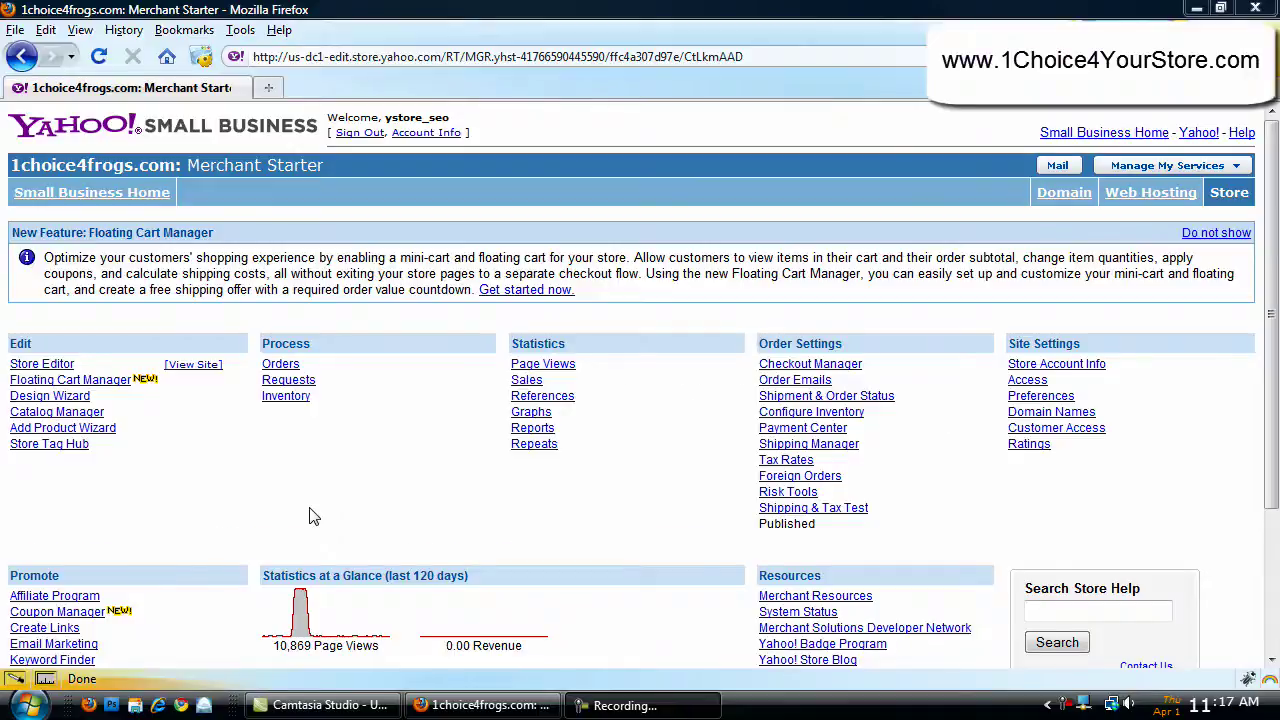
- Save & Preview the Floating Cart Manager settings and show the empty floating cart on the store page
{"action": "left_click", "coordinate": [100, 384]}
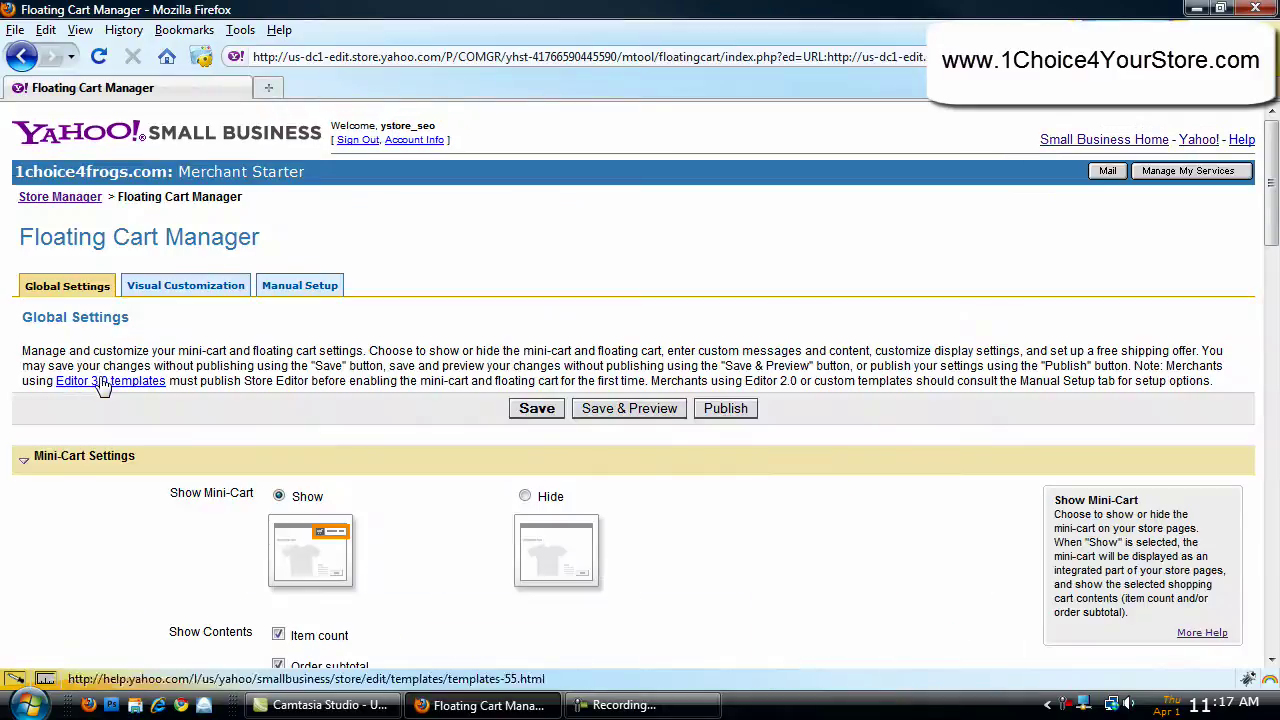
{"action": "left_click", "coordinate": [660, 418]}
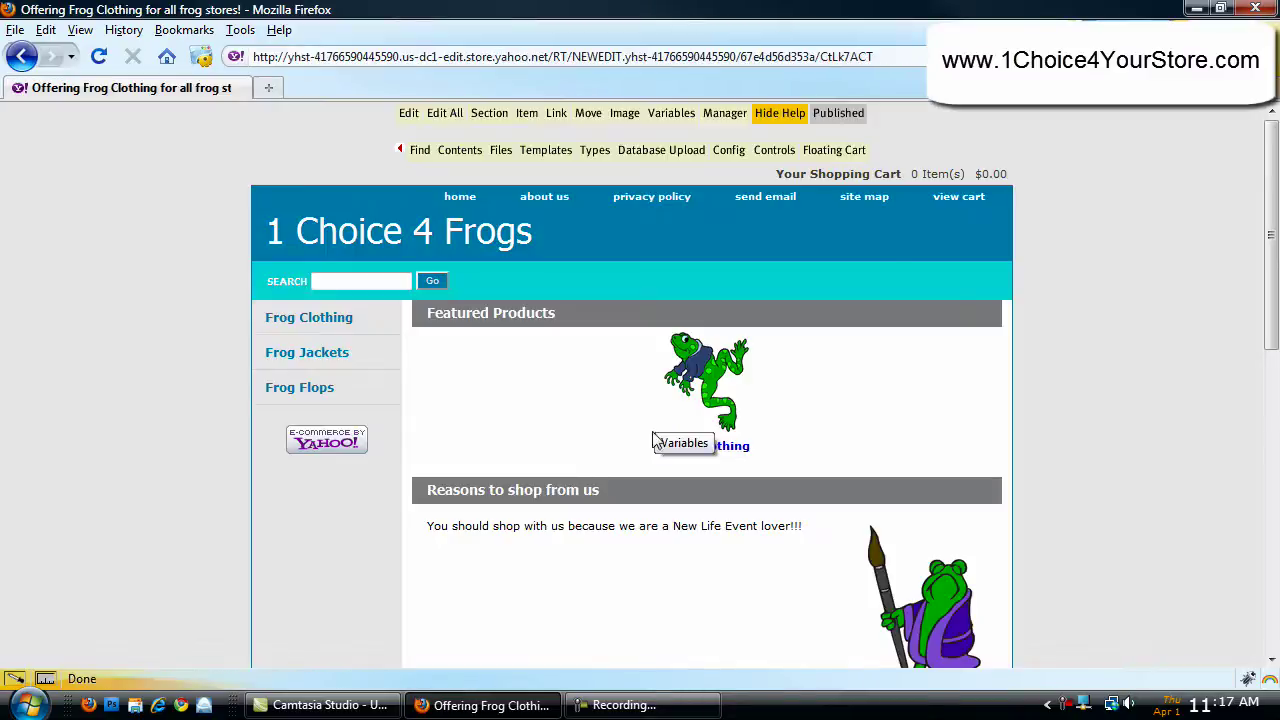
{"action": "mouse_move", "coordinate": [884, 178]}
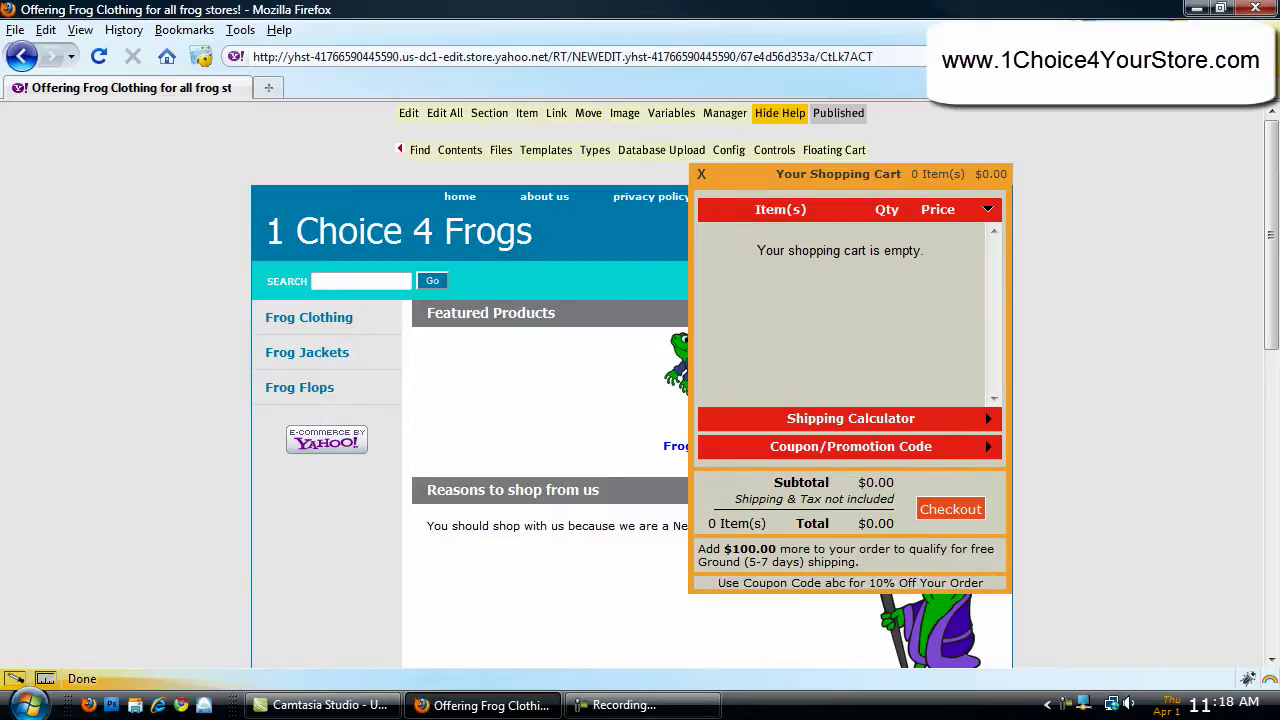
- Launch Notepad from the Start menu and move its window aside
{"action": "left_click", "coordinate": [28, 705]}
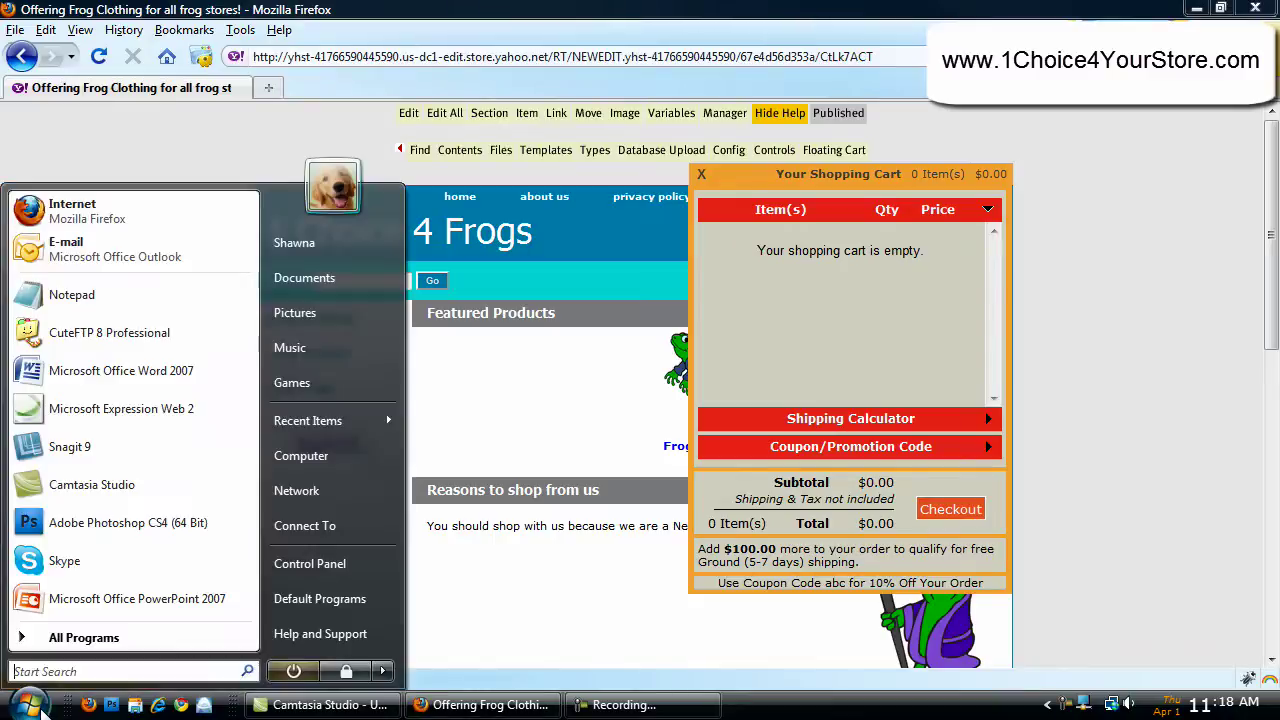
{"action": "left_click", "coordinate": [222, 287]}
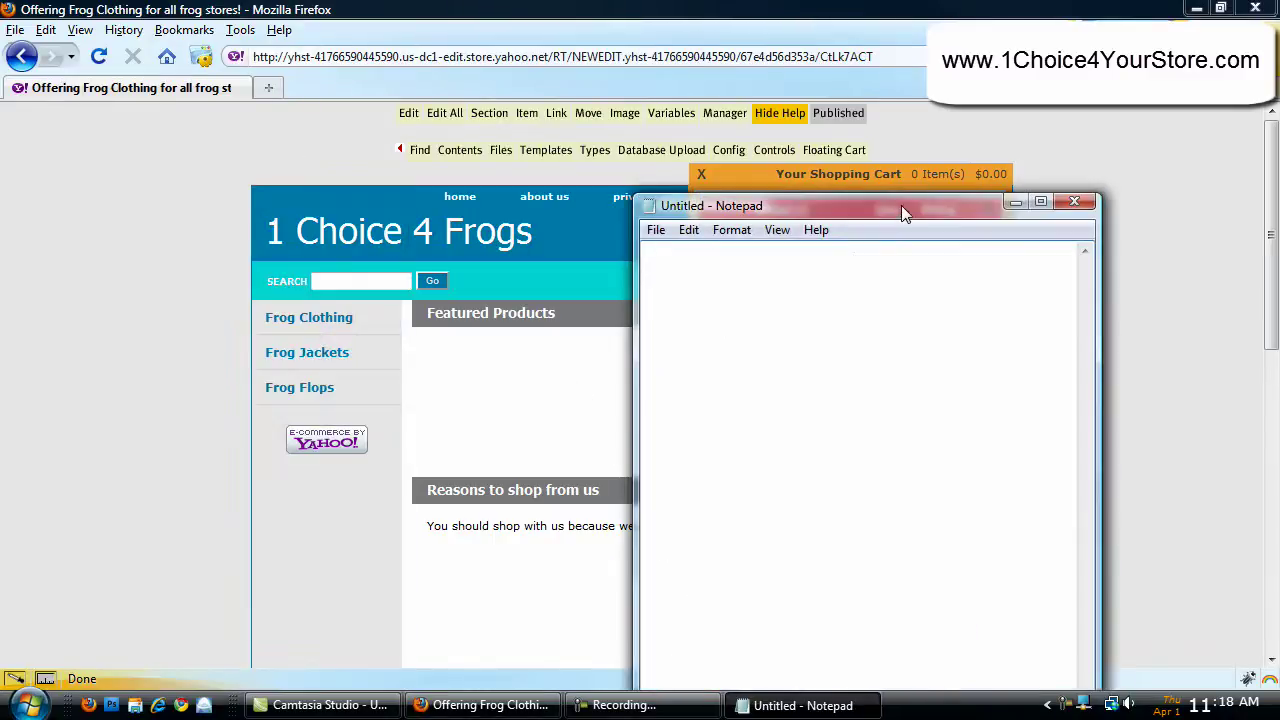
{"action": "left_click_drag", "start_coordinate": [901, 205], "coordinate": [937, 209]}
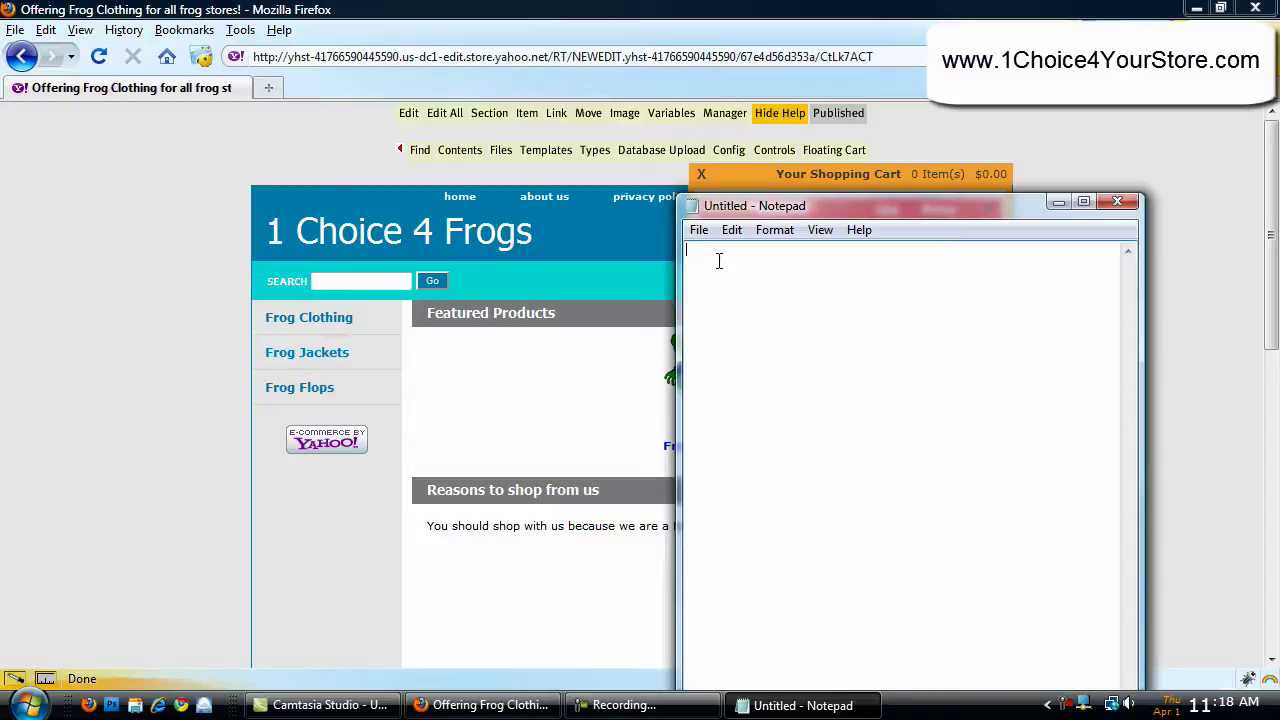
- Type lines Dark Blue, Light Blue, Dark Gray, Light Gray, Link Color, Hover Color, Text Color
{"action": "type", "text": "Dark"}
{"action": "type", "text": " Blue"}
{"action": "type", "text": "Lig"}
{"action": "type", "text": "ht Vl"}
{"action": "key", "text": "BackSpace"}
{"action": "key", "text": "BackSpace"}
{"action": "type", "text": "Blue"}
{"action": "key", "text": "Return"}
{"action": "type", "text": "Dark "}
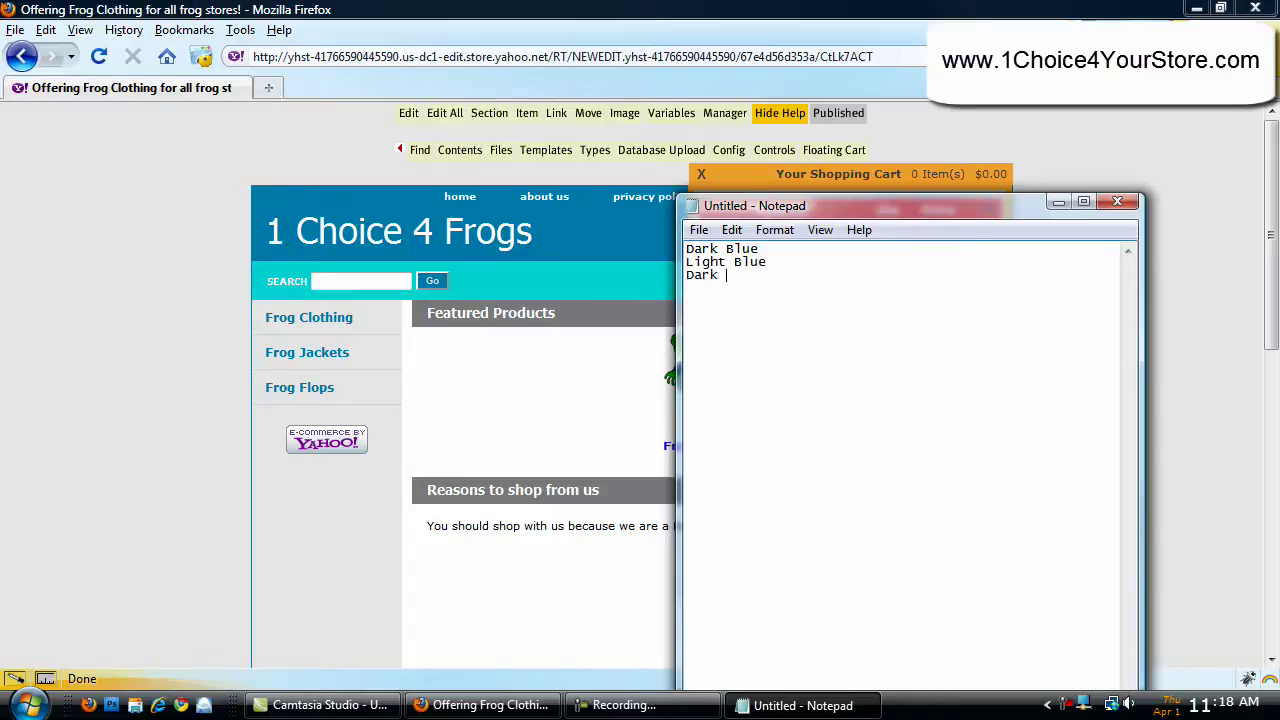
{"action": "type", "text": "Gray Light G"}
{"action": "type", "text": "ray  "}
{"action": "type", "text": "Link Color"}
{"action": "key", "text": "Return"}
{"action": "type", "text": "Hover Color"}
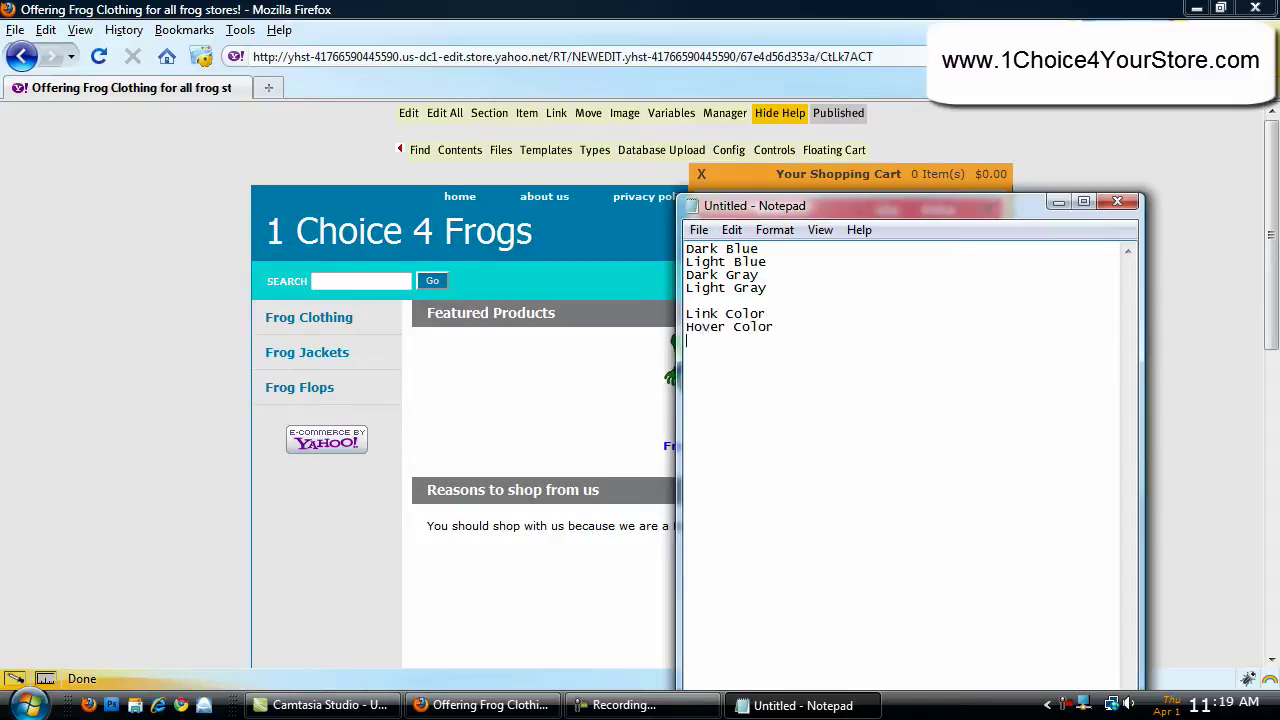
{"action": "key", "text": "Return"}
{"action": "type", "text": "Text Color"}
{"action": "left_click_drag", "start_coordinate": [926, 209], "coordinate": [294, 113]}
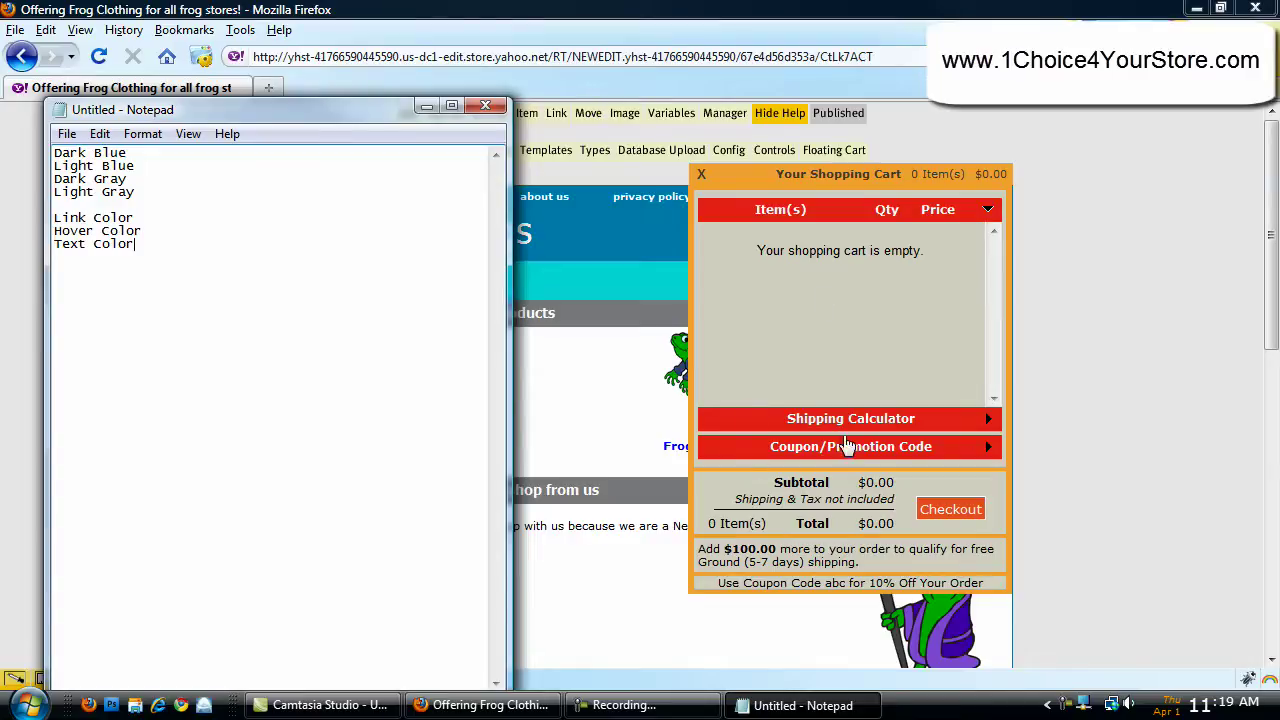
- Inspect the cart's Shipping Calculator, Coupon/Promotion Code and Item(s) sections, then return to Notepad
{"action": "left_click", "coordinate": [886, 419]}
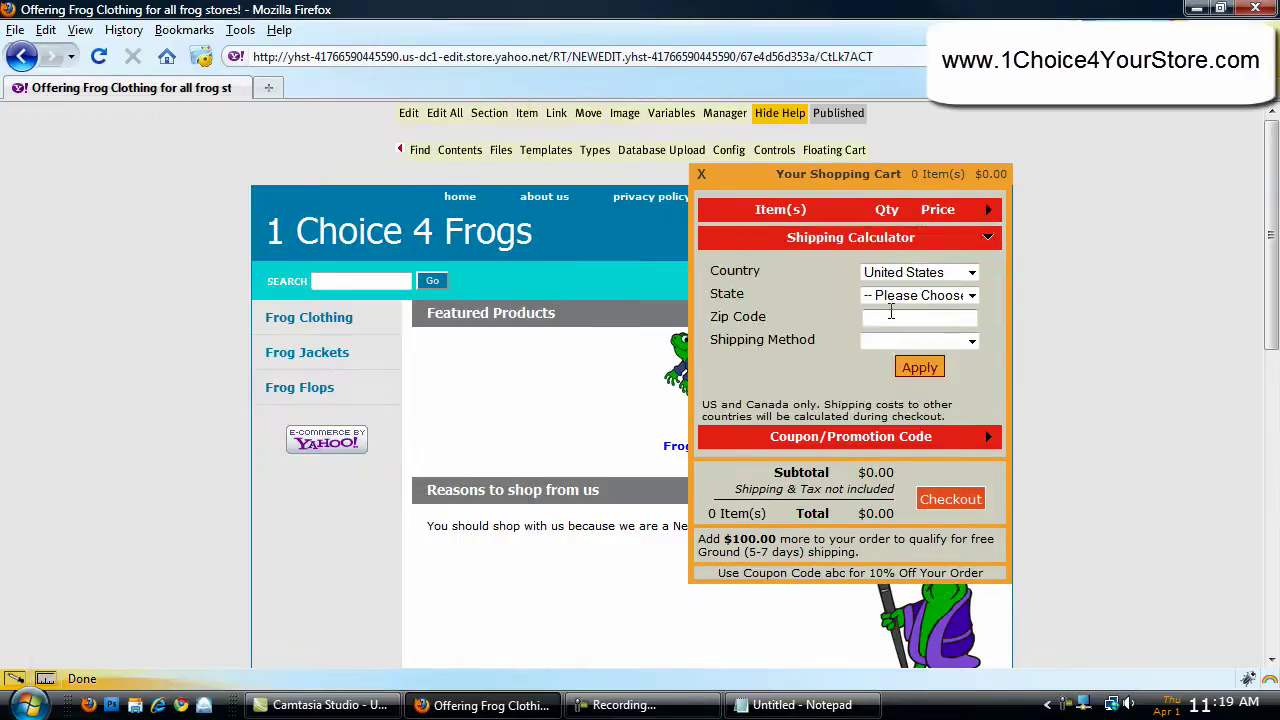
{"action": "left_click", "coordinate": [823, 440]}
{"action": "left_click", "coordinate": [851, 212]}
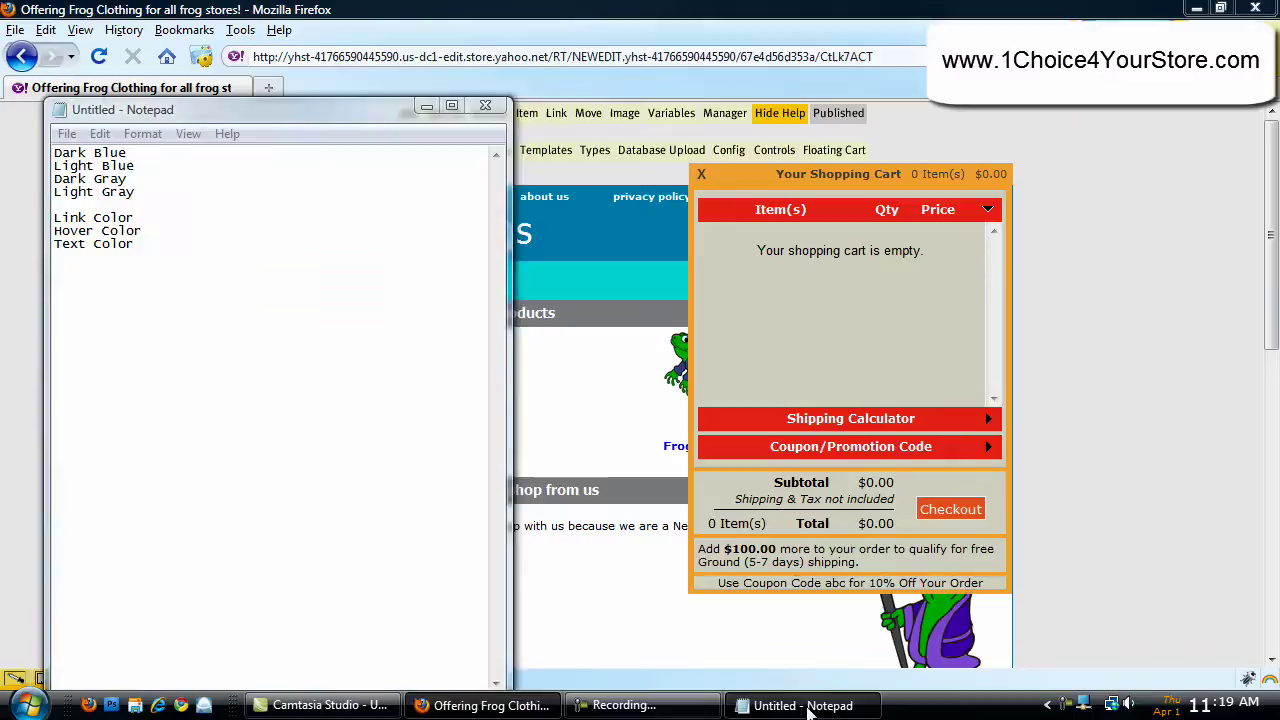
{"action": "key", "text": "alt+Tab"}
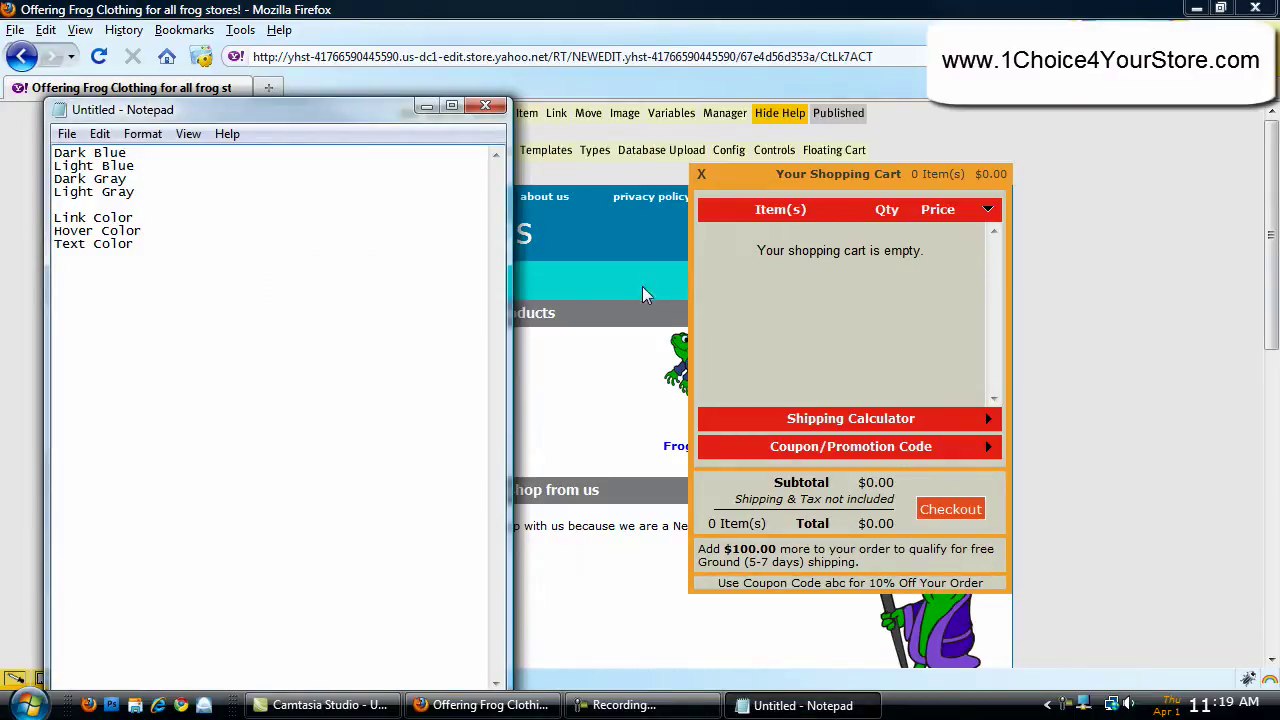
- Note that Light Blue replaces the yellow border and Dark Blue replaces Red
{"action": "left_click", "coordinate": [156, 164]}
{"action": "type", "text": "- Replace yellow border"}
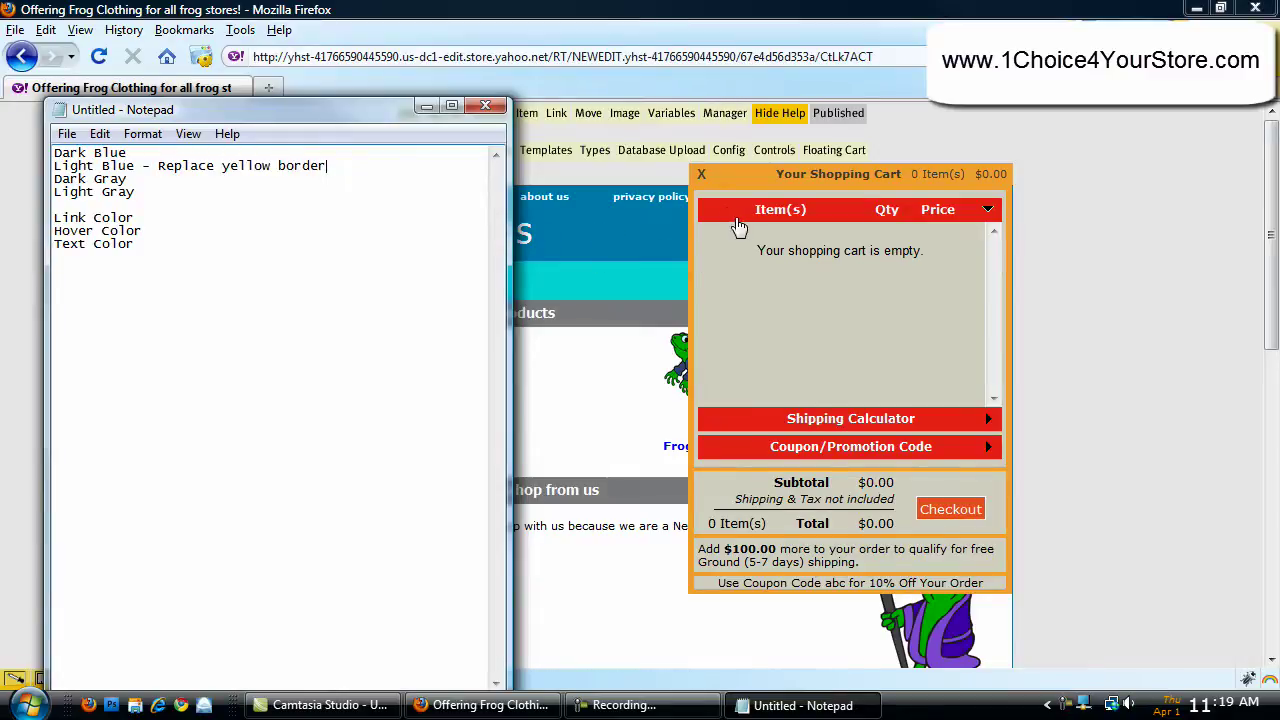
{"action": "left_click", "coordinate": [158, 152]}
{"action": "type", "text": "- Replace Red"}
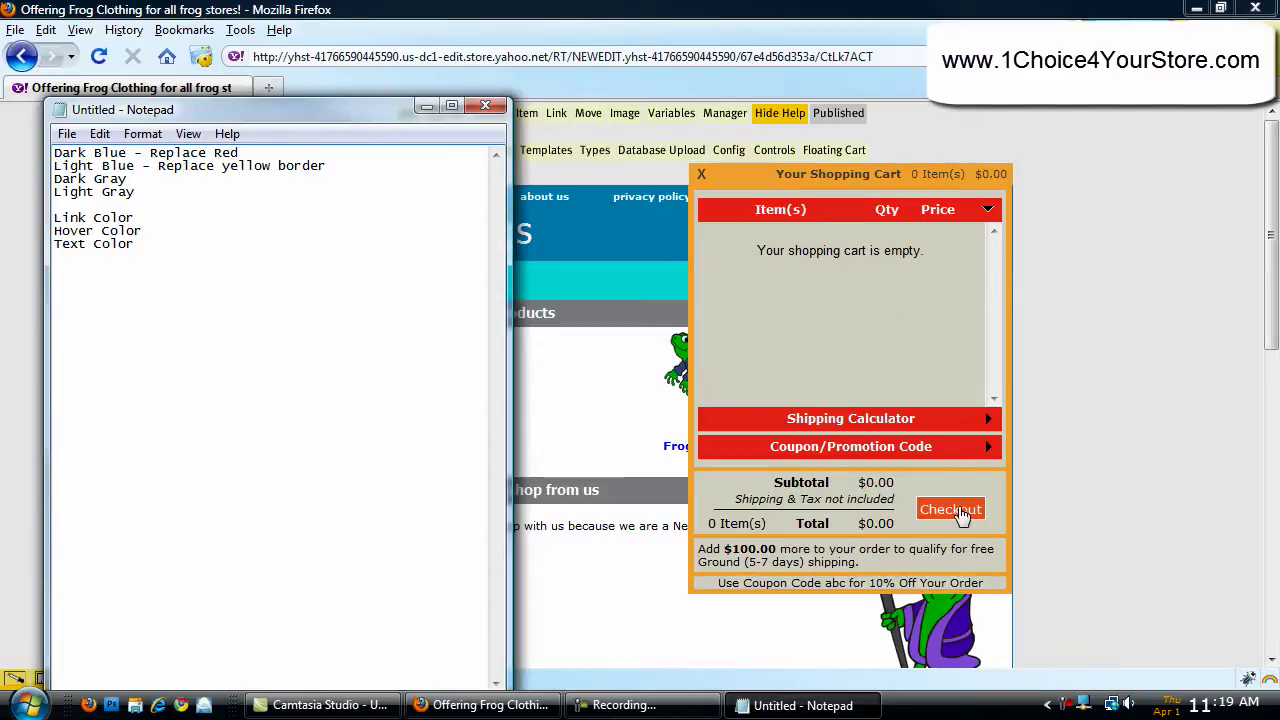
- Note that Dark Gray replaces Orange Checkout and Light Gray replaces the brown background
{"action": "left_click", "coordinate": [165, 178]}
{"action": "type", "text": "- Replace Orange Checkout"}
{"action": "key", "text": "BackSpace"}
{"action": "key", "text": "BackSpace"}
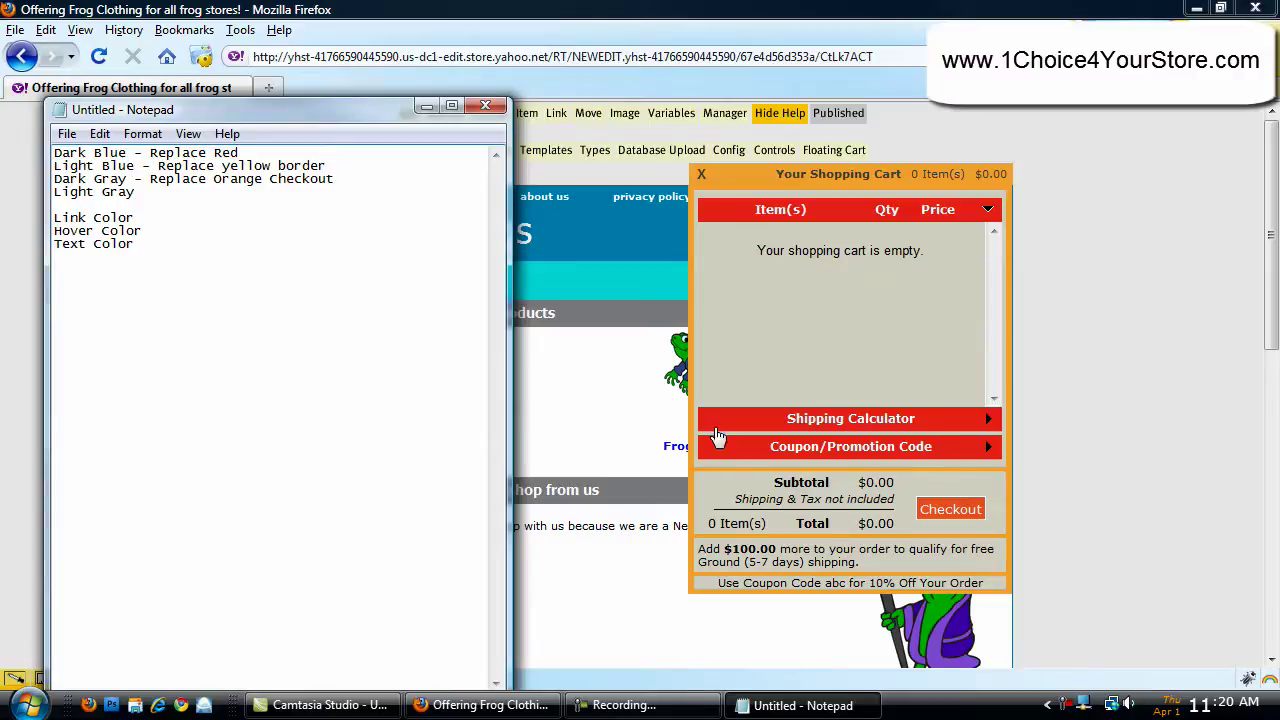
{"action": "left_click", "coordinate": [168, 196]}
{"action": "type", "text": "Replace brown background"}
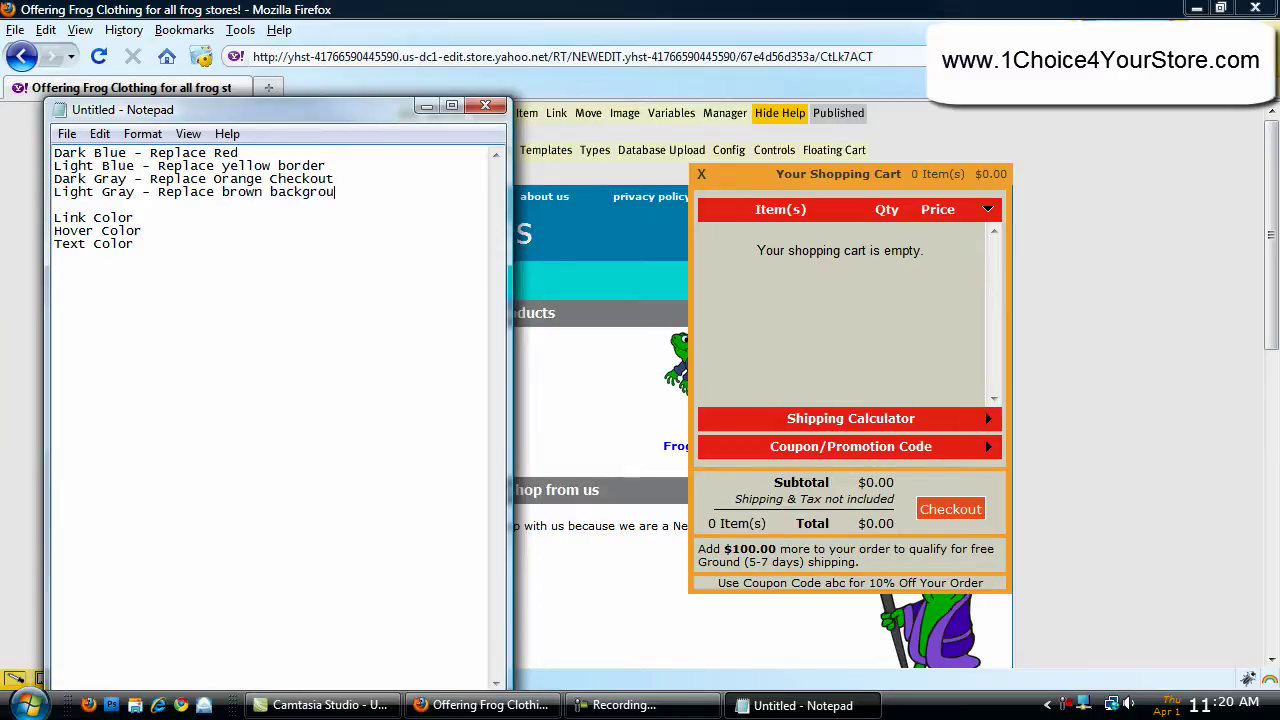
{"action": "left_click", "coordinate": [765, 272]}
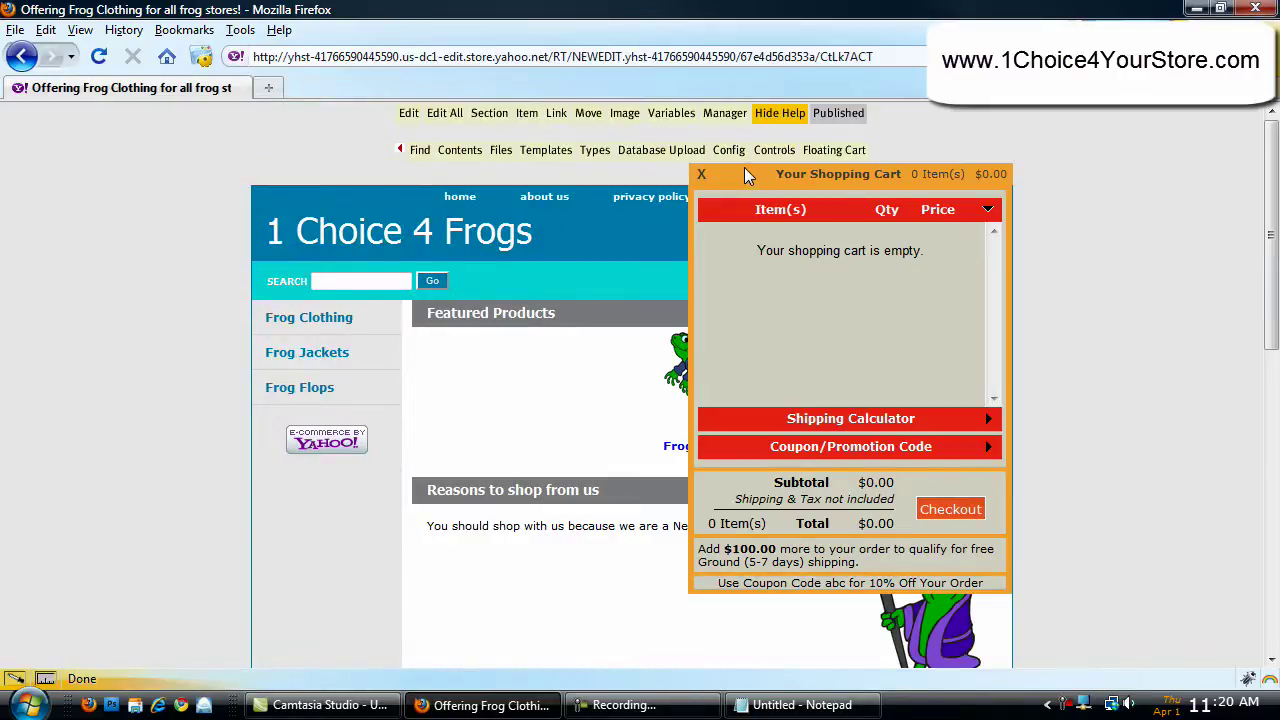
- Copy the Text-color value 000000 from Variables into Notepad's Text Color line
{"action": "left_click", "coordinate": [675, 117]}
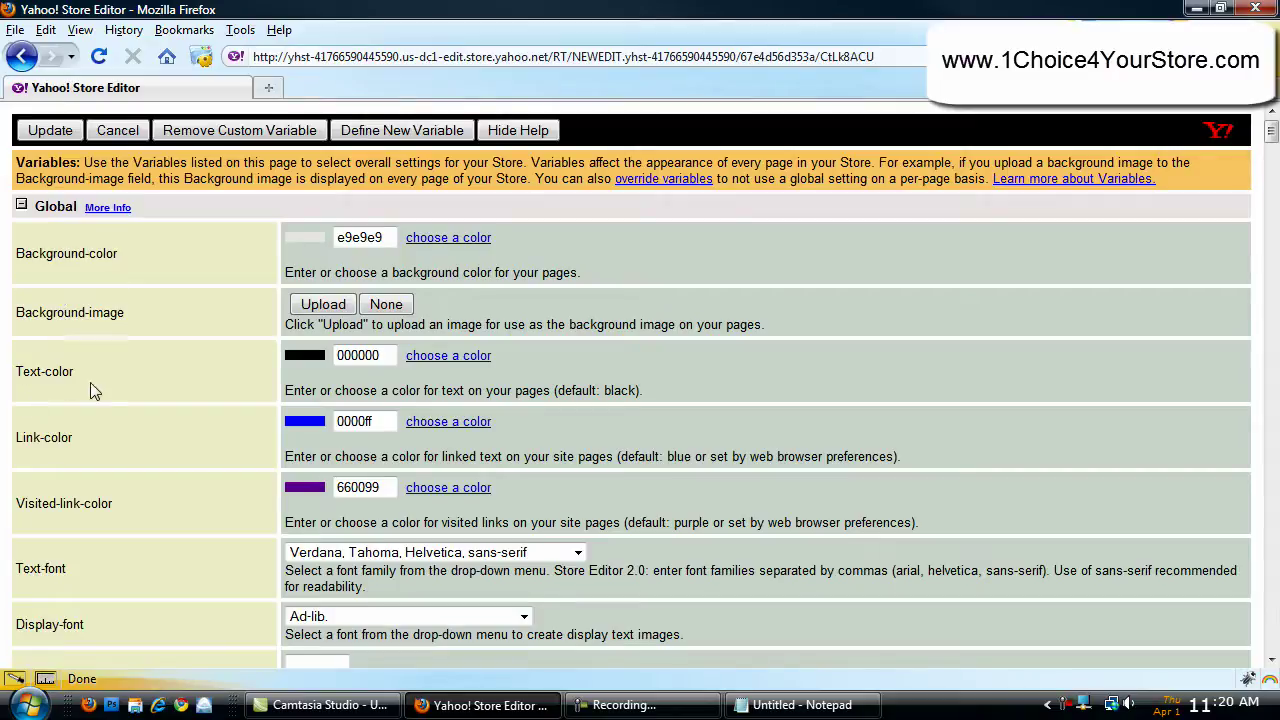
{"action": "left_click", "coordinate": [345, 352]}
{"action": "double_click", "coordinate": [345, 352]}
{"action": "right_click", "coordinate": [345, 353]}
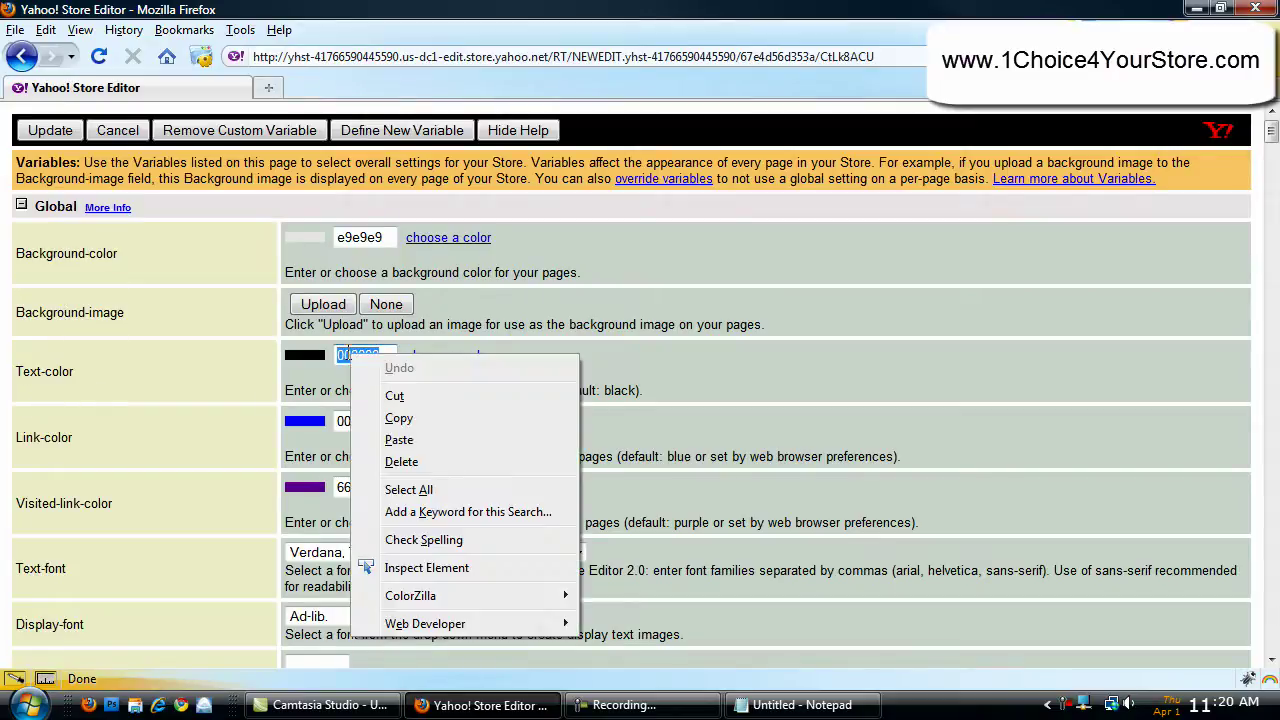
{"action": "left_click", "coordinate": [413, 419]}
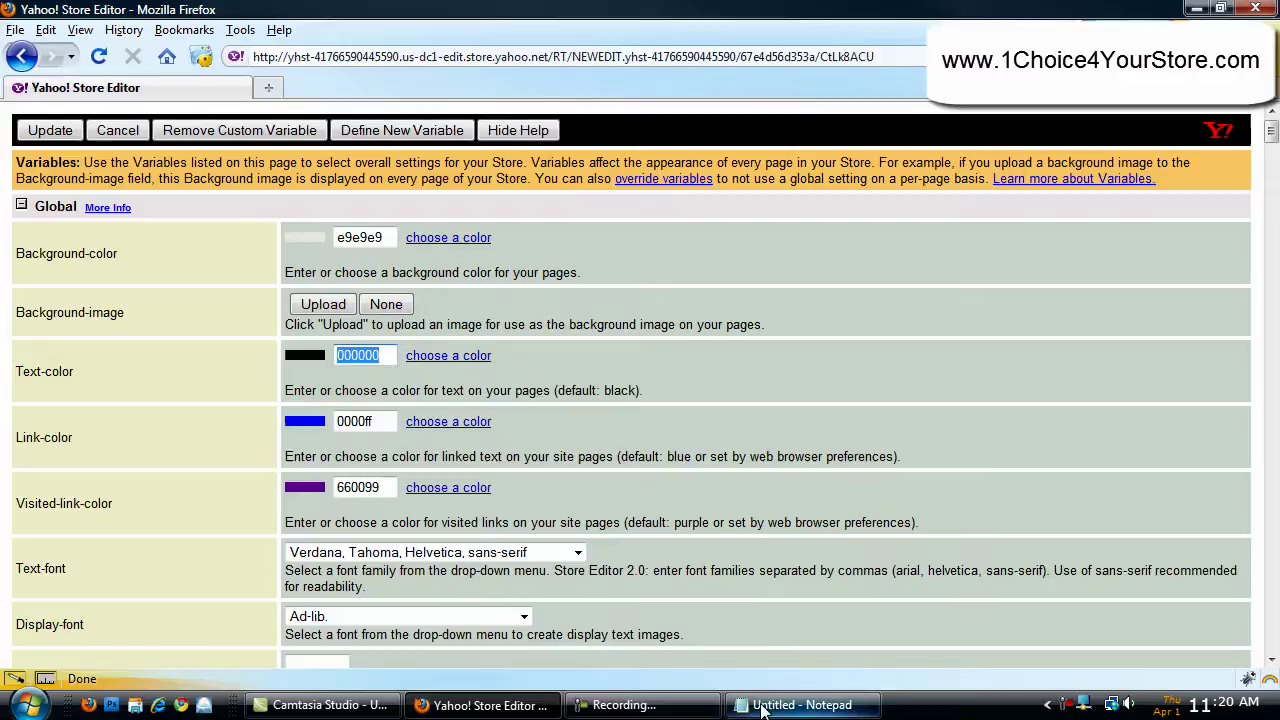
{"action": "left_click", "coordinate": [800, 705]}
{"action": "left_click_drag", "start_coordinate": [284, 113], "coordinate": [942, 76]}
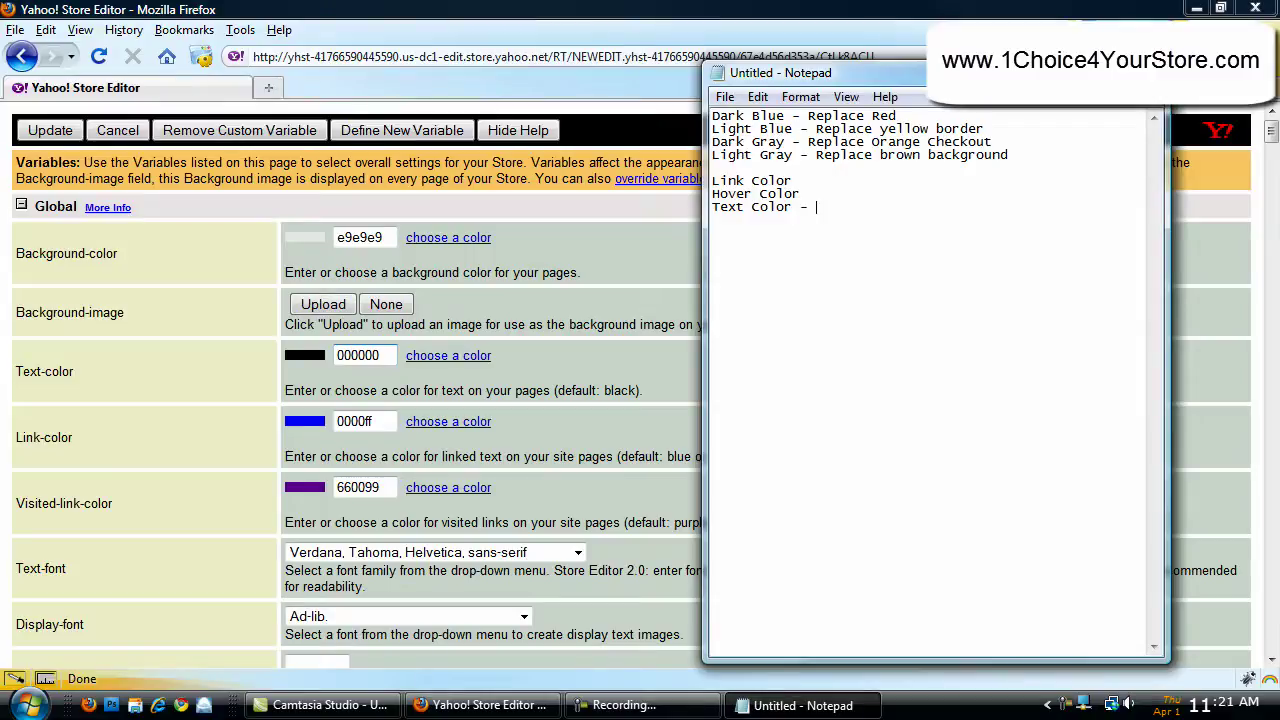
{"action": "right_click", "coordinate": [827, 211]}
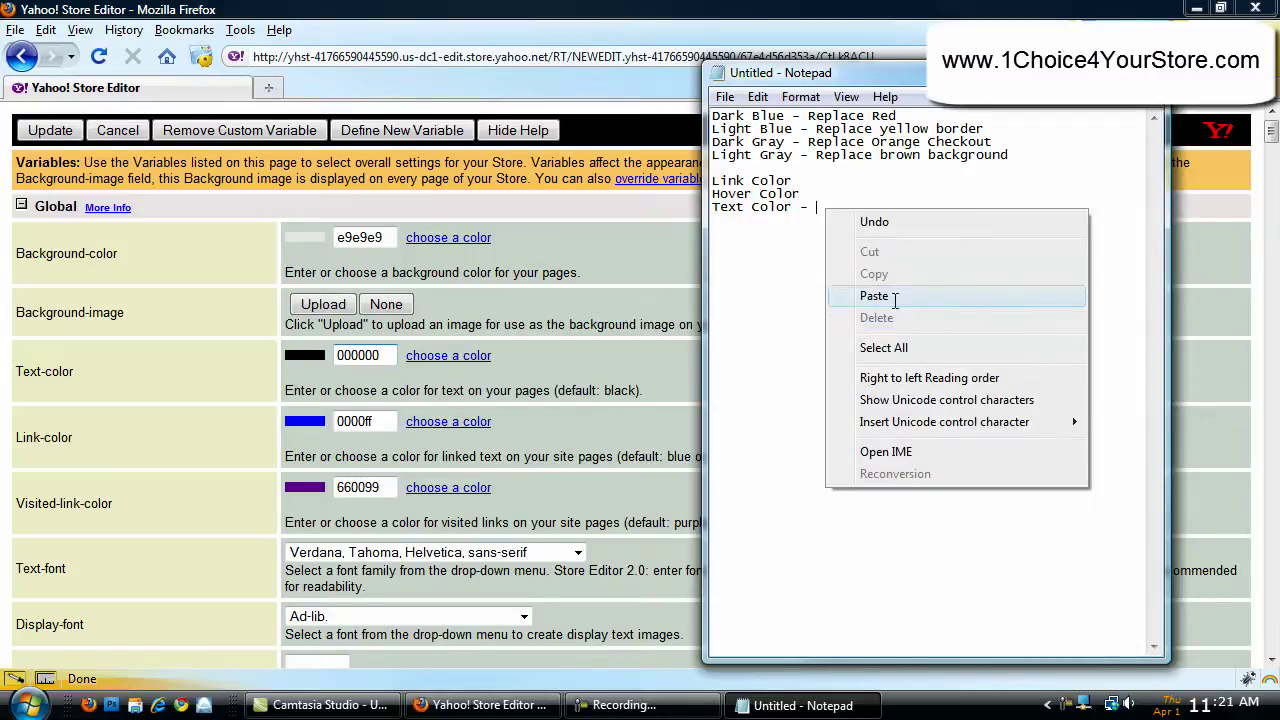
{"action": "left_click", "coordinate": [874, 296]}
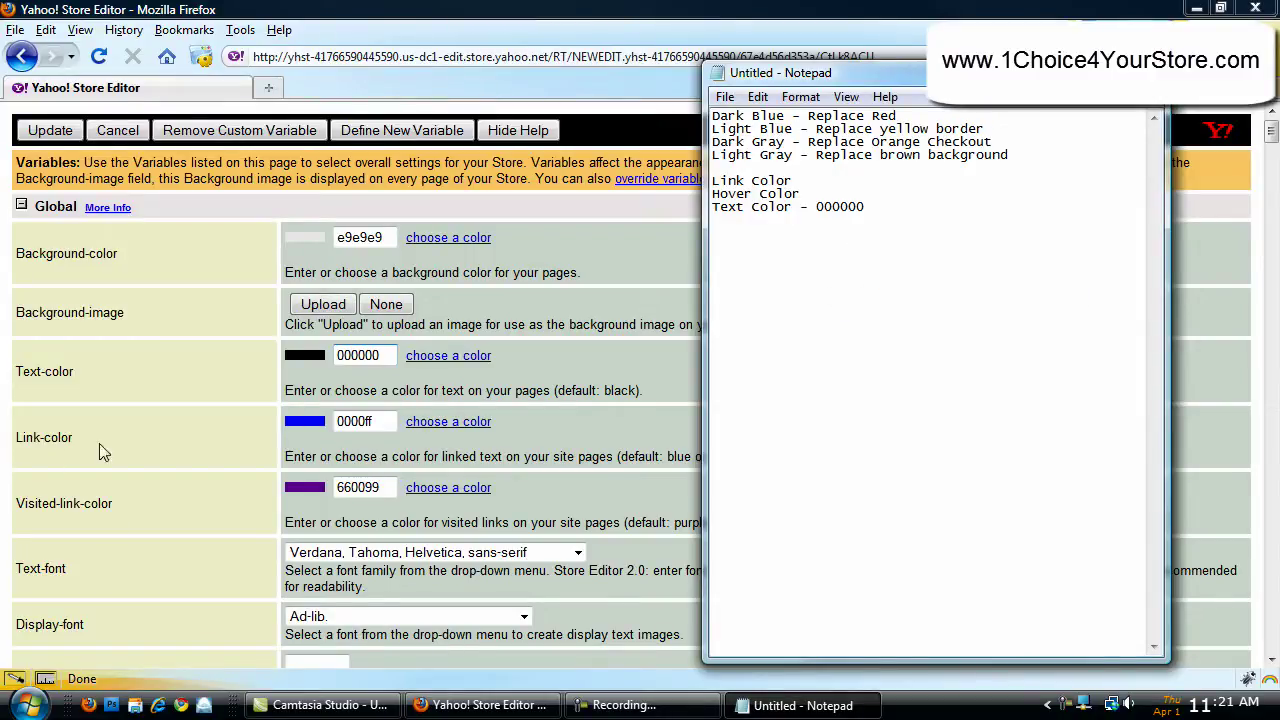
- Copy the Link-color value 0000ff into Notepad's Link Color line
{"action": "double_click", "coordinate": [362, 423]}
{"action": "right_click", "coordinate": [363, 424]}
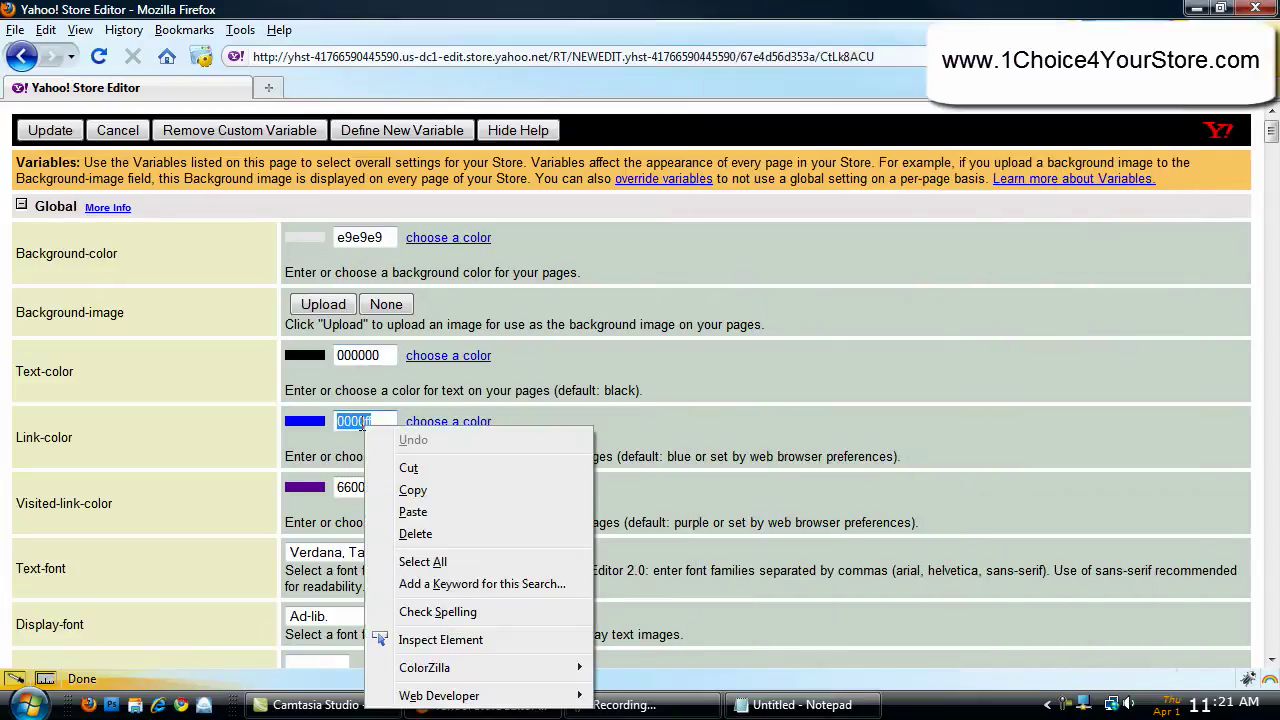
{"action": "left_click", "coordinate": [413, 490]}
{"action": "left_click", "coordinate": [796, 705]}
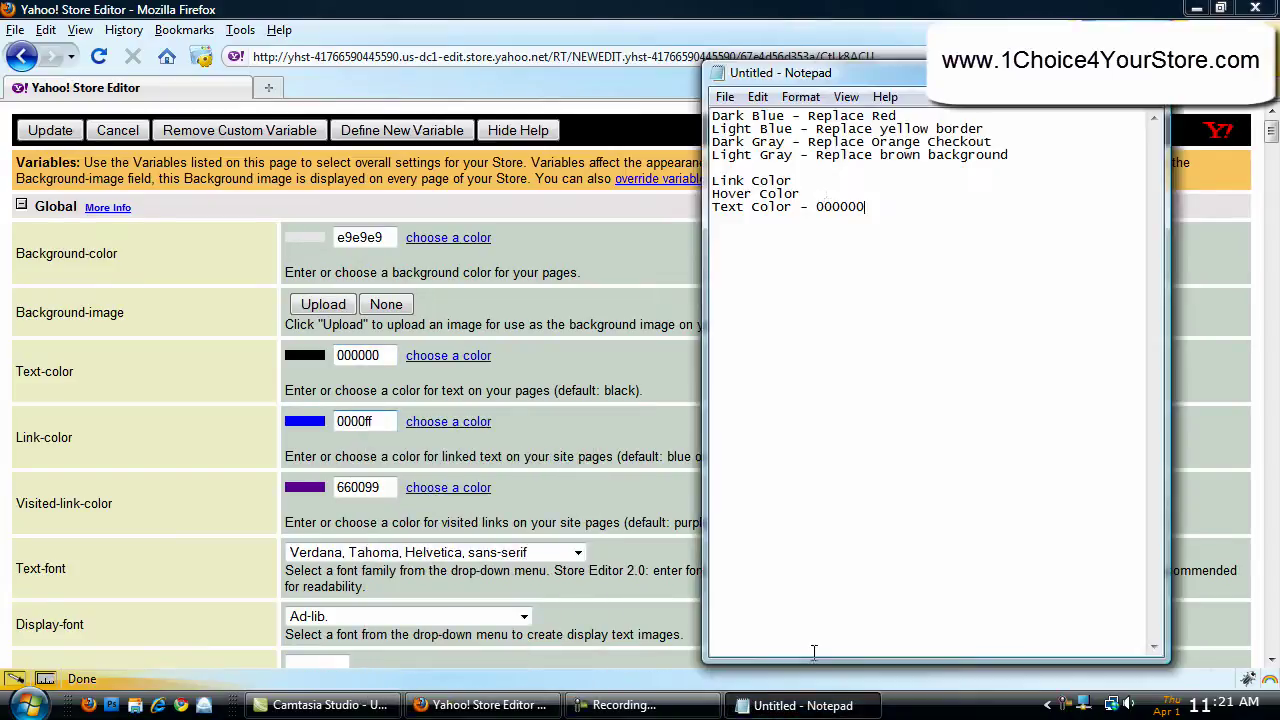
{"action": "left_click", "coordinate": [824, 185]}
{"action": "right_click", "coordinate": [820, 178]}
{"action": "left_click", "coordinate": [894, 274]}
{"action": "left_click", "coordinate": [126, 411]}
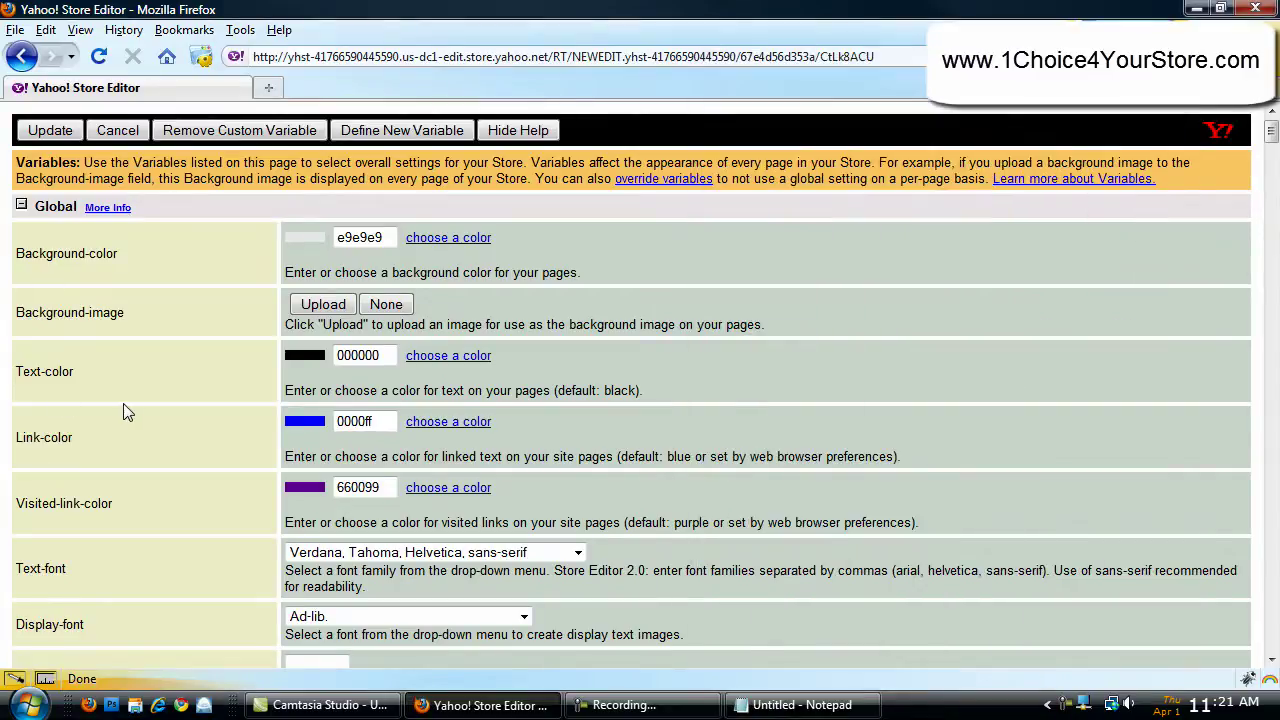
- Search the variables page for 'hover' to reach the text-link hover colour setting
{"action": "key", "text": "ctrl+f"}
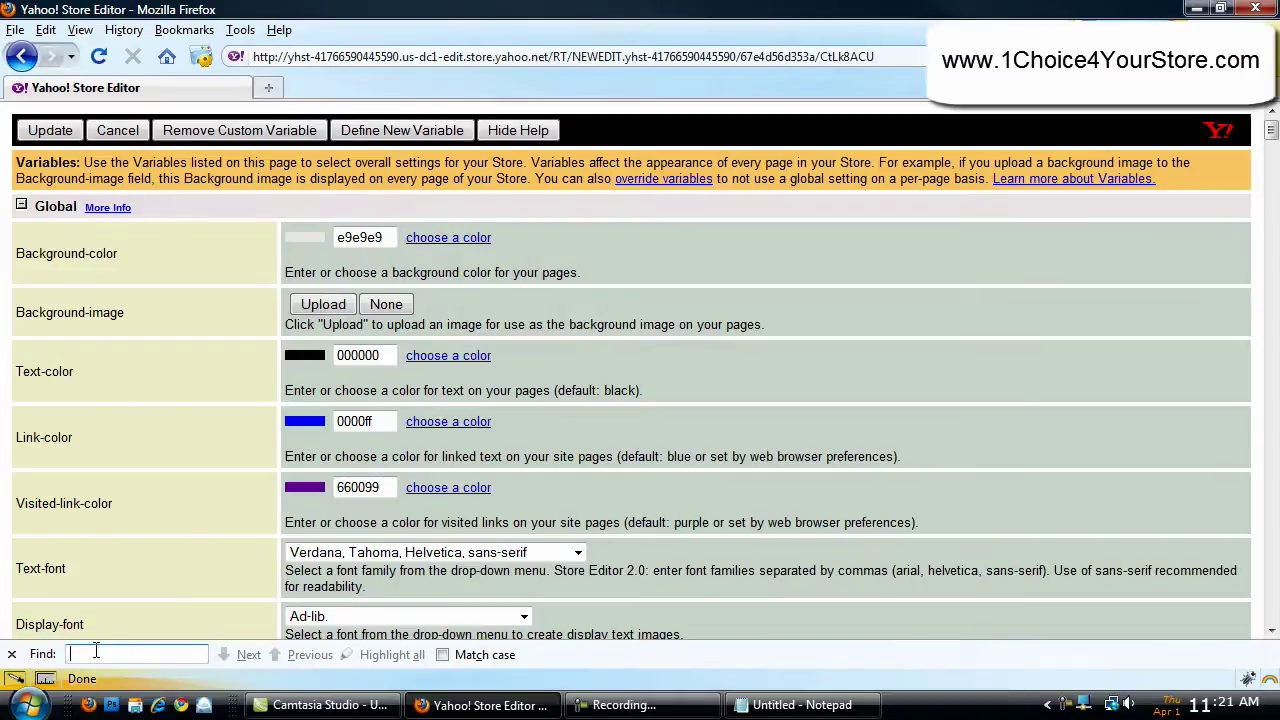
{"action": "type", "text": "hove"}
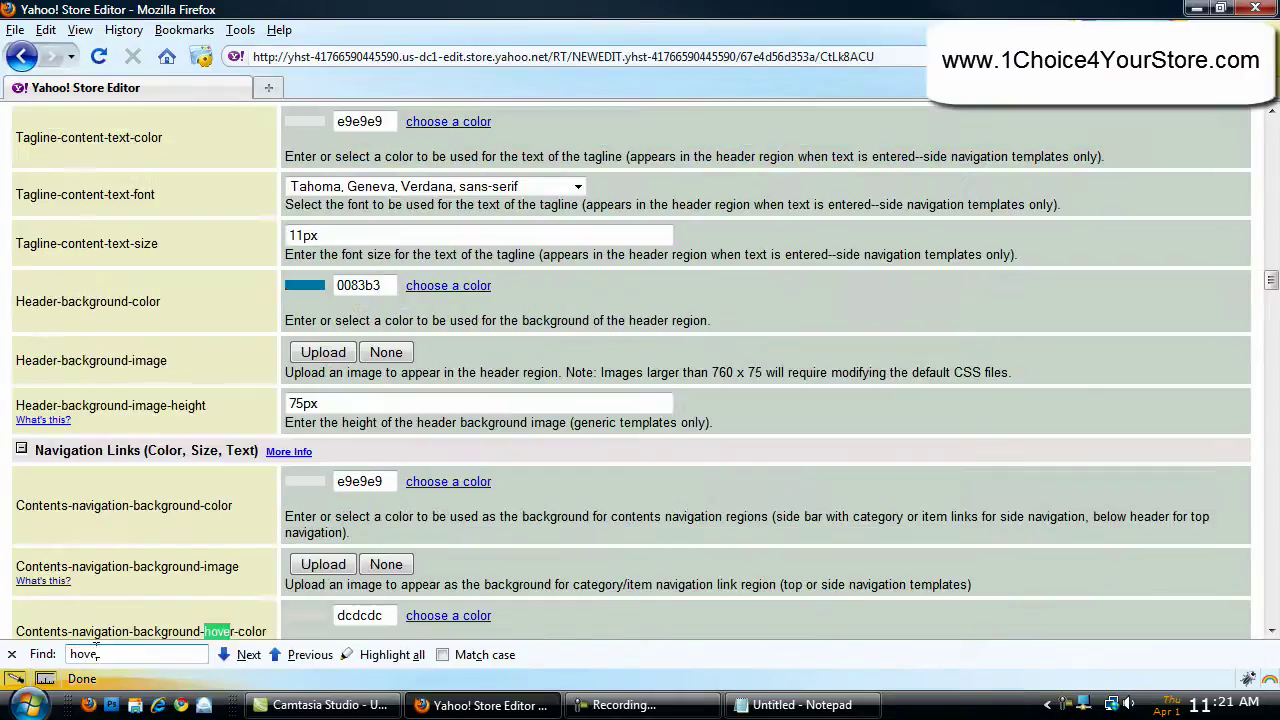
{"action": "type", "text": "r"}
{"action": "left_click", "coordinate": [224, 657]}
{"action": "left_click", "coordinate": [224, 657]}
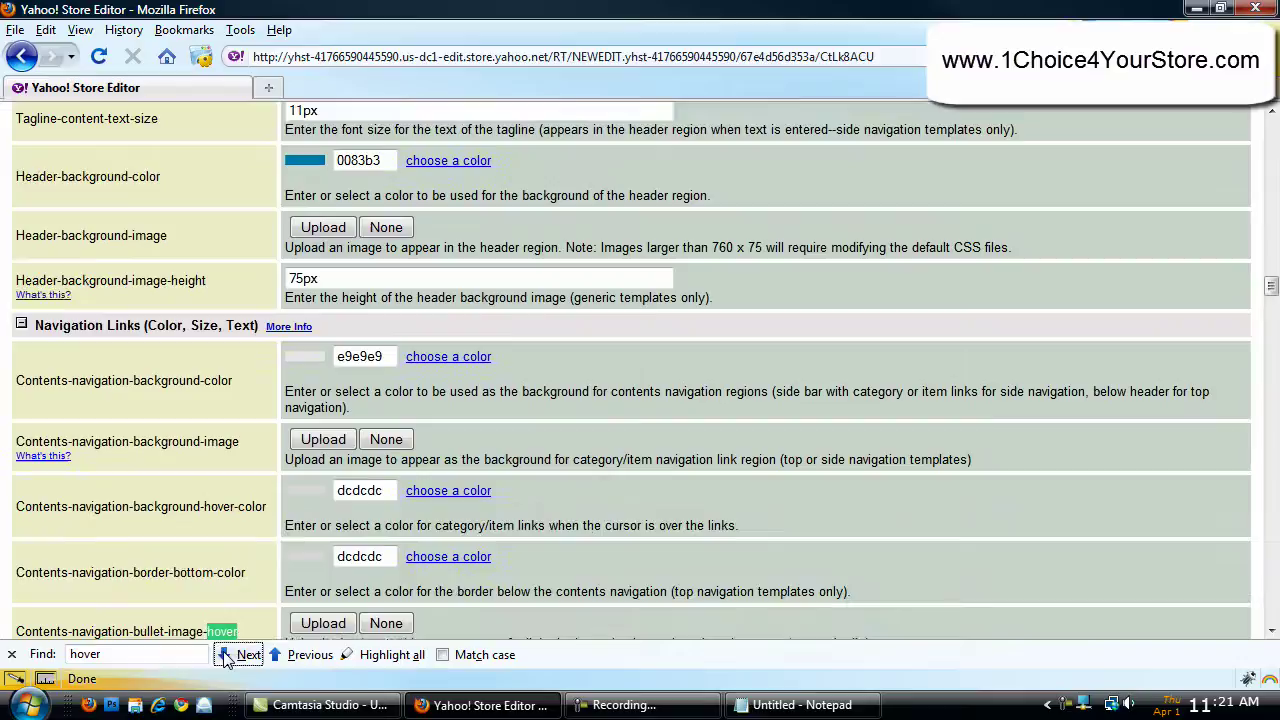
{"action": "left_click", "coordinate": [224, 657]}
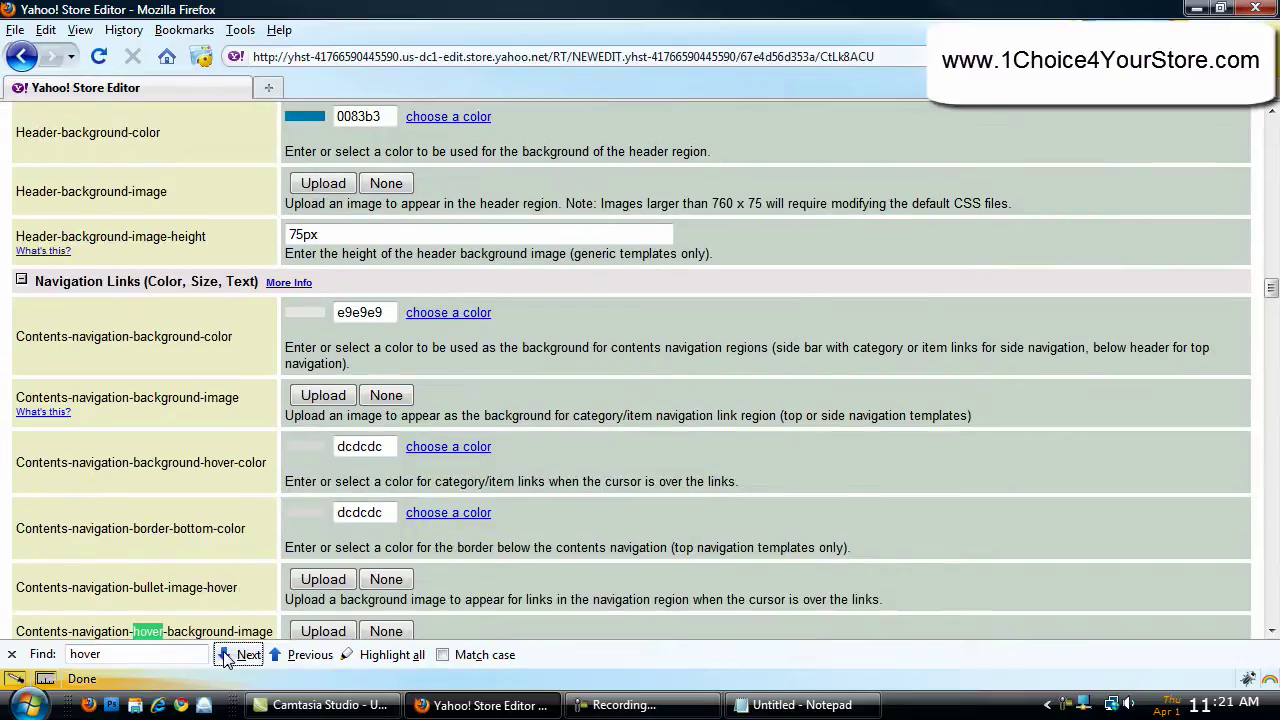
{"action": "left_click", "coordinate": [224, 657]}
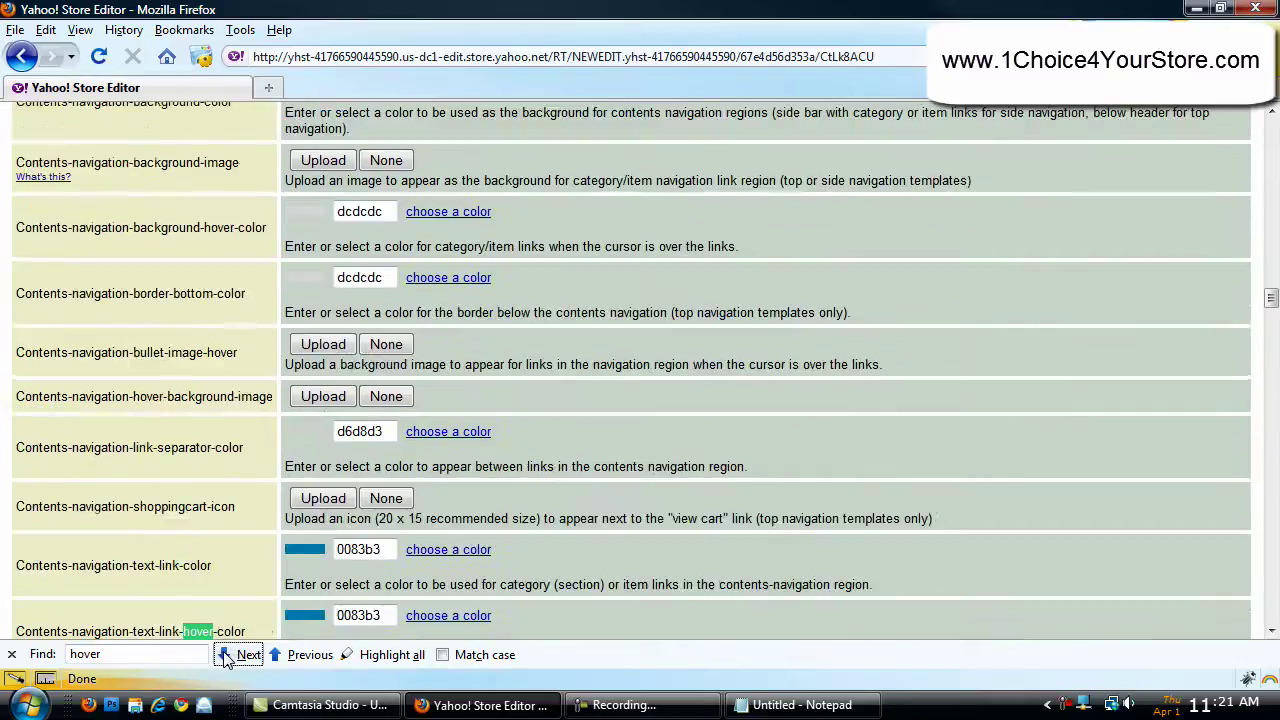
- Paste the hover colour 0083b3 after Hover Color in Notepad
{"action": "left_click", "coordinate": [364, 616]}
{"action": "double_click", "coordinate": [364, 616]}
{"action": "right_click", "coordinate": [364, 616]}
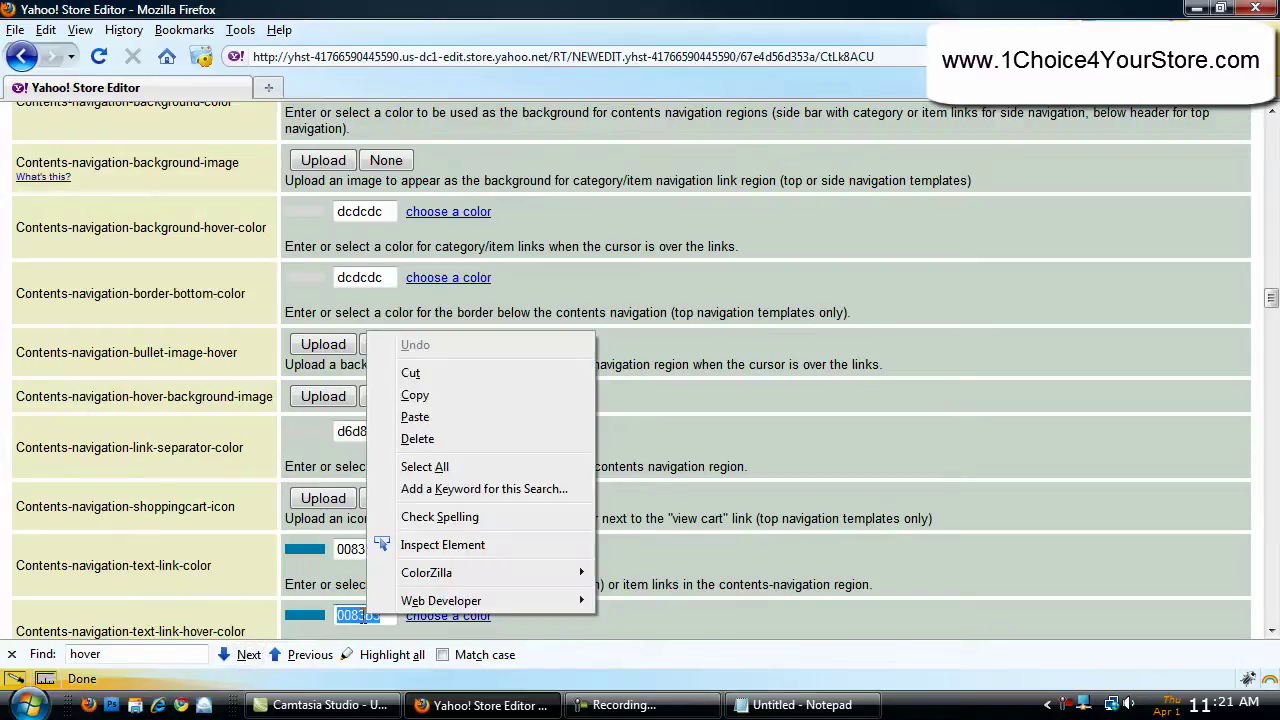
{"action": "left_click", "coordinate": [415, 395]}
{"action": "left_click", "coordinate": [795, 705]}
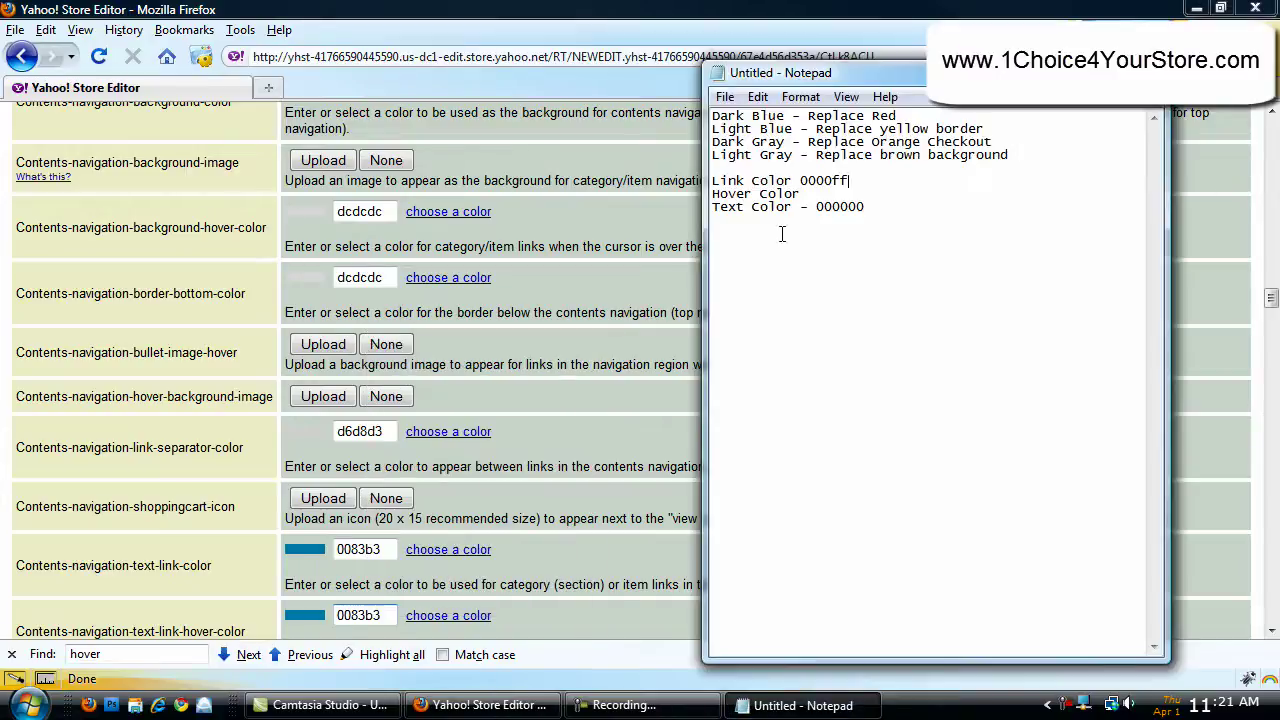
{"action": "right_click", "coordinate": [821, 196]}
{"action": "left_click", "coordinate": [878, 288]}
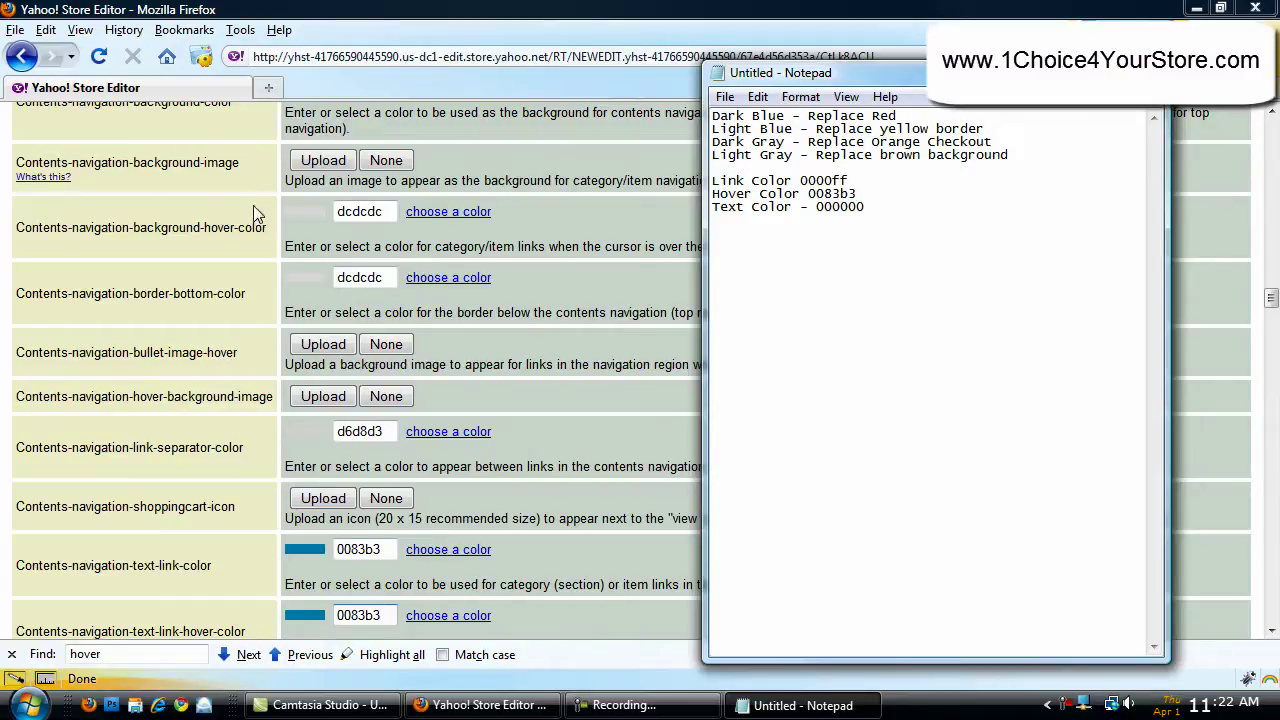
- Copy the background hover value dcdcdc into Notepad before Light Gray
{"action": "left_click", "coordinate": [362, 212]}
{"action": "double_click", "coordinate": [360, 212]}
{"action": "right_click", "coordinate": [366, 214]}
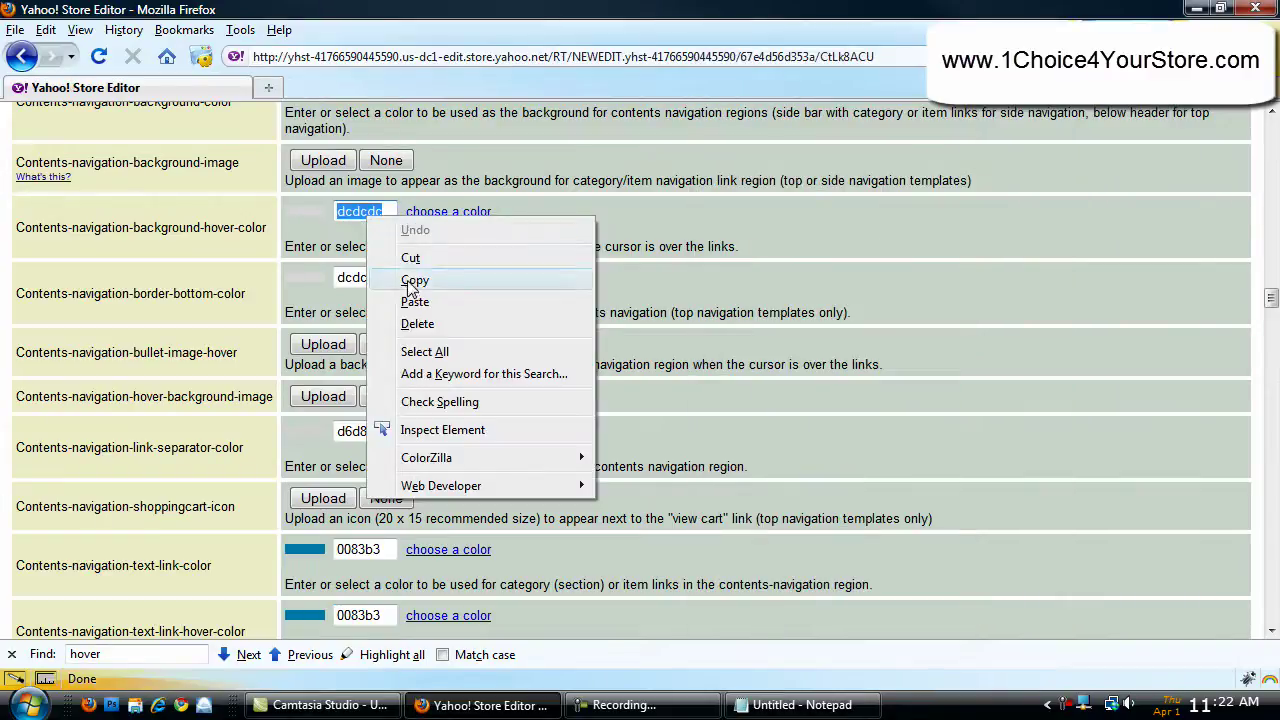
{"action": "left_click", "coordinate": [415, 280]}
{"action": "left_click", "coordinate": [800, 705]}
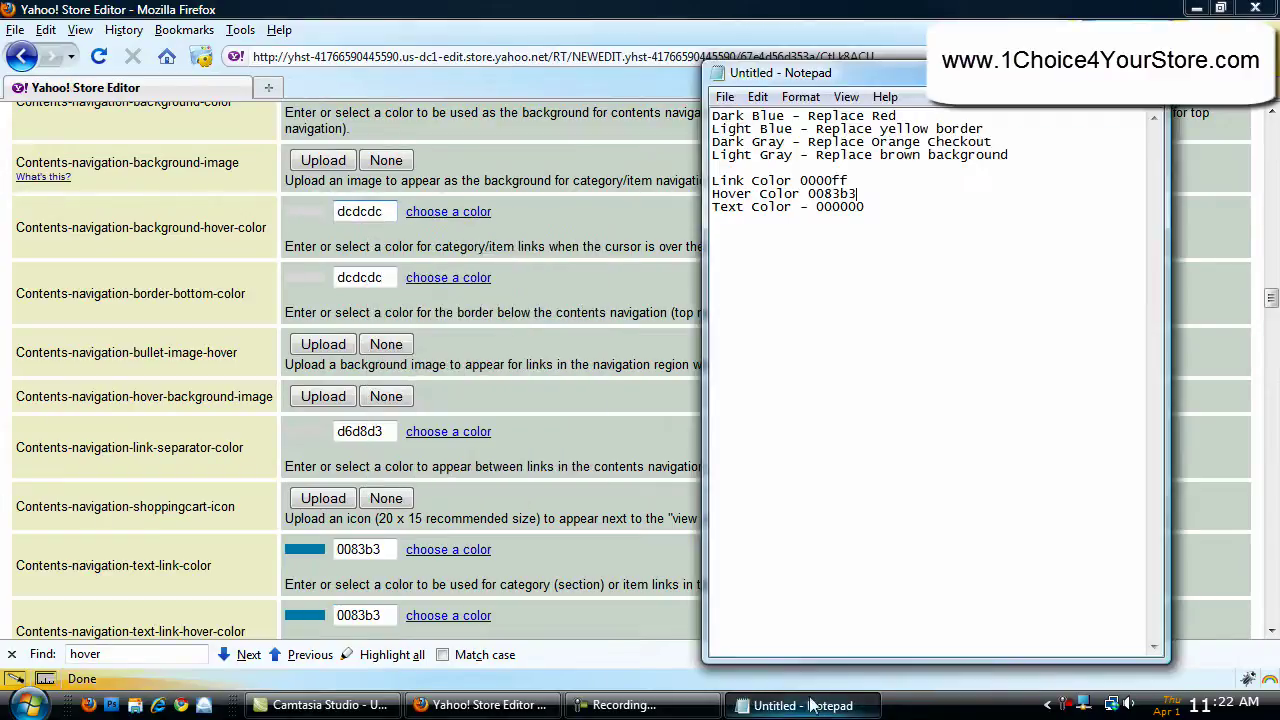
{"action": "right_click", "coordinate": [712, 160]}
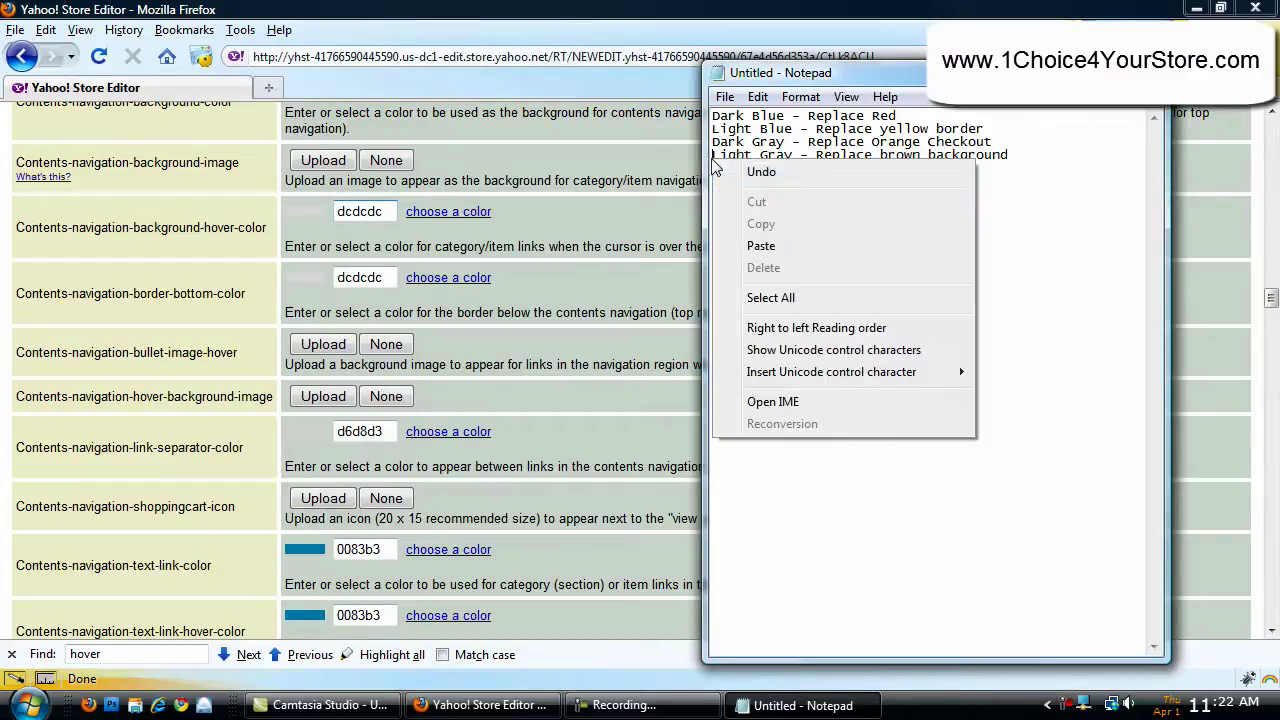
{"action": "left_click", "coordinate": [792, 246]}
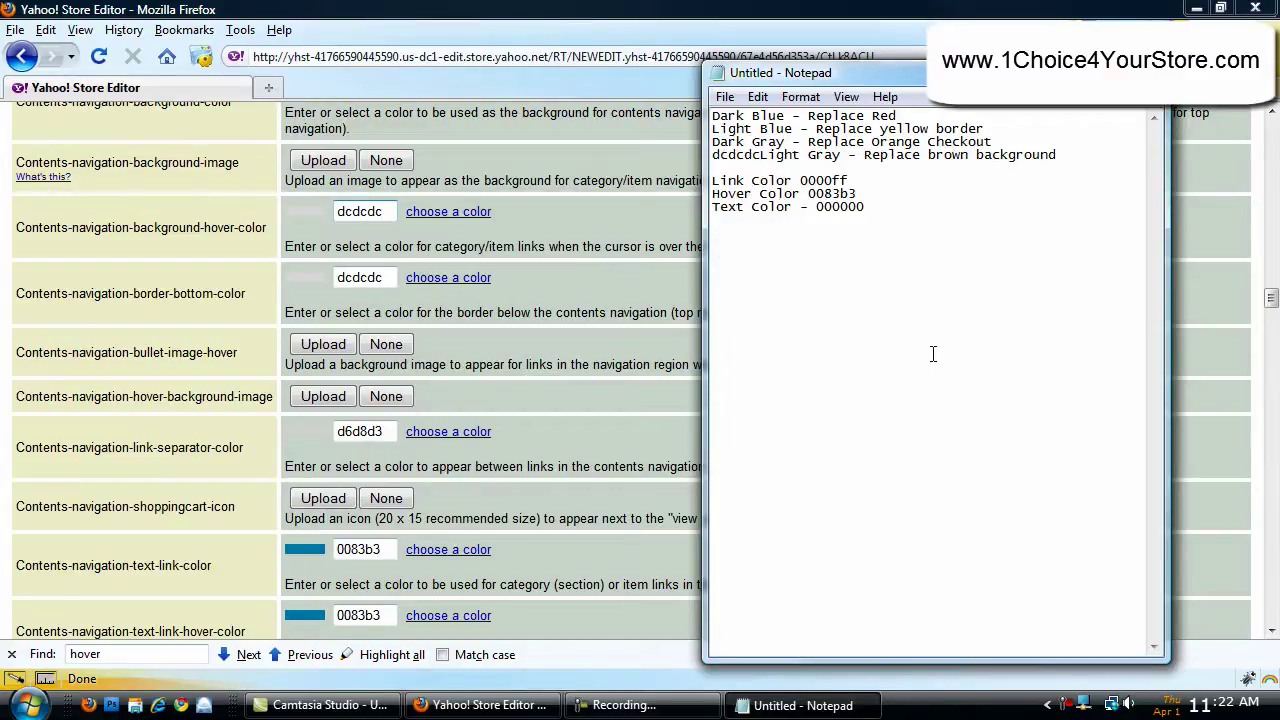
- Copy the text link colour 0083b3 into Notepad before Dark Blue
{"action": "double_click", "coordinate": [360, 549]}
{"action": "right_click", "coordinate": [368, 550]}
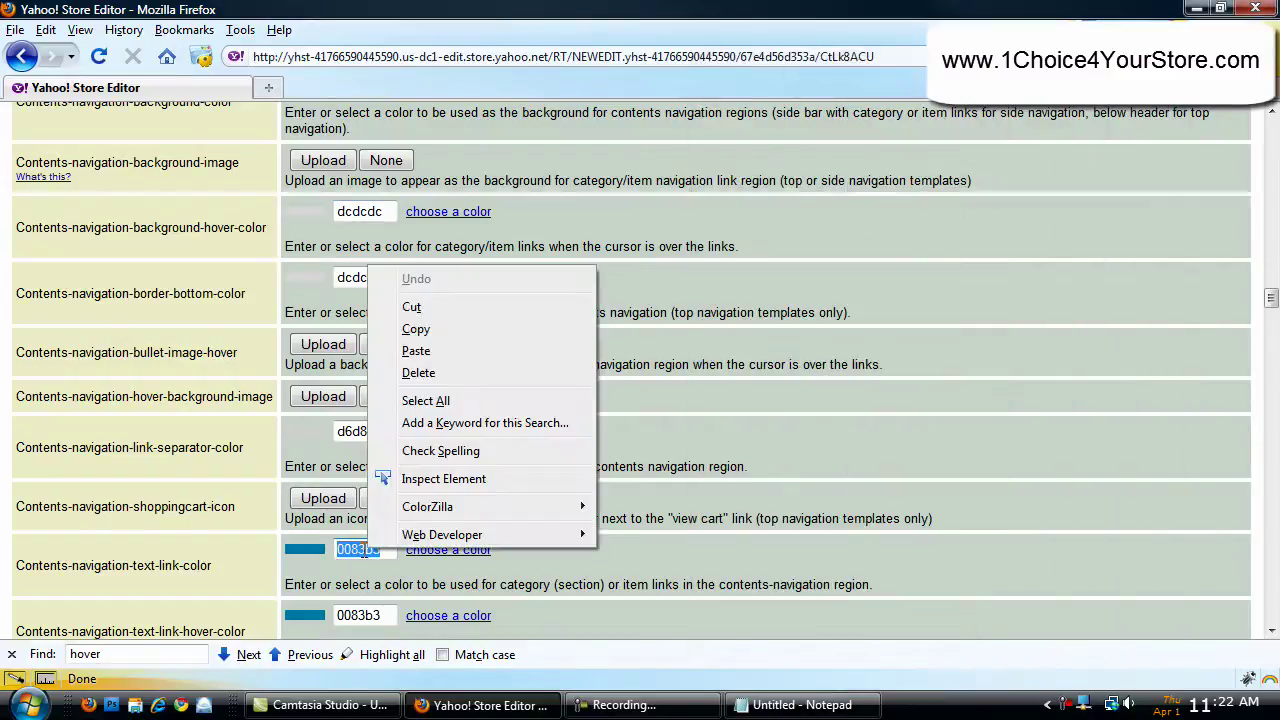
{"action": "left_click", "coordinate": [416, 329]}
{"action": "left_click", "coordinate": [795, 705]}
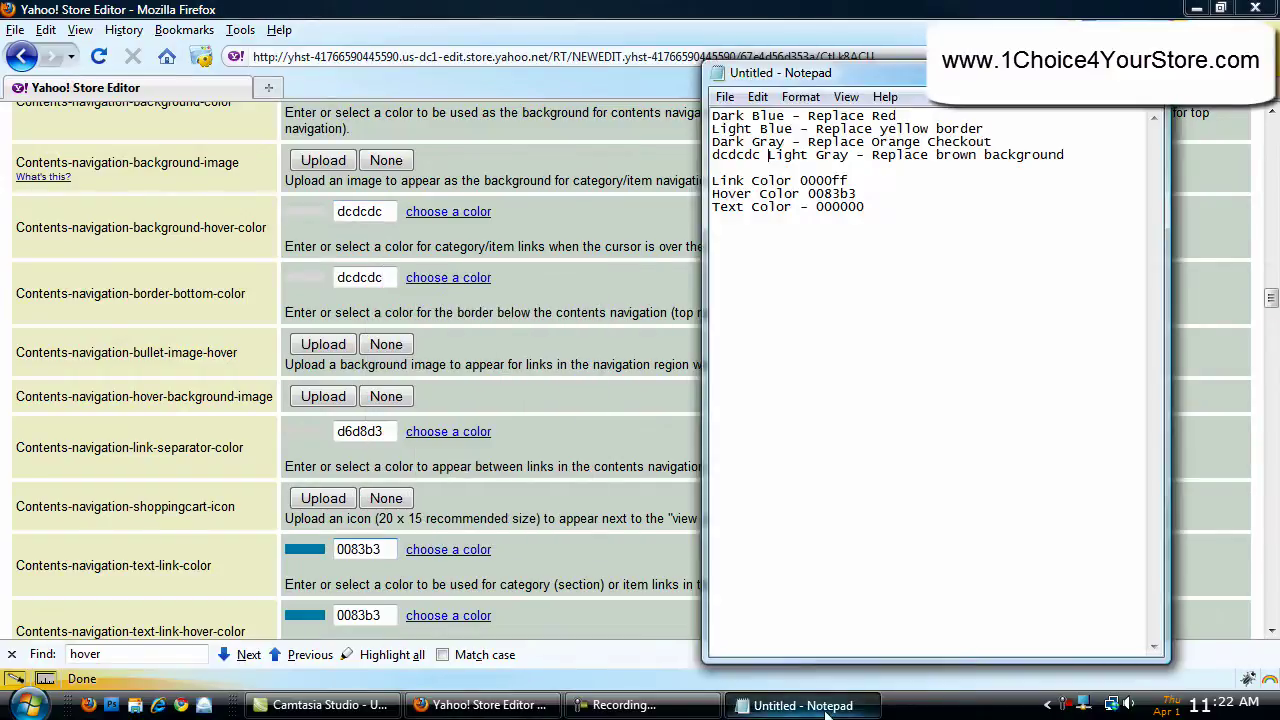
{"action": "right_click", "coordinate": [712, 114]}
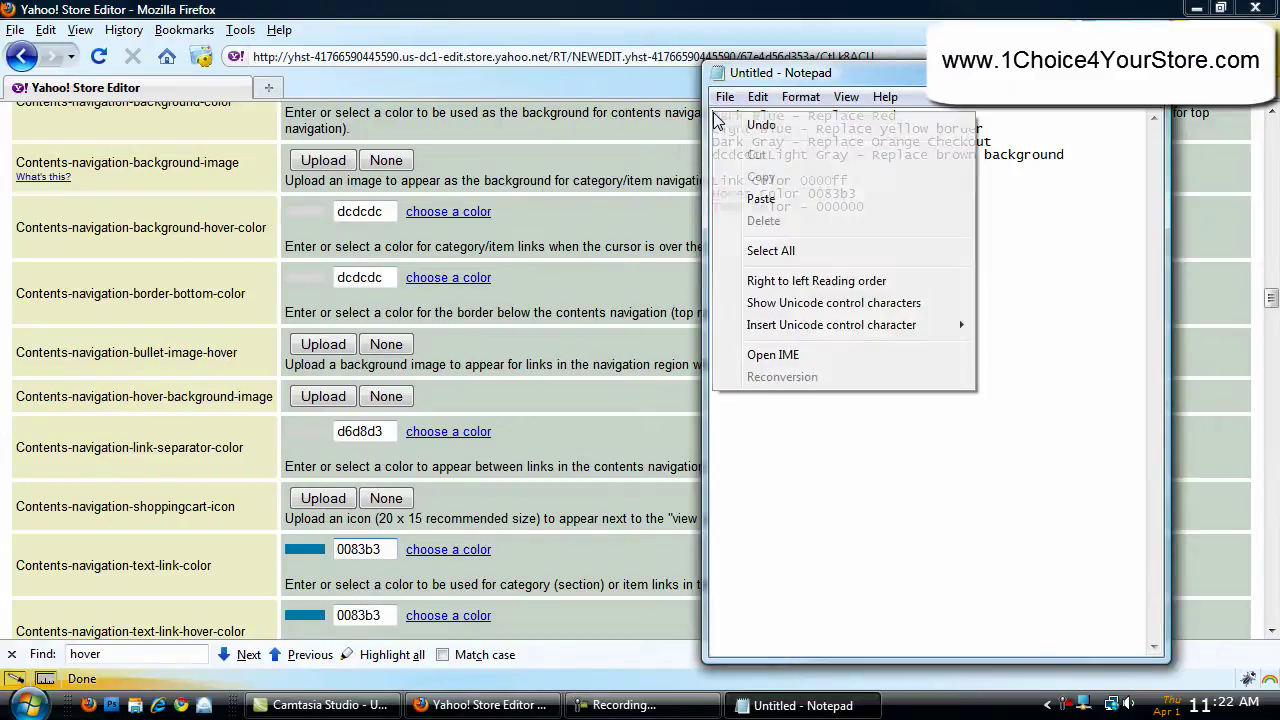
{"action": "left_click", "coordinate": [776, 200]}
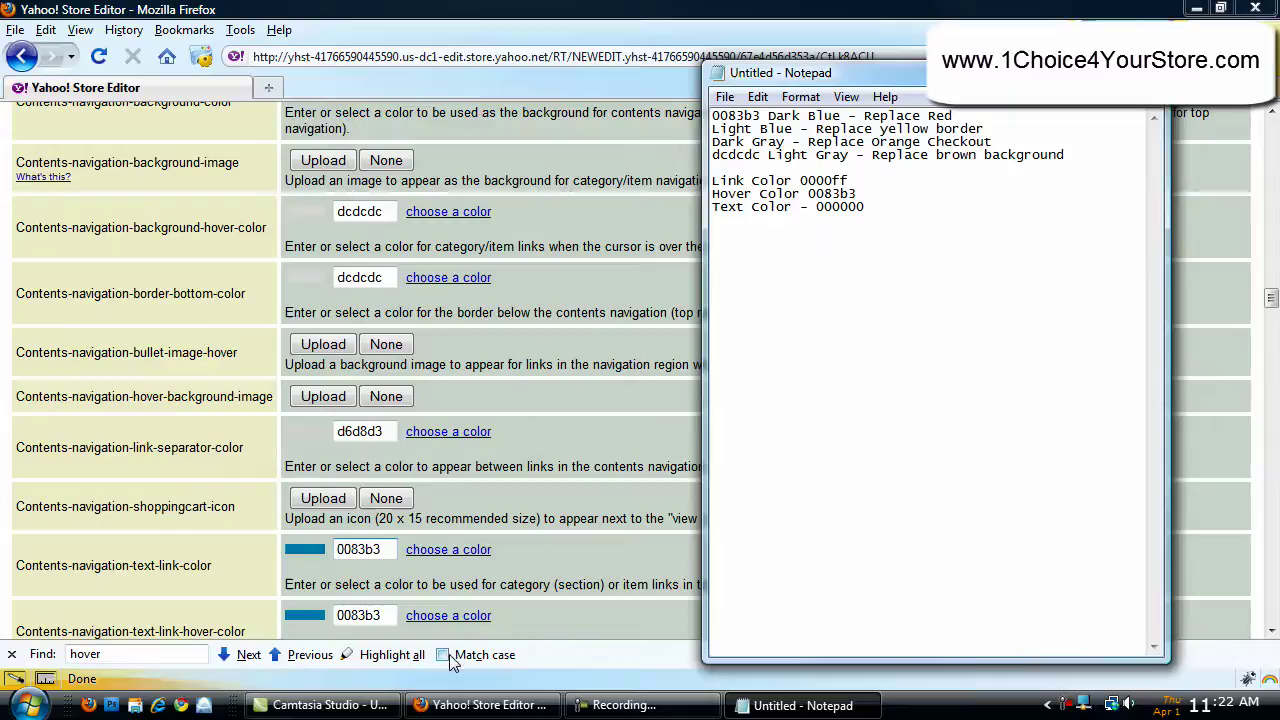
{"action": "left_click", "coordinate": [577, 576]}
{"action": "scroll", "coordinate": [577, 576], "scroll_direction": "down", "scroll_amount": 6}
- Copy the navigation hover colour 838385 into Notepad before Dark Gray
{"action": "scroll", "coordinate": [577, 584], "scroll_direction": "down", "scroll_amount": 4}
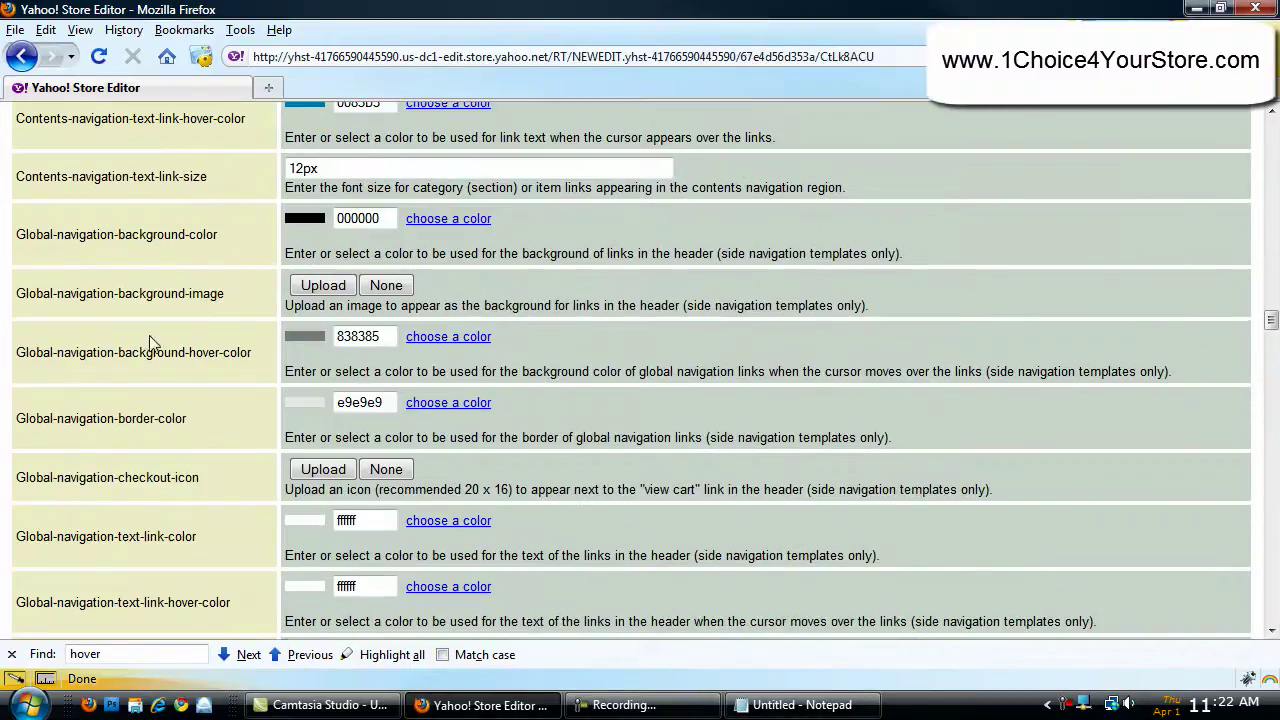
{"action": "double_click", "coordinate": [364, 336]}
{"action": "right_click", "coordinate": [366, 334]}
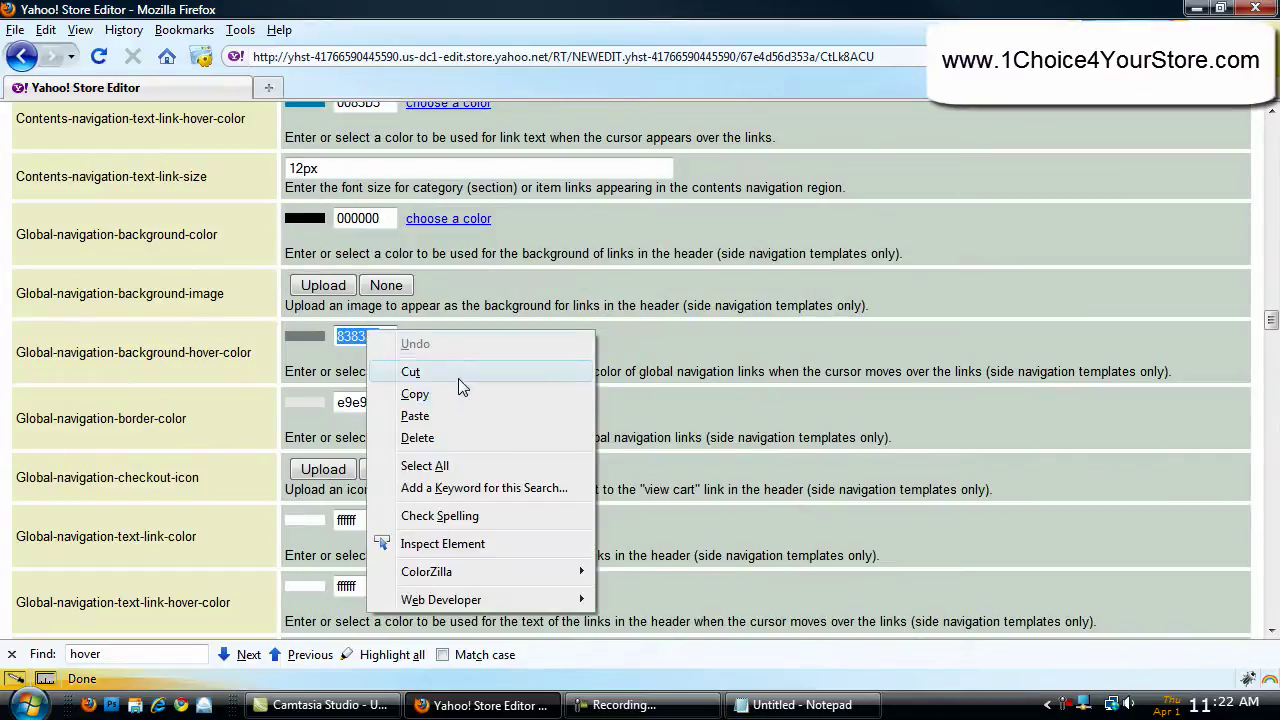
{"action": "left_click", "coordinate": [414, 394]}
{"action": "left_click", "coordinate": [795, 705]}
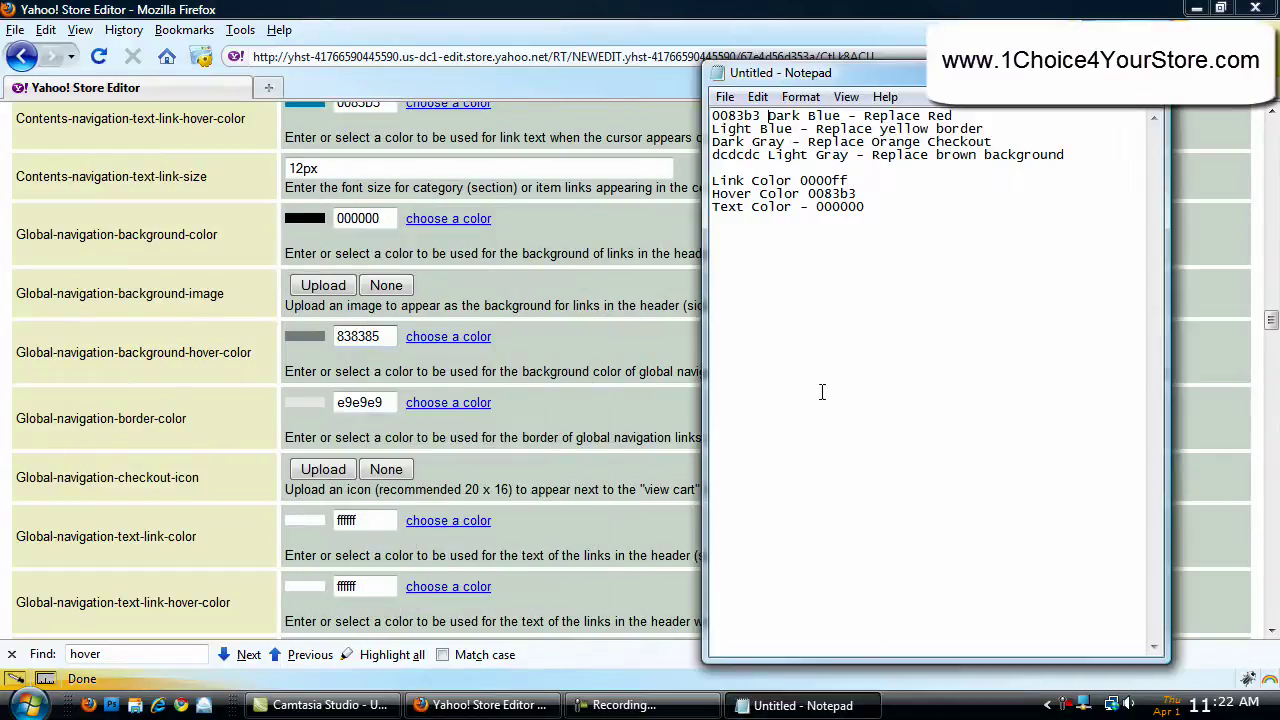
{"action": "right_click", "coordinate": [712, 150]}
{"action": "left_click", "coordinate": [785, 228]}
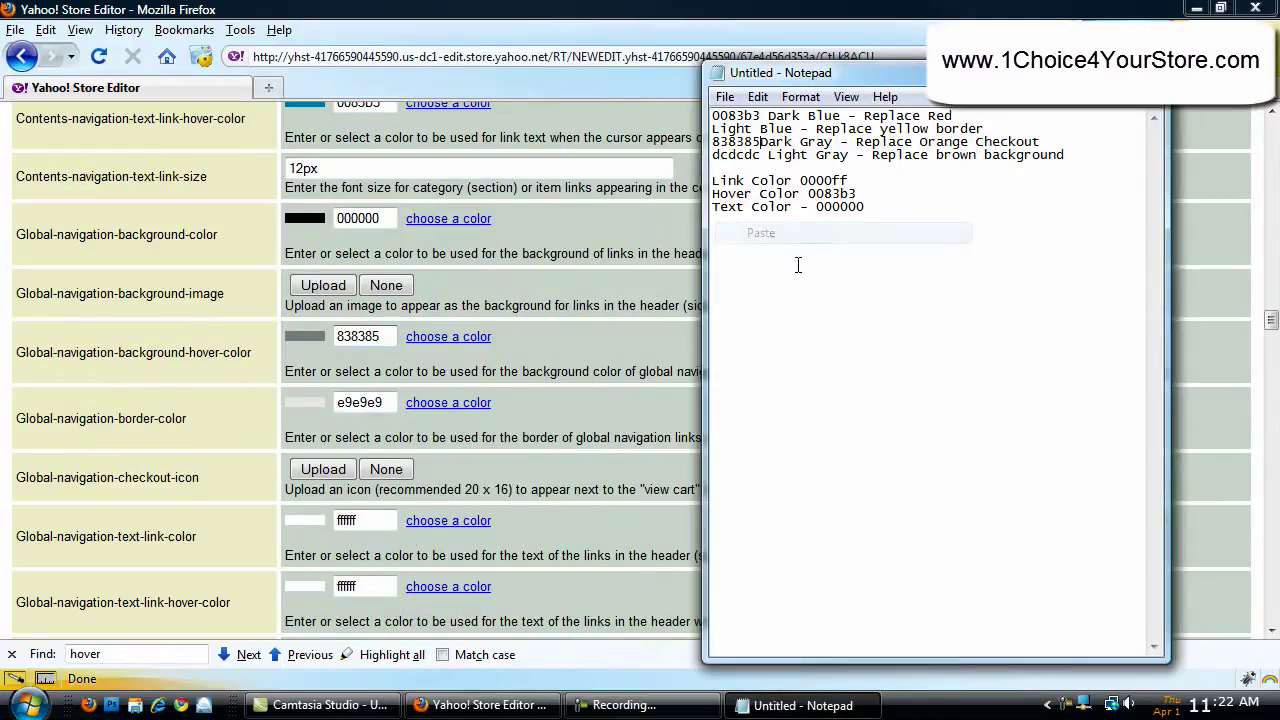
- Copy the search background colour 0ddbdb into Notepad before Light Blue
{"action": "left_click", "coordinate": [555, 445]}
{"action": "scroll", "coordinate": [555, 445], "scroll_direction": "down", "scroll_amount": 15}
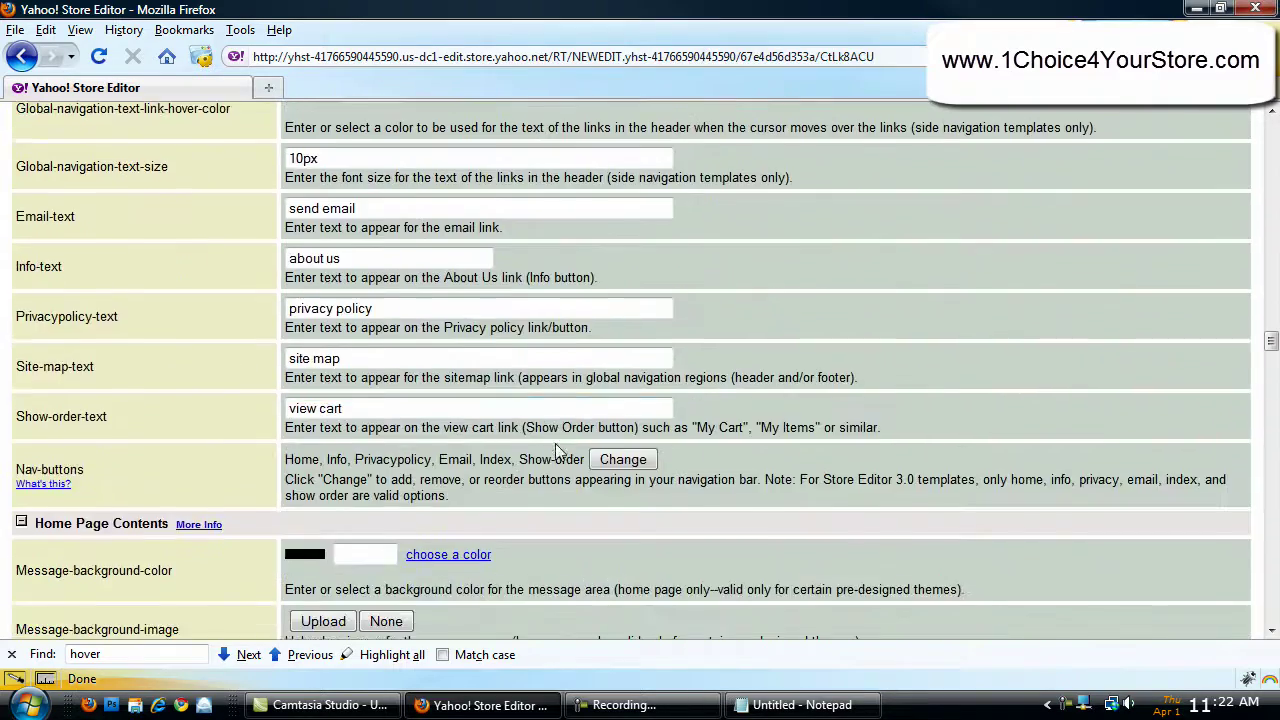
{"action": "scroll", "coordinate": [555, 443], "scroll_direction": "down", "scroll_amount": 5}
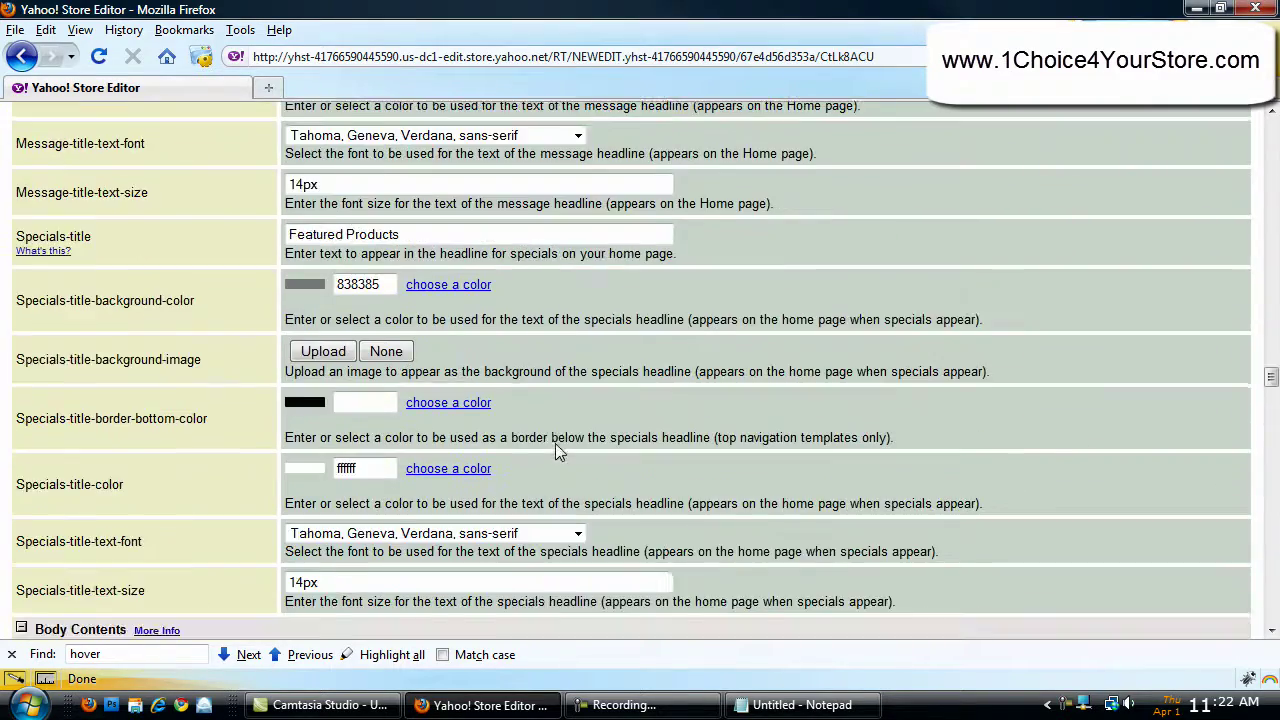
{"action": "scroll", "coordinate": [555, 443], "scroll_direction": "up", "scroll_amount": 20}
{"action": "scroll", "coordinate": [553, 441], "scroll_direction": "up", "scroll_amount": 20}
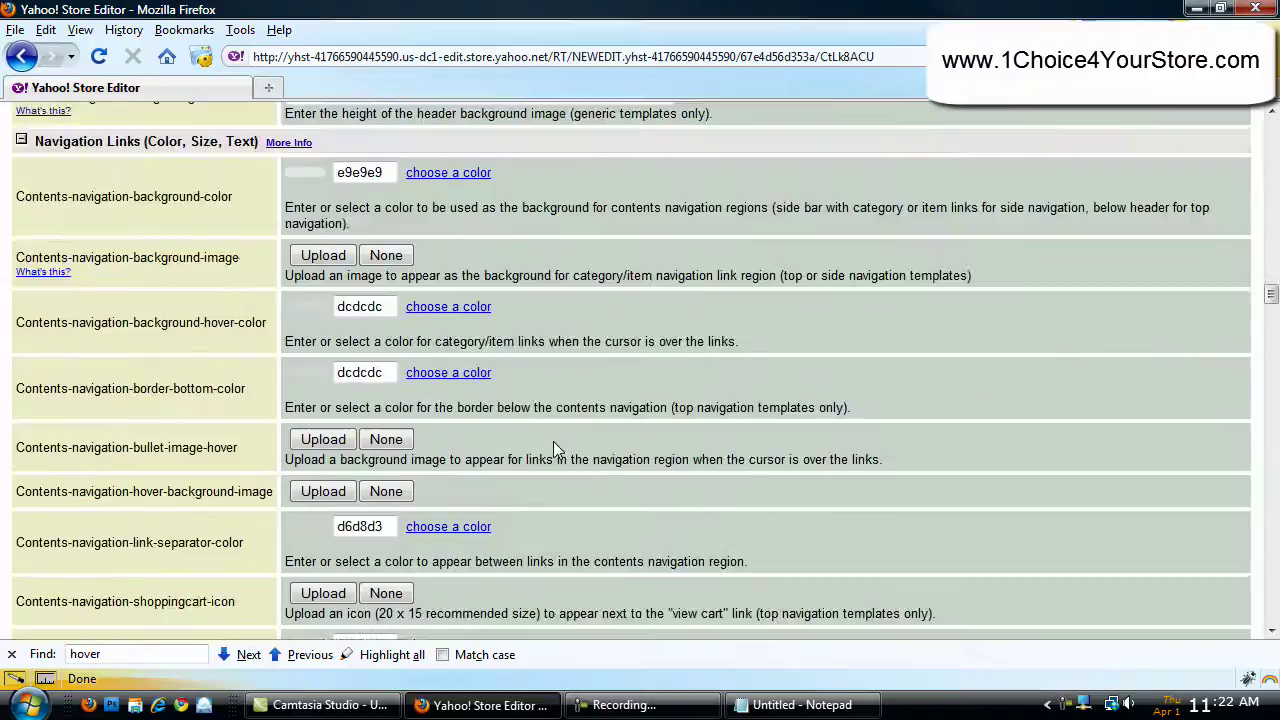
{"action": "scroll", "coordinate": [553, 441], "scroll_direction": "up", "scroll_amount": 6}
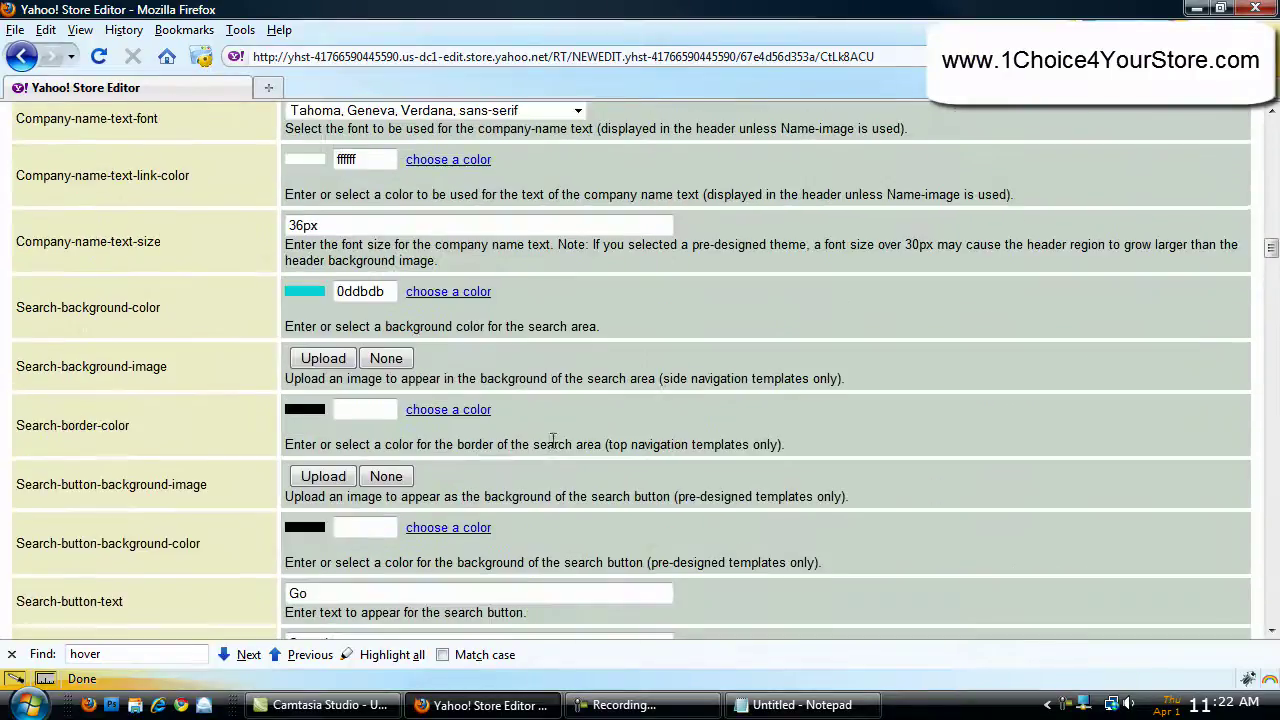
{"action": "double_click", "coordinate": [365, 292]}
{"action": "right_click", "coordinate": [365, 292]}
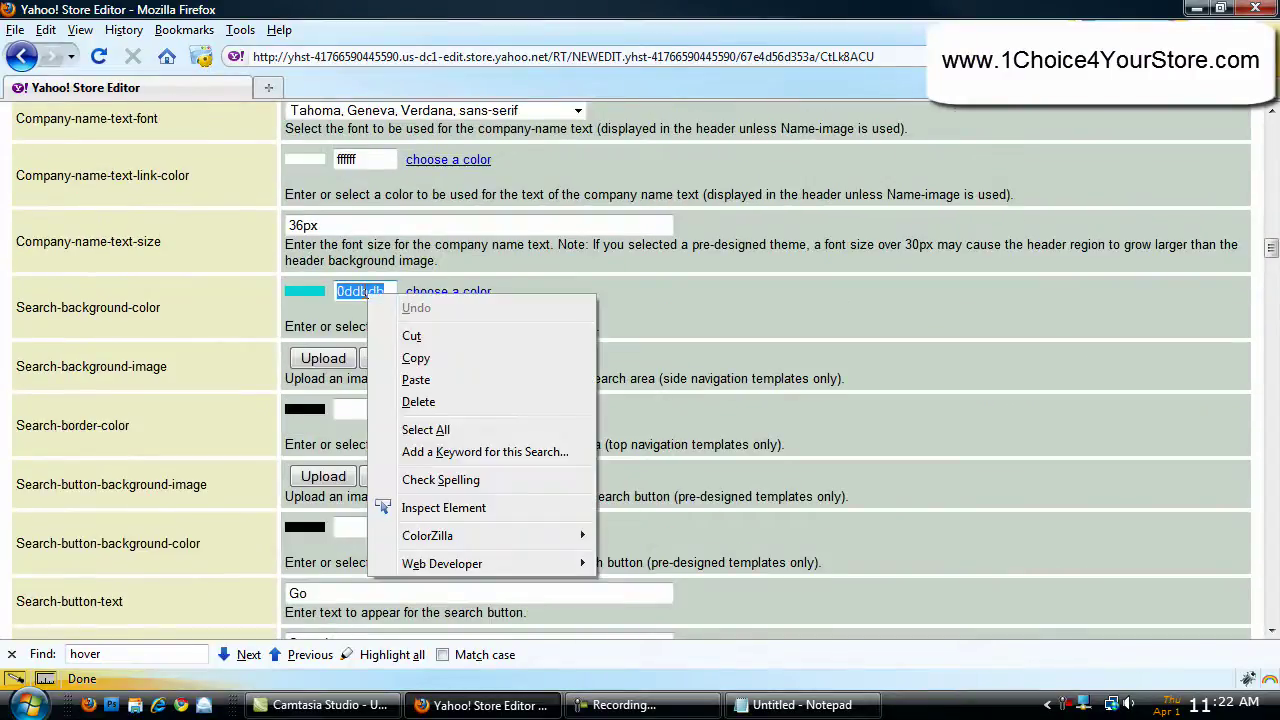
{"action": "left_click", "coordinate": [440, 357]}
{"action": "left_click", "coordinate": [777, 712]}
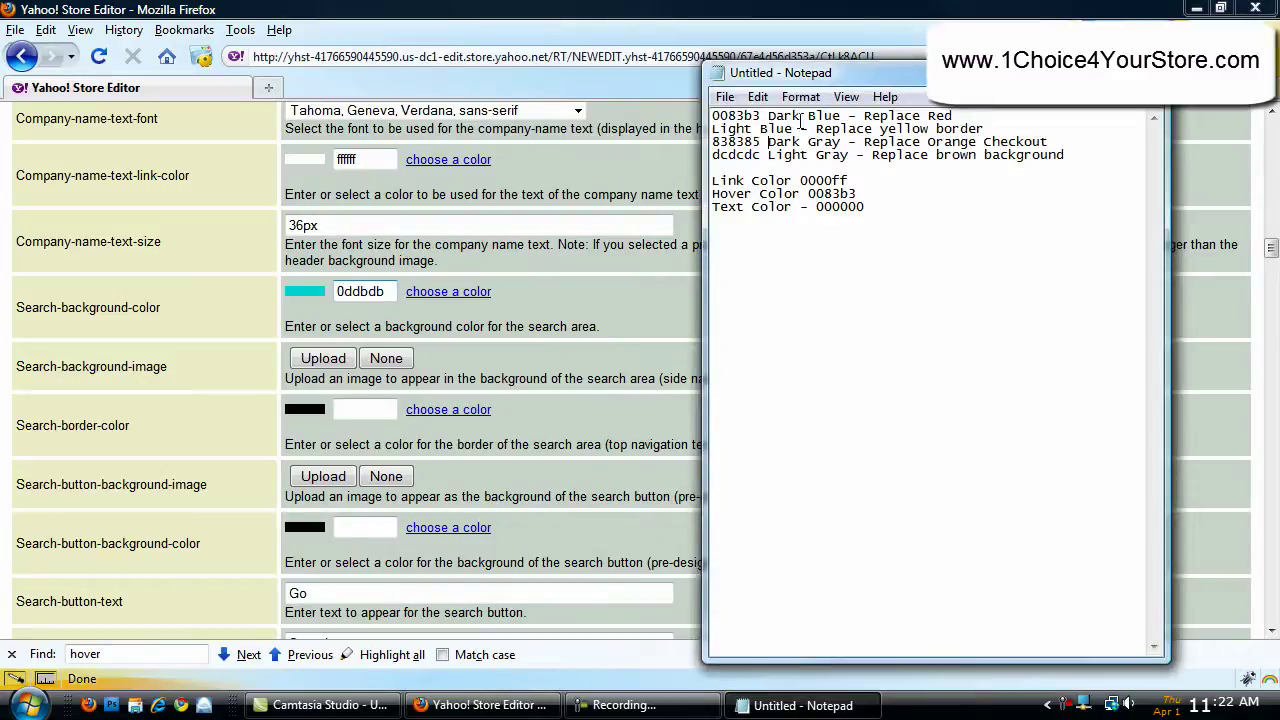
{"action": "right_click", "coordinate": [712, 128]}
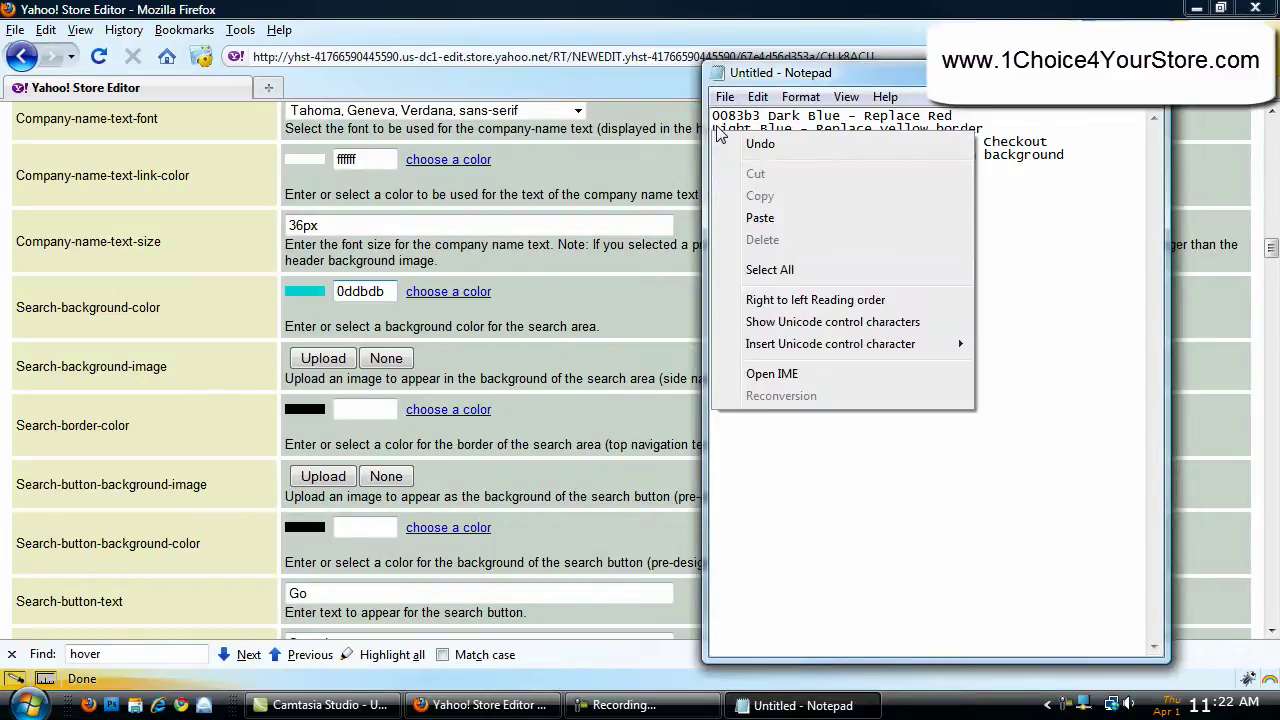
{"action": "left_click", "coordinate": [826, 222]}
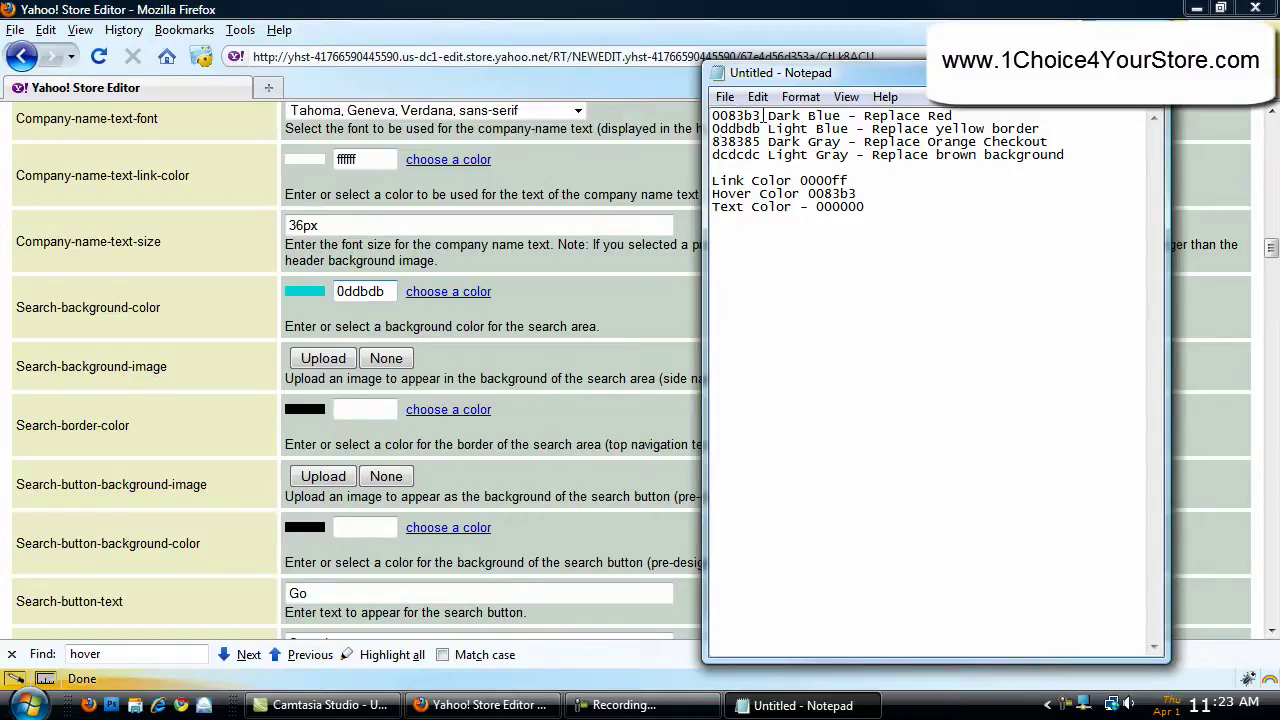
- Leave the variables unsaved and open Manager > Floating Cart Manager > Visual Customization
{"action": "left_click", "coordinate": [768, 128]}
{"action": "left_click_drag", "start_coordinate": [1270, 247], "coordinate": [1270, 130]}
{"action": "left_click", "coordinate": [118, 132]}
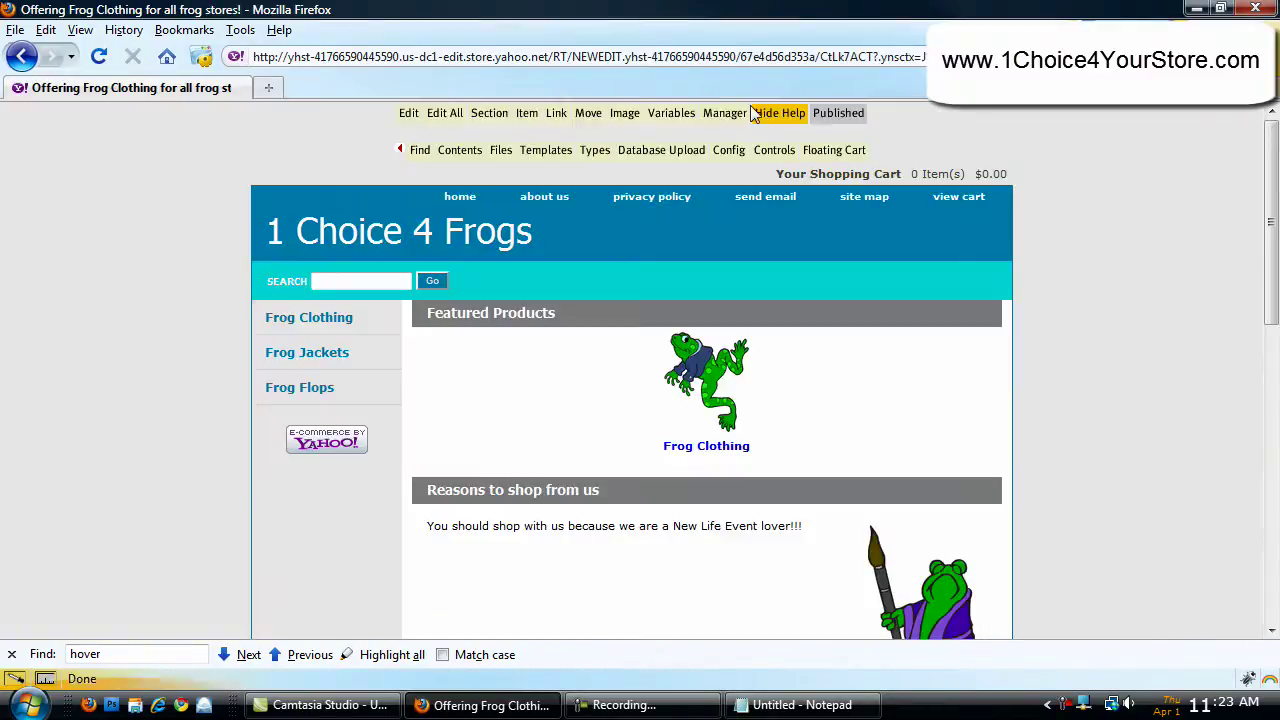
{"action": "left_click", "coordinate": [724, 113]}
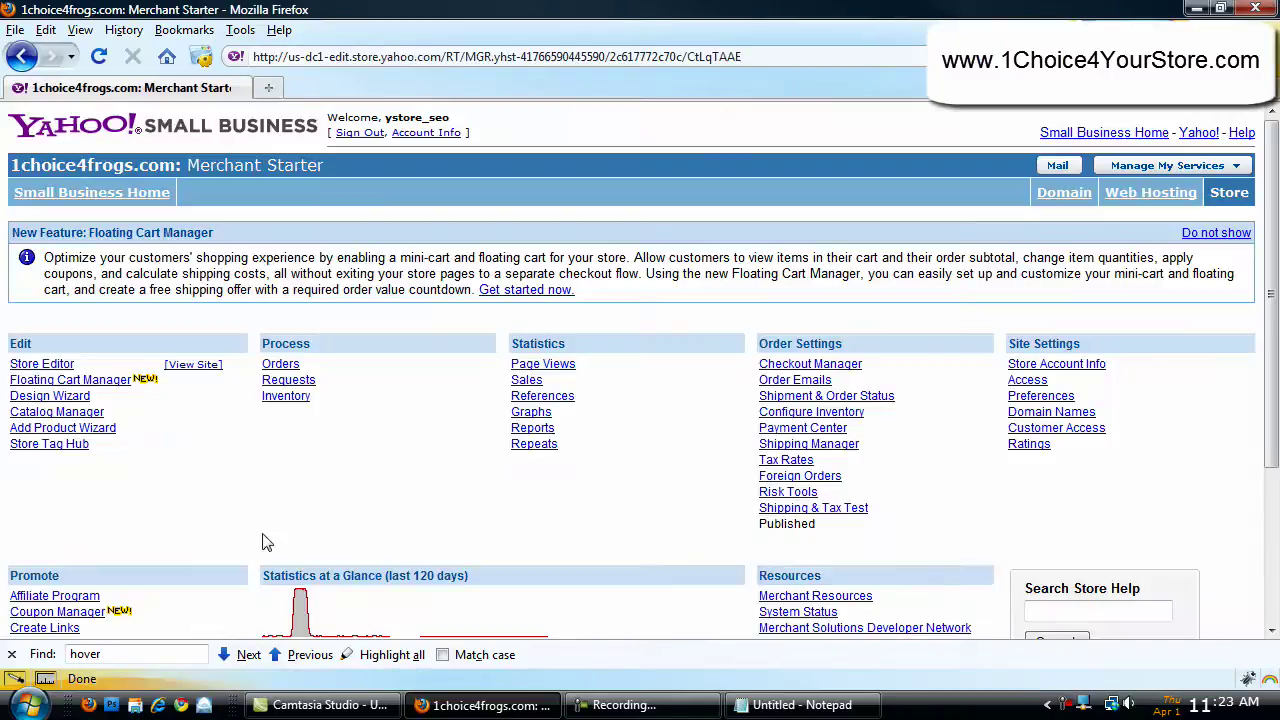
{"action": "left_click", "coordinate": [110, 381]}
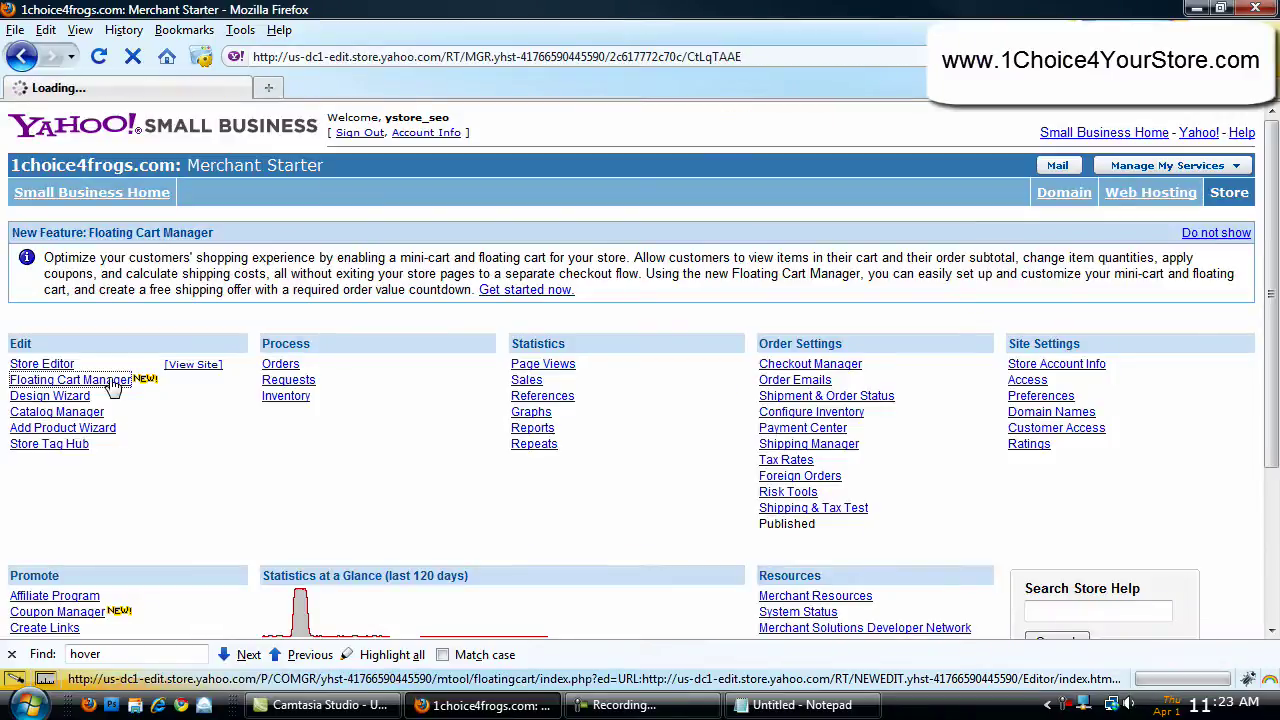
{"action": "left_click", "coordinate": [187, 294]}
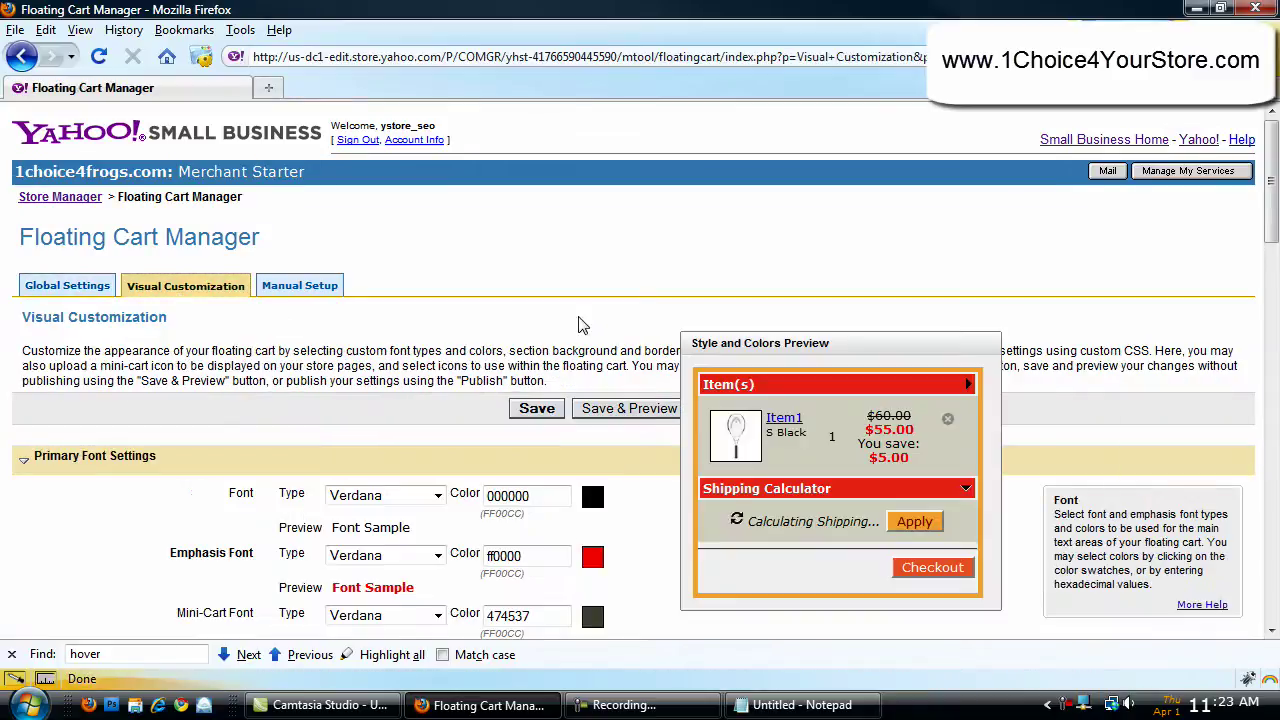
- Place the Notepad colour notes beside the Visual Customization font colour settings and preview
{"action": "scroll", "coordinate": [587, 321], "scroll_direction": "down", "scroll_amount": 3}
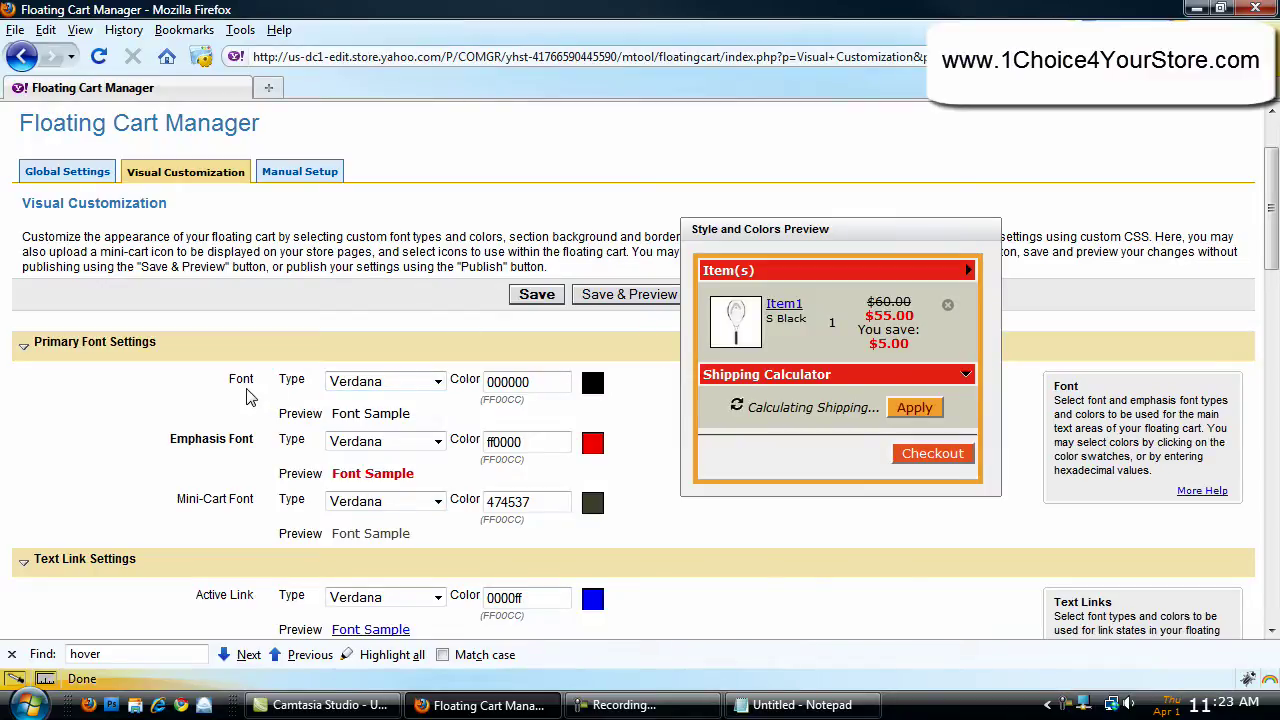
{"action": "left_click", "coordinate": [545, 388]}
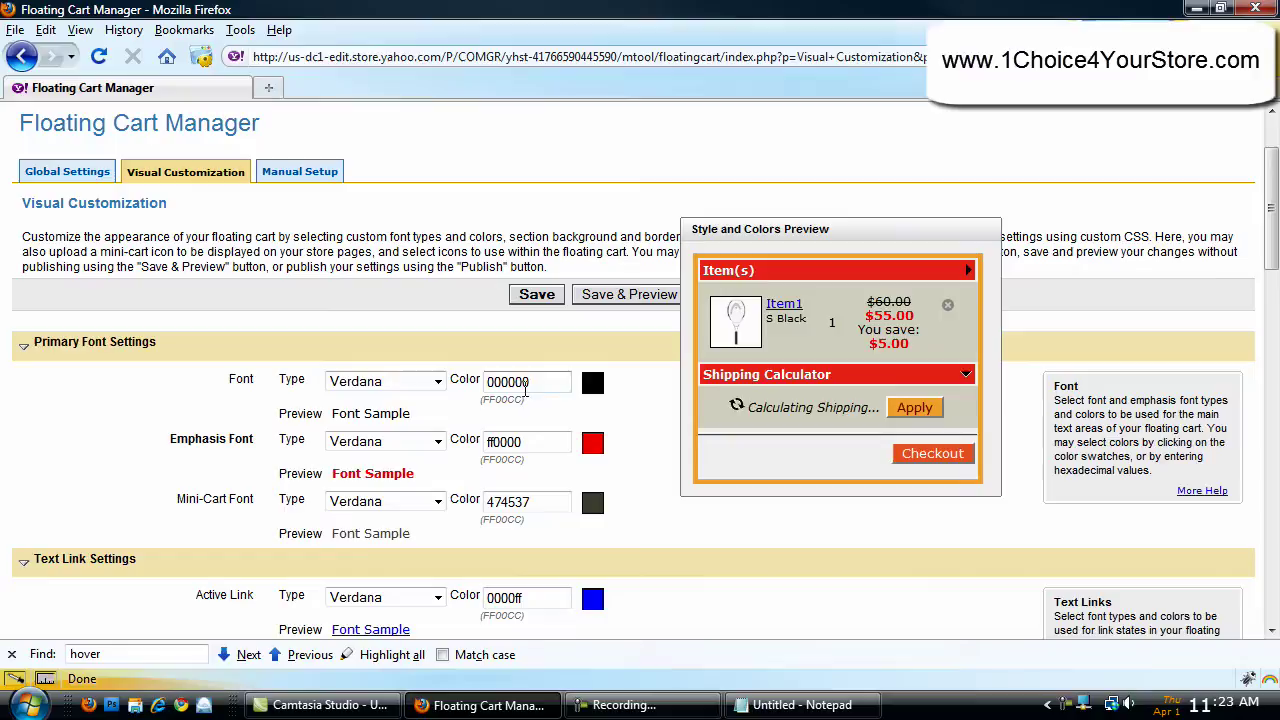
{"action": "left_click", "coordinate": [800, 705]}
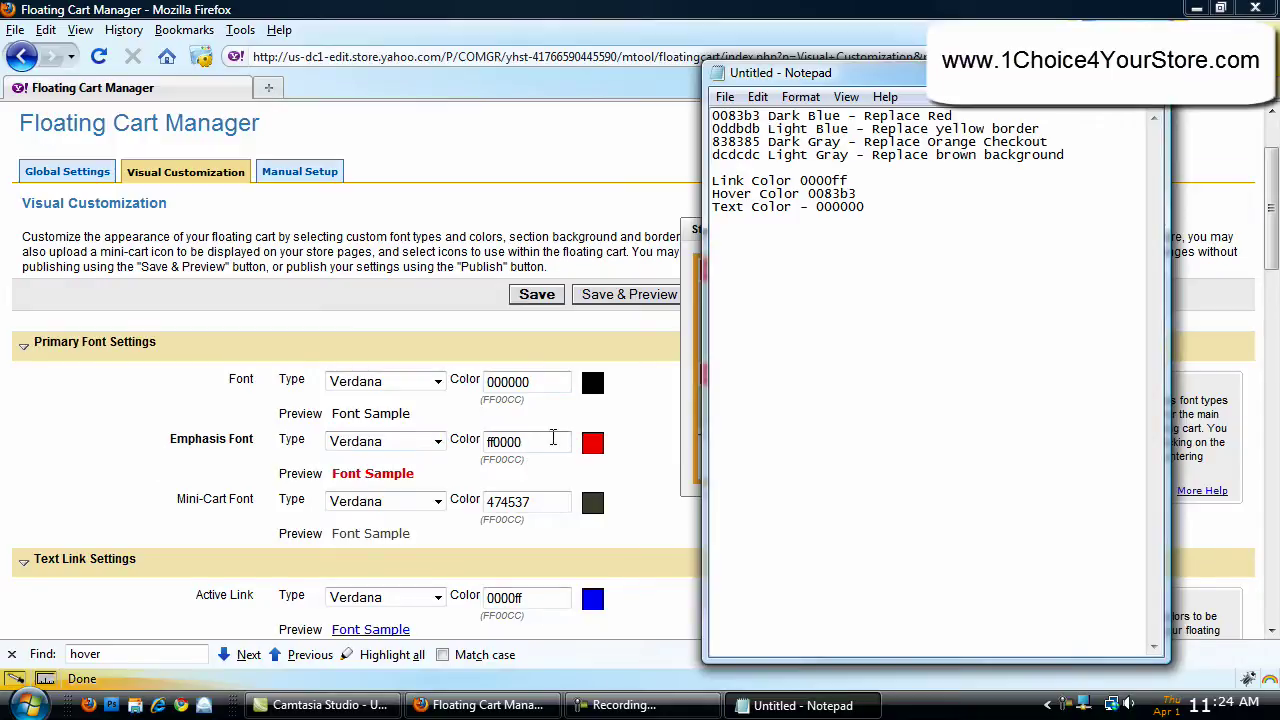
{"action": "left_click_drag", "start_coordinate": [800, 73], "coordinate": [750, 115]}
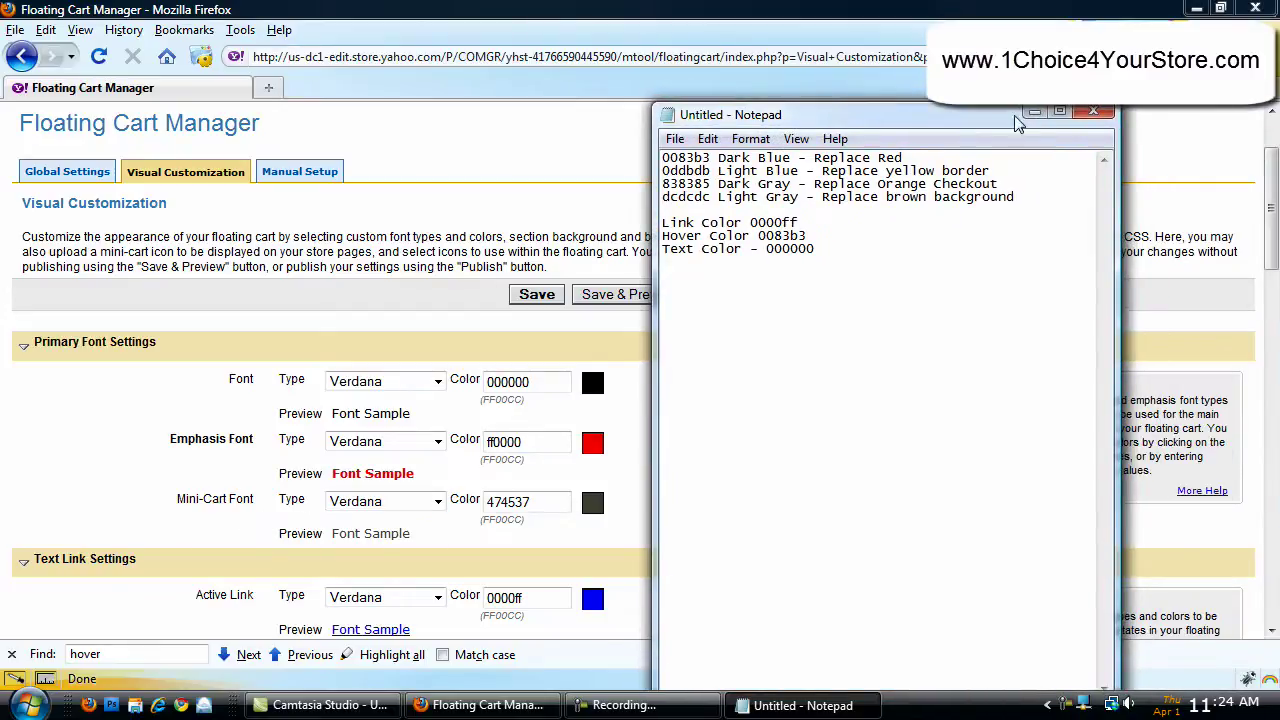
- Replace the Mini-Cart font colour 474537 with 000000 from the notes
{"action": "double_click", "coordinate": [783, 250]}
{"action": "right_click", "coordinate": [783, 250]}
{"action": "left_click", "coordinate": [830, 312]}
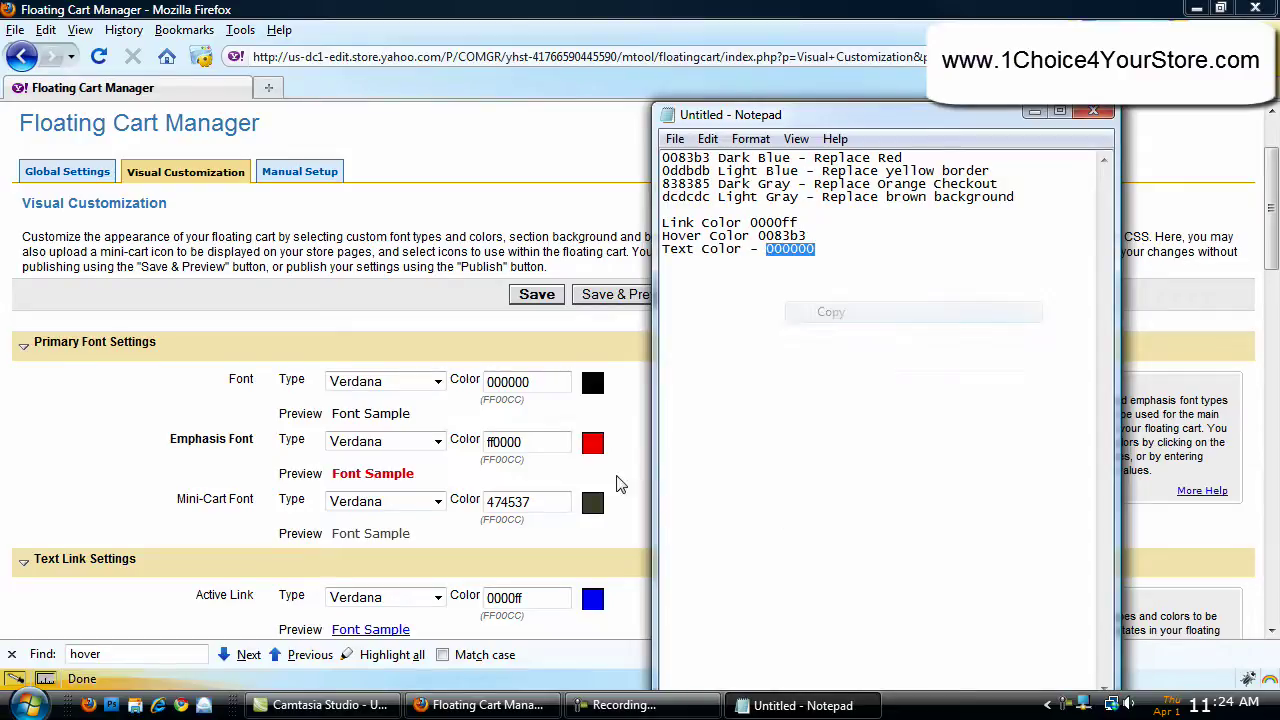
{"action": "double_click", "coordinate": [510, 502]}
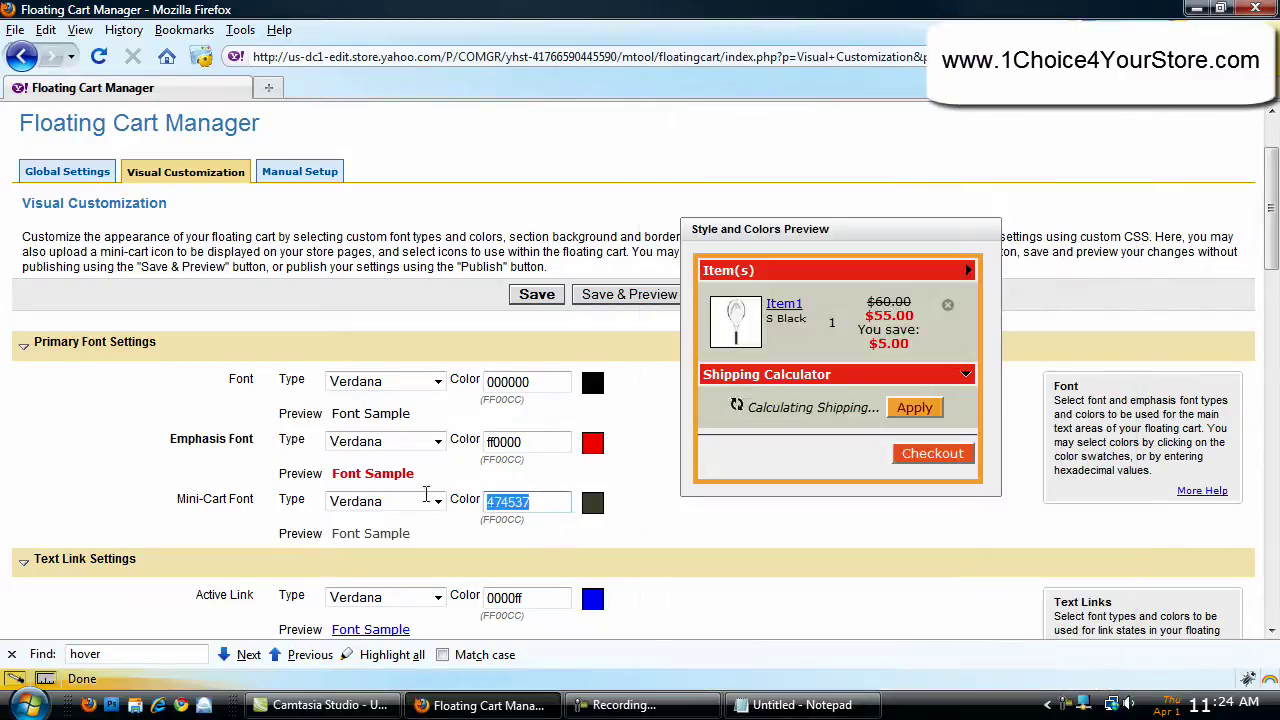
{"action": "right_click", "coordinate": [511, 503]}
{"action": "left_click", "coordinate": [560, 331]}
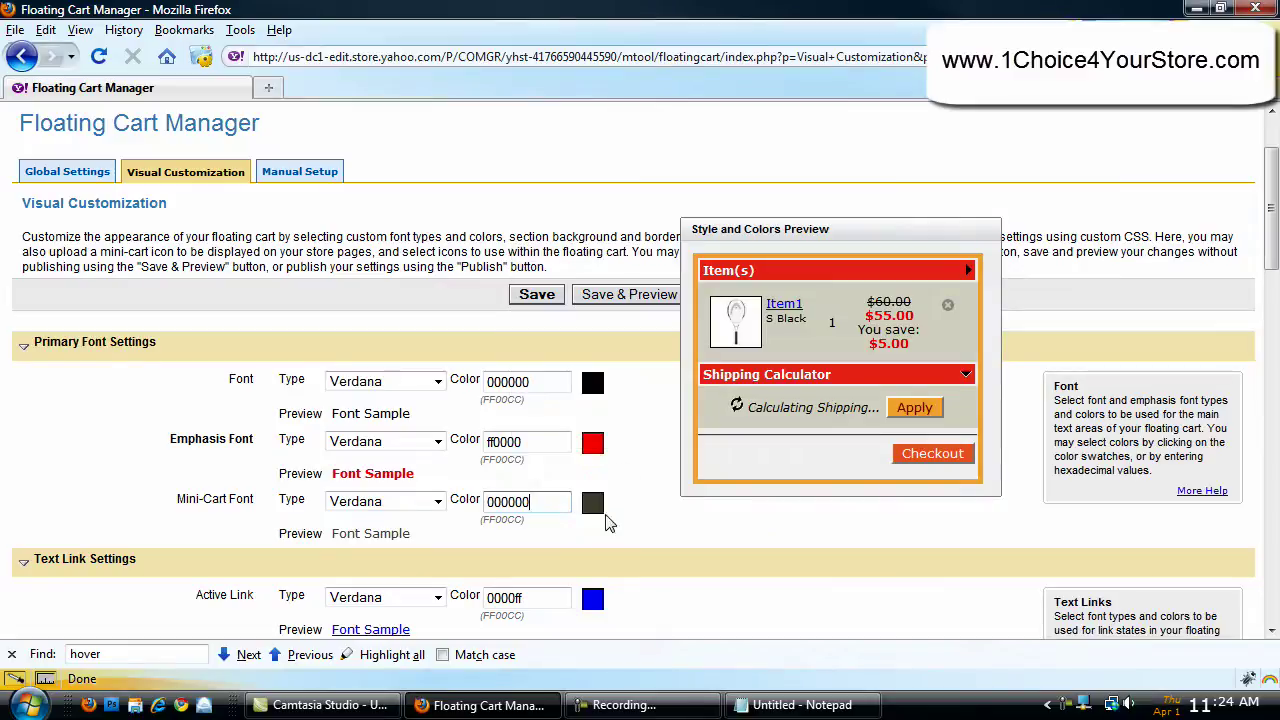
{"action": "scroll", "coordinate": [595, 535], "scroll_direction": "down", "scroll_amount": 2}
{"action": "scroll", "coordinate": [592, 533], "scroll_direction": "down", "scroll_amount": 2}
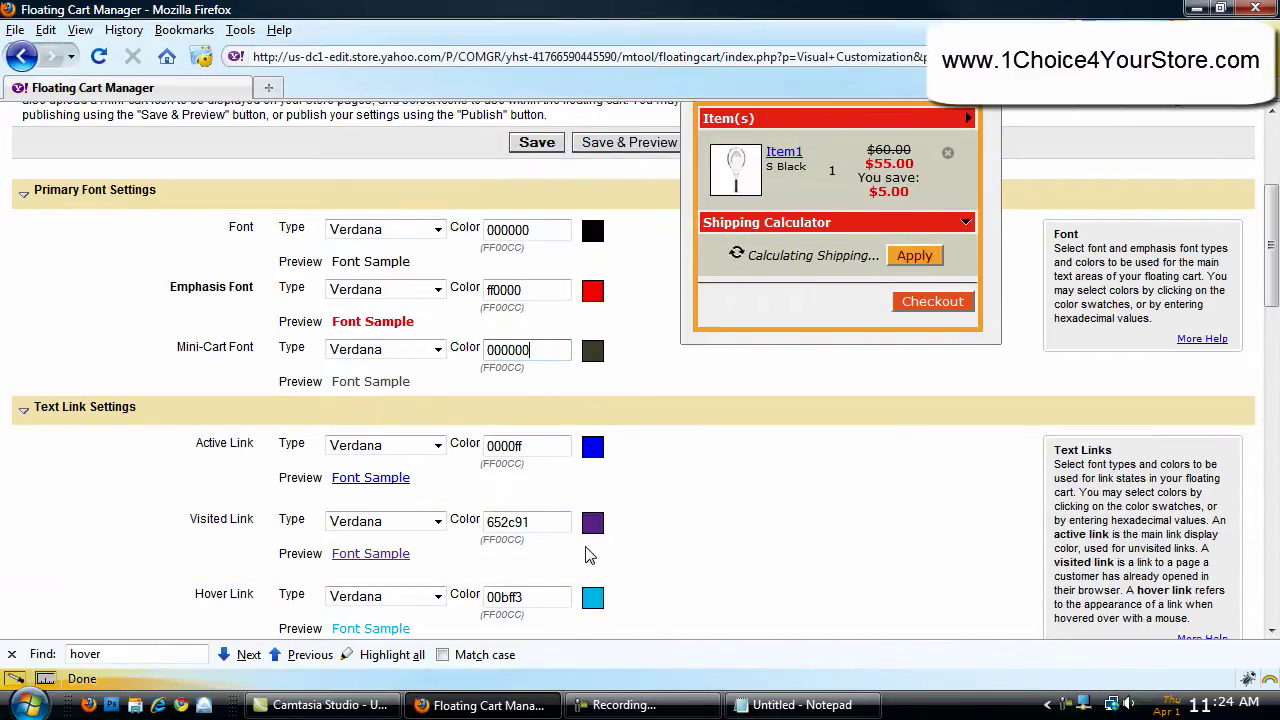
- Paste the notes' link colour 0000ff into the Active Link colour field
{"action": "left_click", "coordinate": [795, 705]}
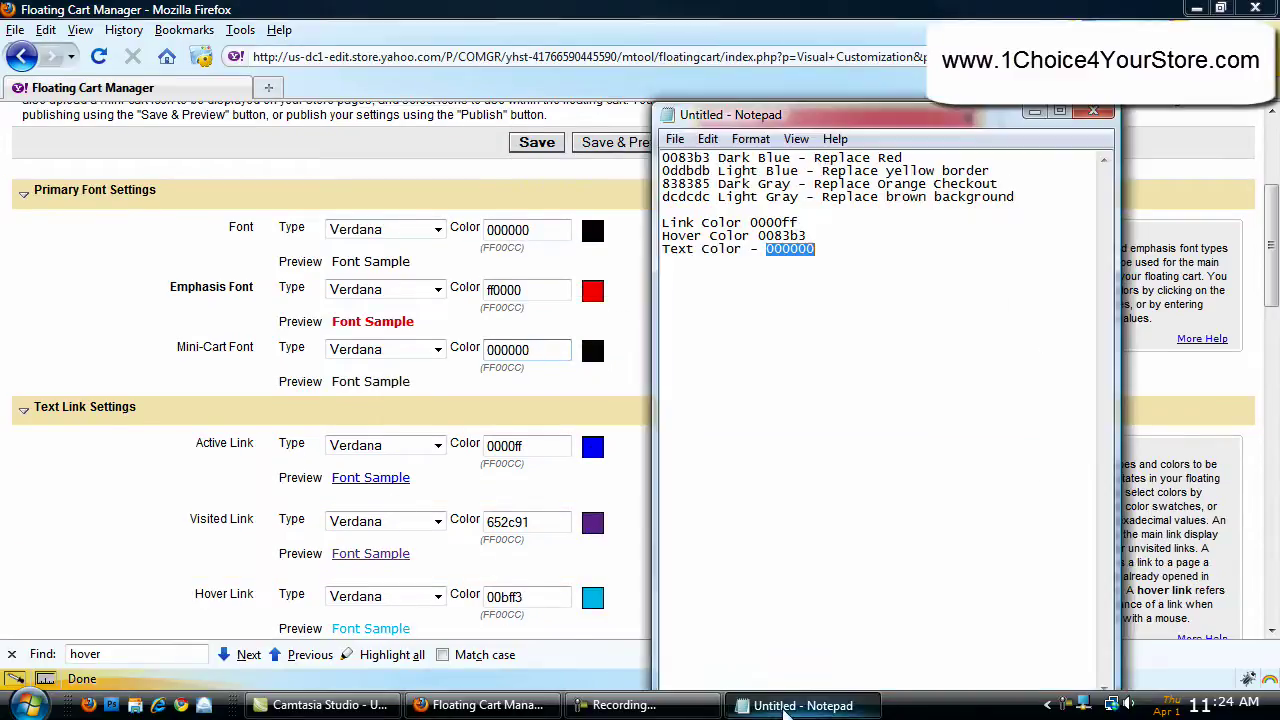
{"action": "left_click", "coordinate": [780, 222]}
{"action": "double_click", "coordinate": [780, 222]}
{"action": "right_click", "coordinate": [780, 222]}
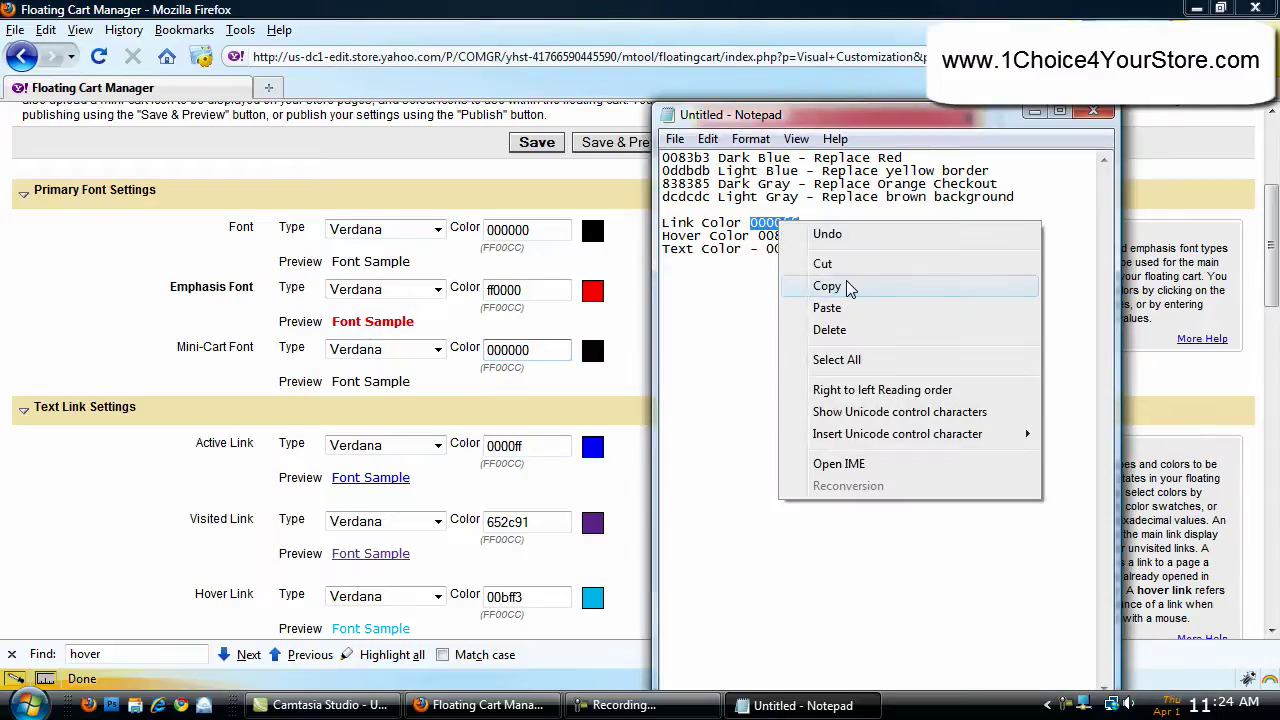
{"action": "left_click", "coordinate": [848, 288]}
{"action": "double_click", "coordinate": [543, 445]}
{"action": "right_click", "coordinate": [510, 447]}
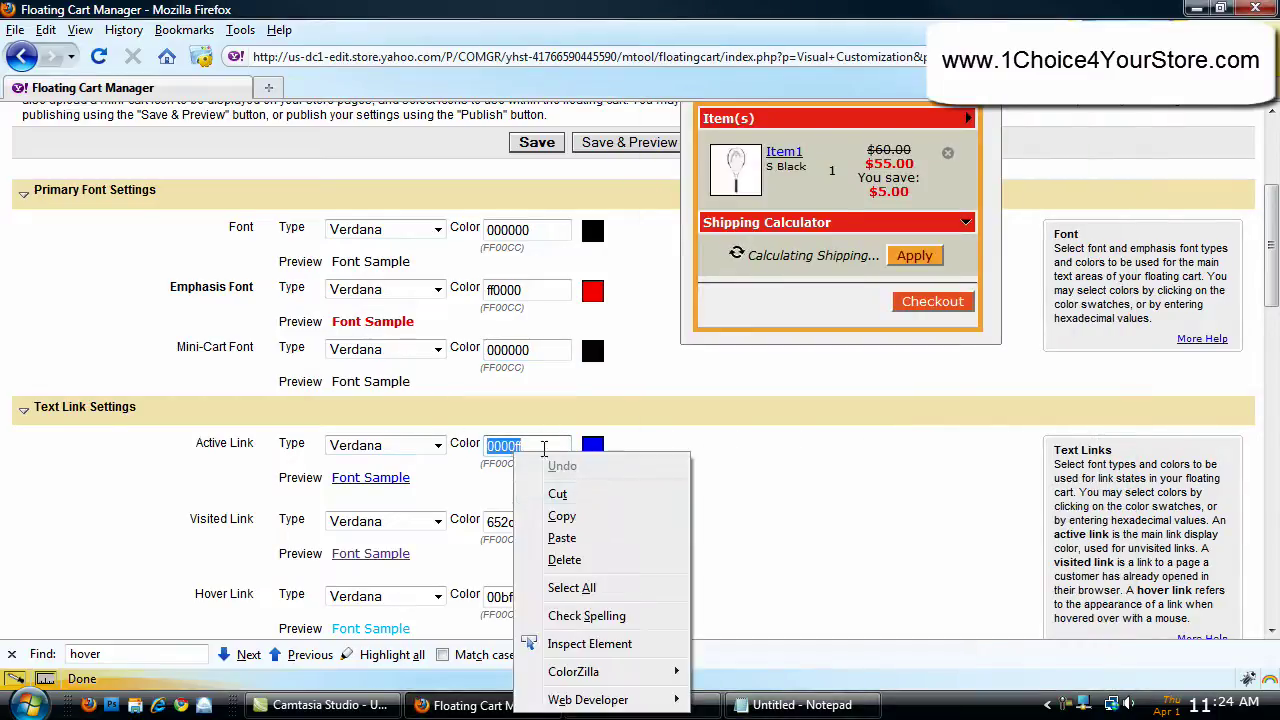
{"action": "left_click", "coordinate": [597, 535]}
{"action": "scroll", "coordinate": [690, 550], "scroll_direction": "down", "scroll_amount": 2}
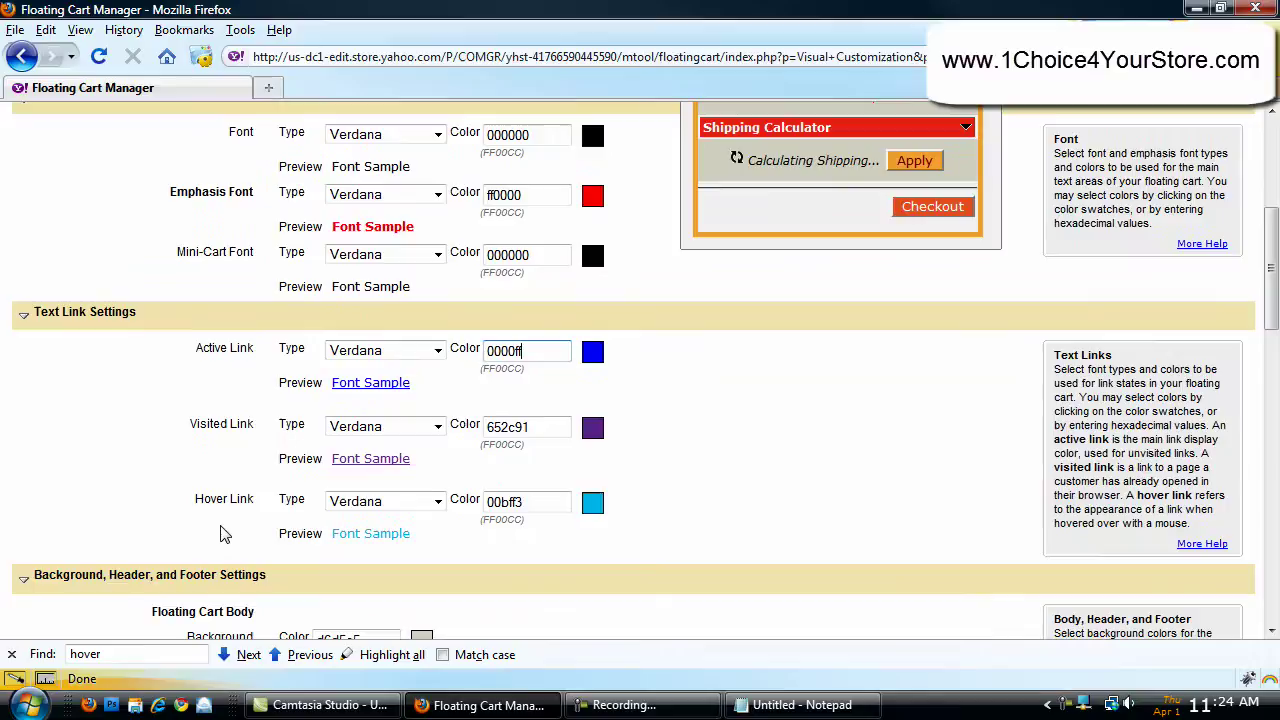
- Replace the Hover Link colour 00bff3 with 0083b3 from the notes
{"action": "left_click", "coordinate": [878, 708]}
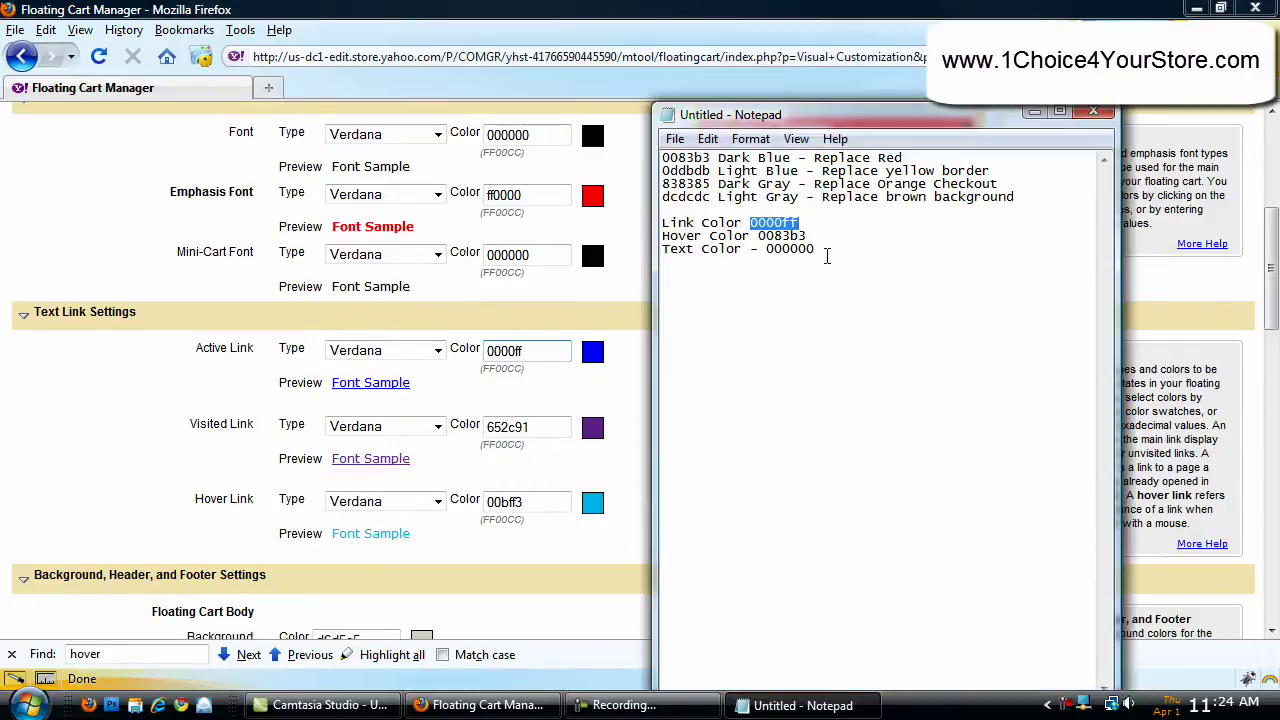
{"action": "double_click", "coordinate": [799, 235]}
{"action": "right_click", "coordinate": [789, 234]}
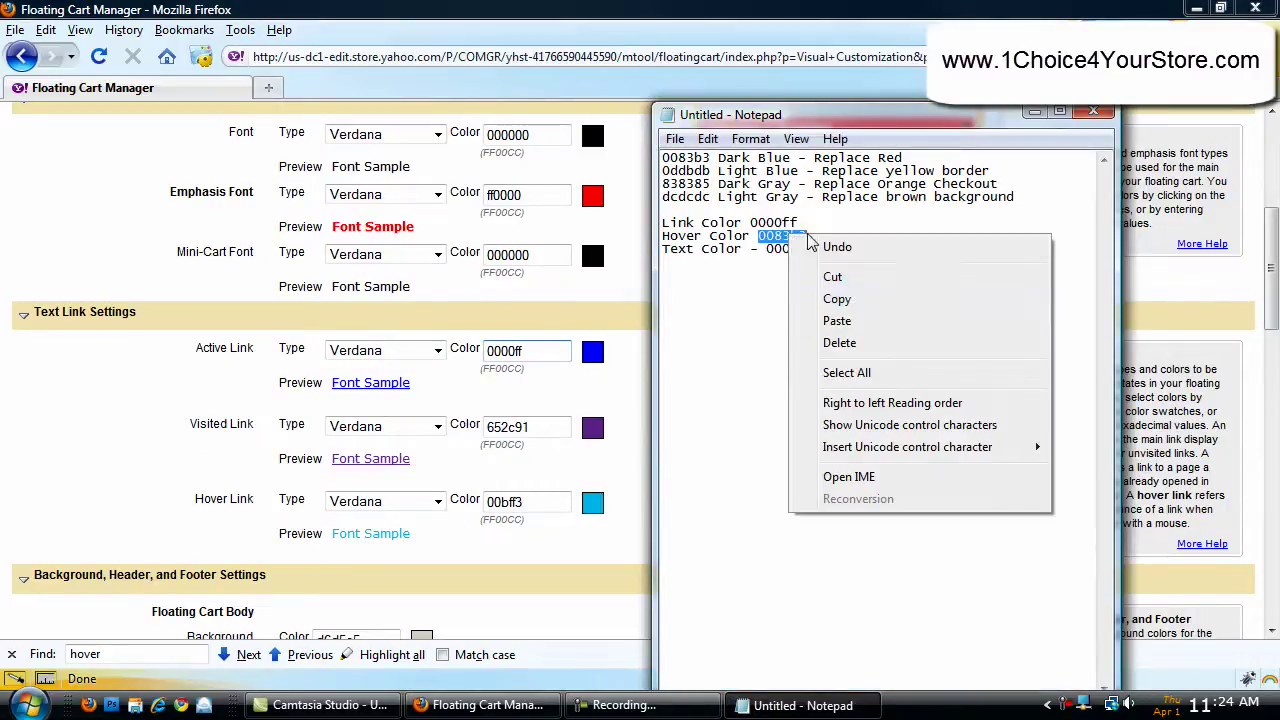
{"action": "left_click", "coordinate": [843, 300]}
{"action": "double_click", "coordinate": [508, 502]}
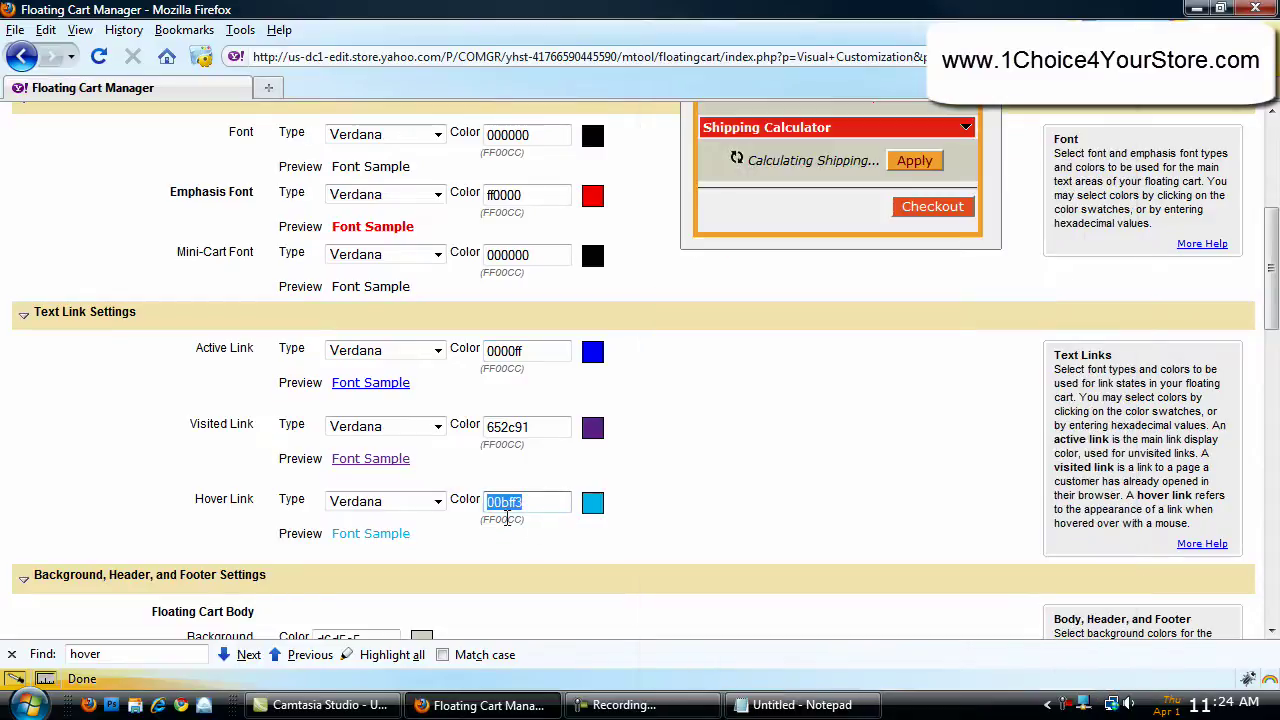
{"action": "right_click", "coordinate": [512, 503]}
{"action": "left_click", "coordinate": [586, 326]}
{"action": "scroll", "coordinate": [669, 552], "scroll_direction": "down", "scroll_amount": 2}
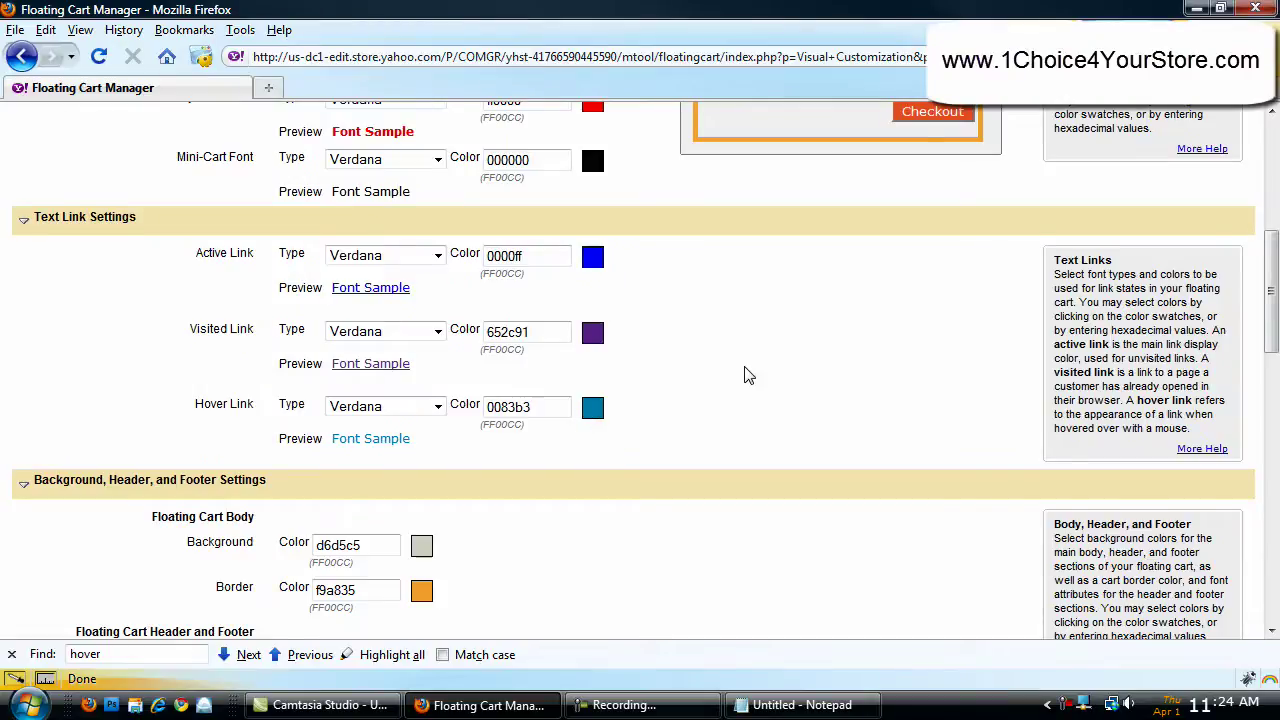
- Replace the cart body background d6d5c5 with the light gray dcdcdc from the colour notes
{"action": "scroll", "coordinate": [746, 372], "scroll_direction": "down", "scroll_amount": 4}
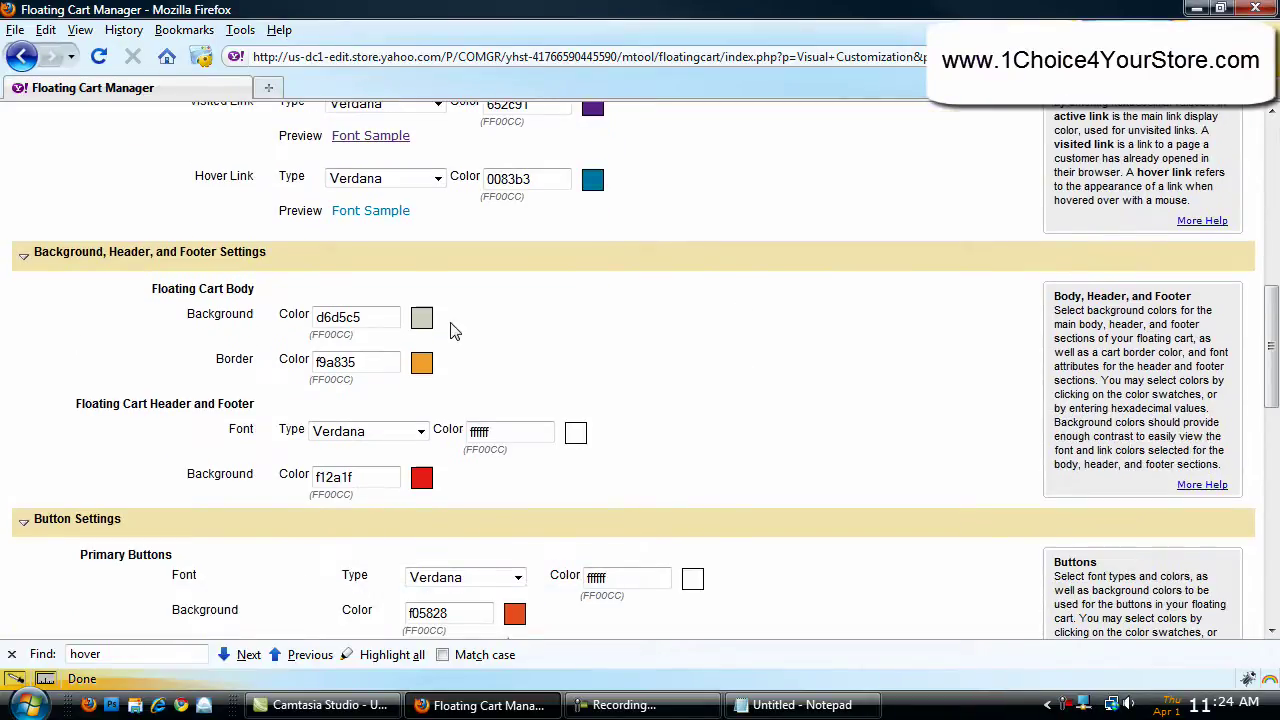
{"action": "left_click", "coordinate": [800, 706]}
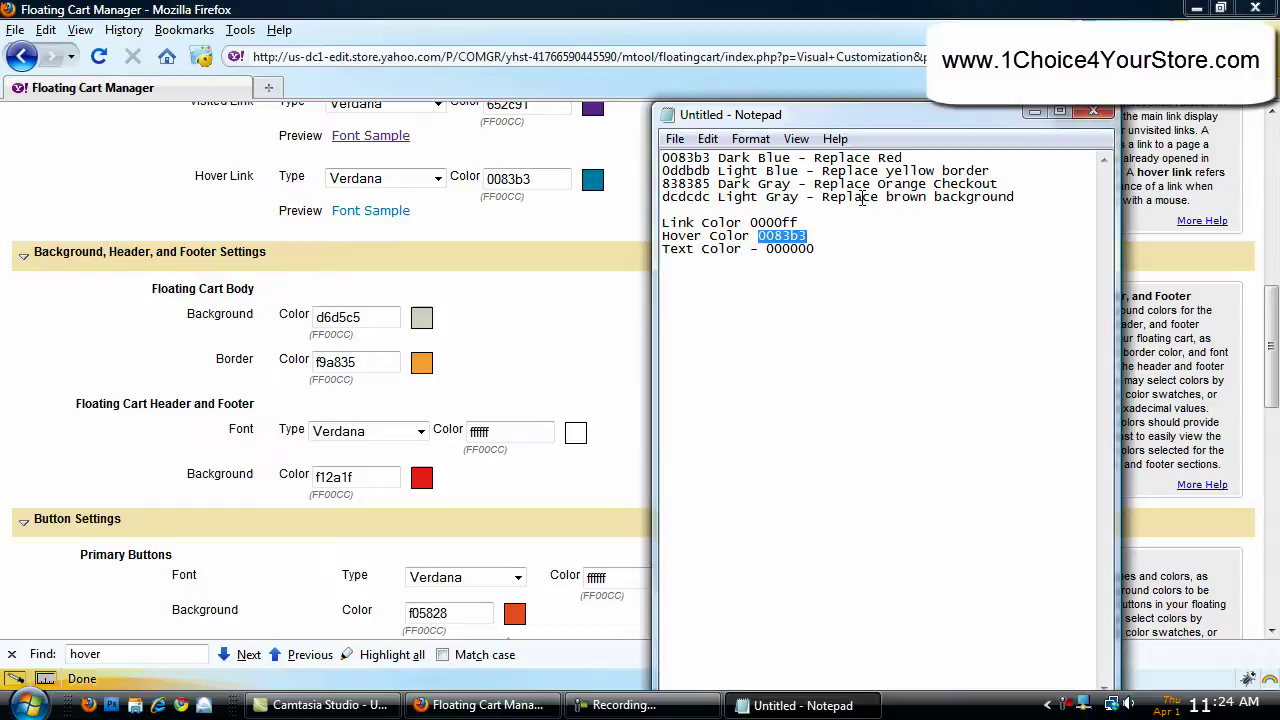
{"action": "left_click_drag", "start_coordinate": [710, 200], "coordinate": [662, 198]}
{"action": "right_click", "coordinate": [680, 200]}
{"action": "left_click", "coordinate": [729, 264]}
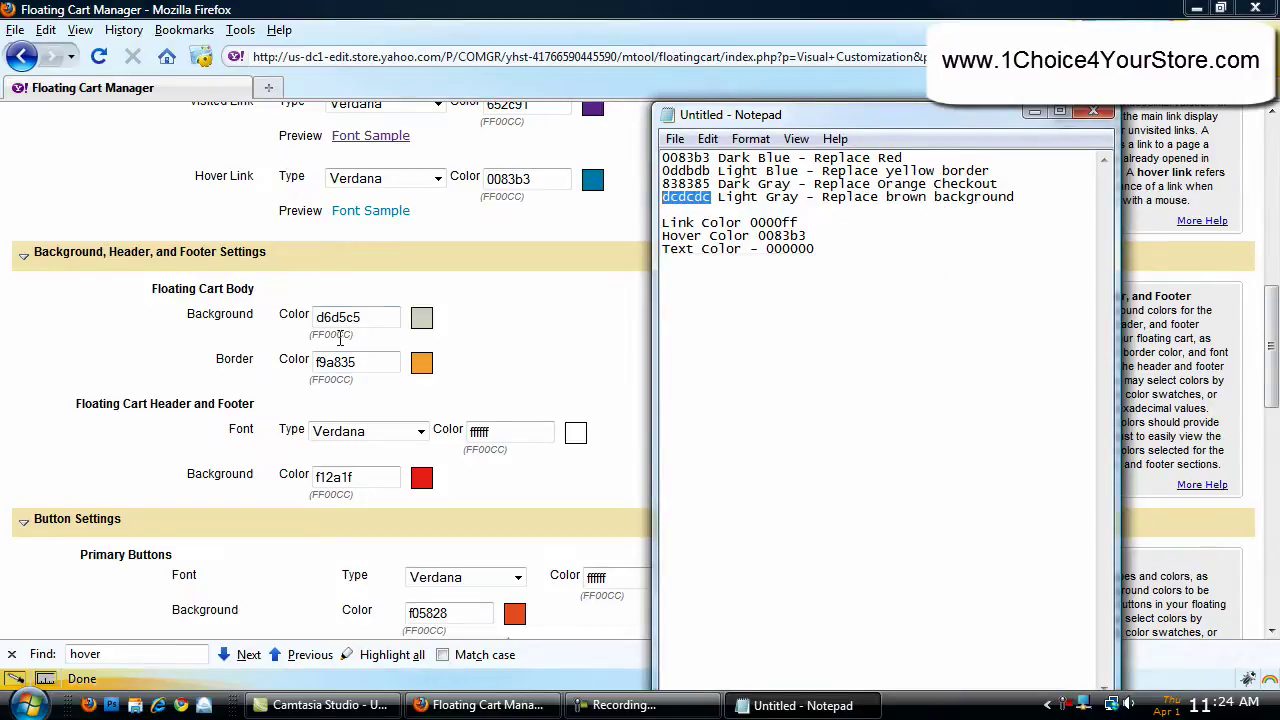
{"action": "double_click", "coordinate": [340, 317]}
{"action": "right_click", "coordinate": [327, 321]}
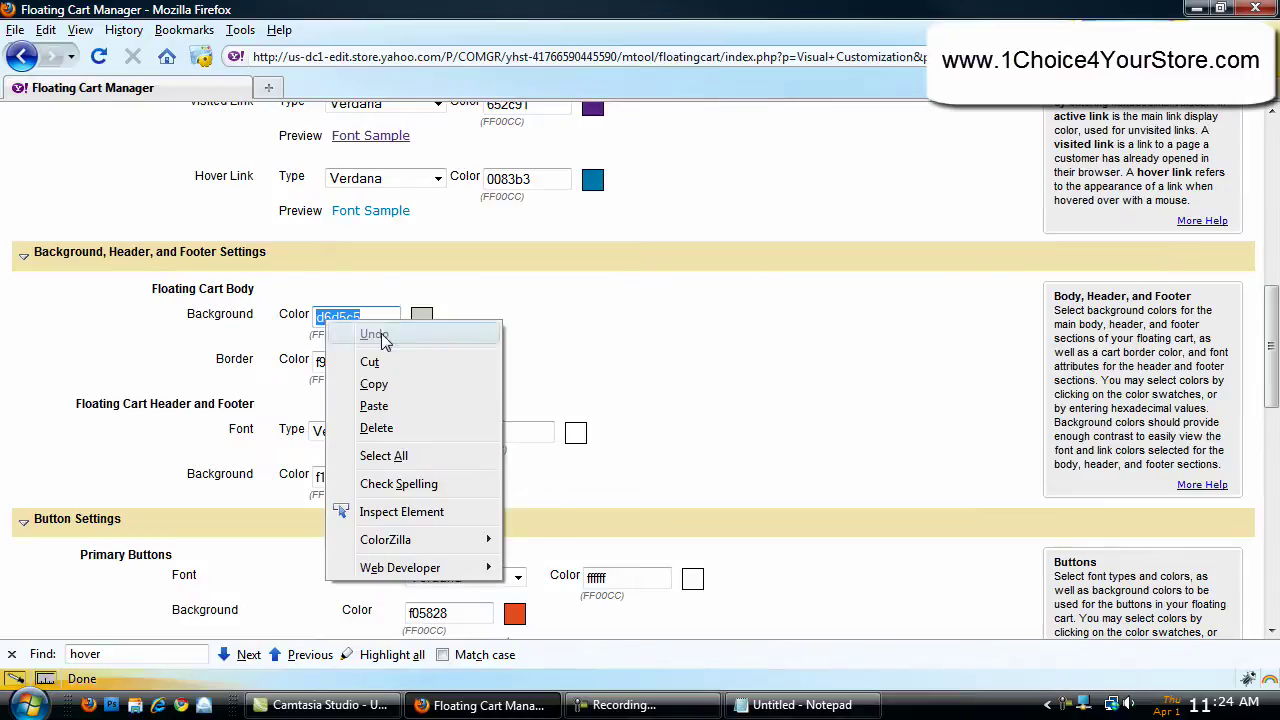
{"action": "left_click", "coordinate": [397, 407]}
- Change the cart border colour from f9a835 to light blue 0ddbdb
{"action": "left_click", "coordinate": [800, 706]}
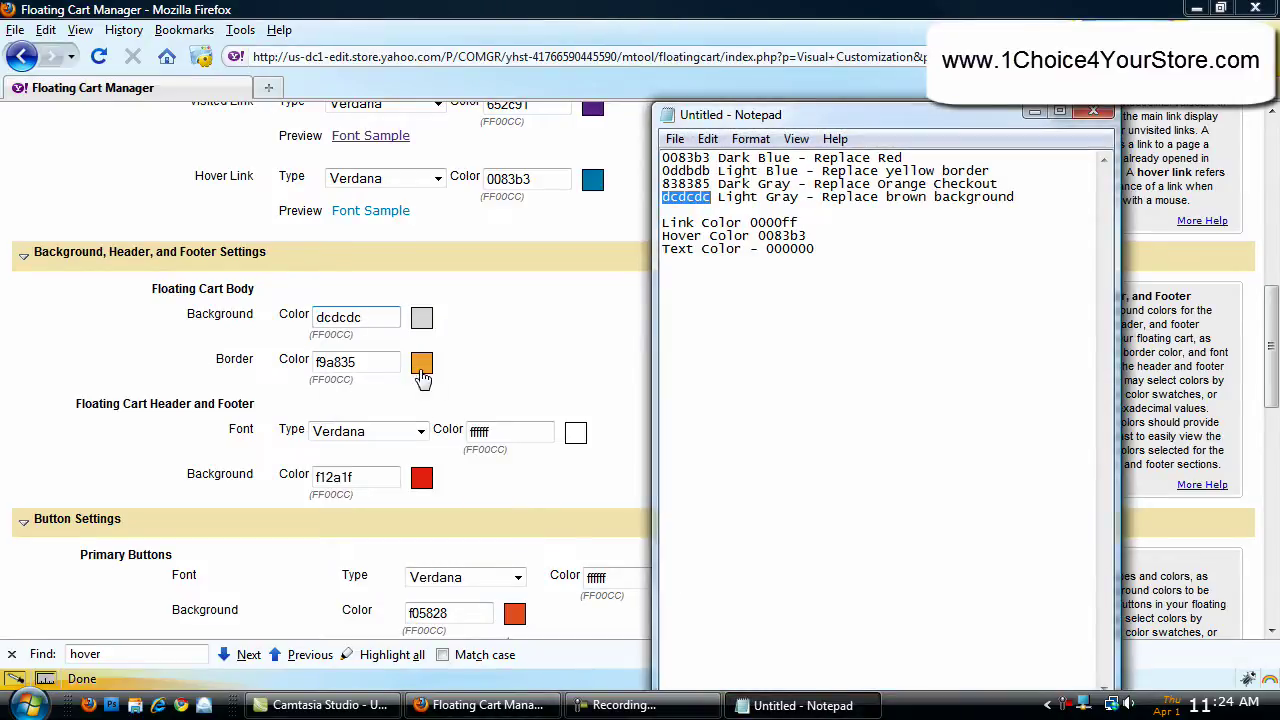
{"action": "left_click_drag", "start_coordinate": [713, 170], "coordinate": [659, 170]}
{"action": "right_click", "coordinate": [704, 168]}
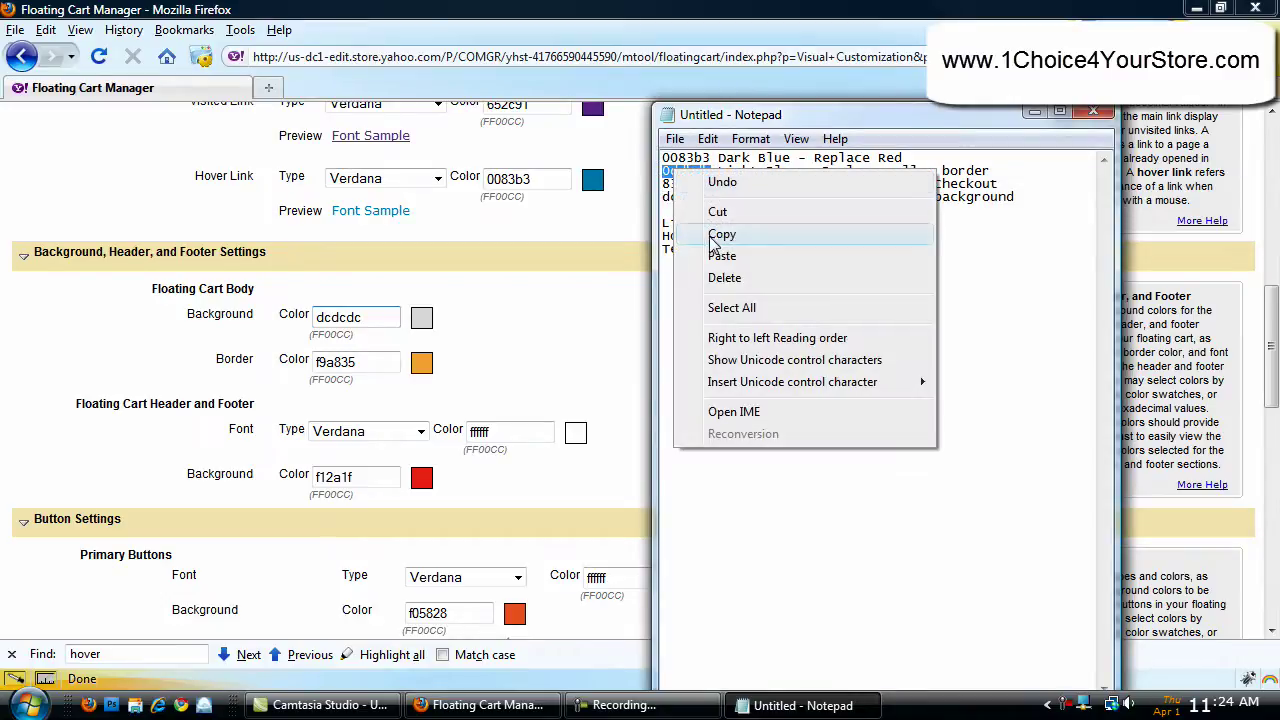
{"action": "left_click", "coordinate": [716, 238]}
{"action": "double_click", "coordinate": [335, 361]}
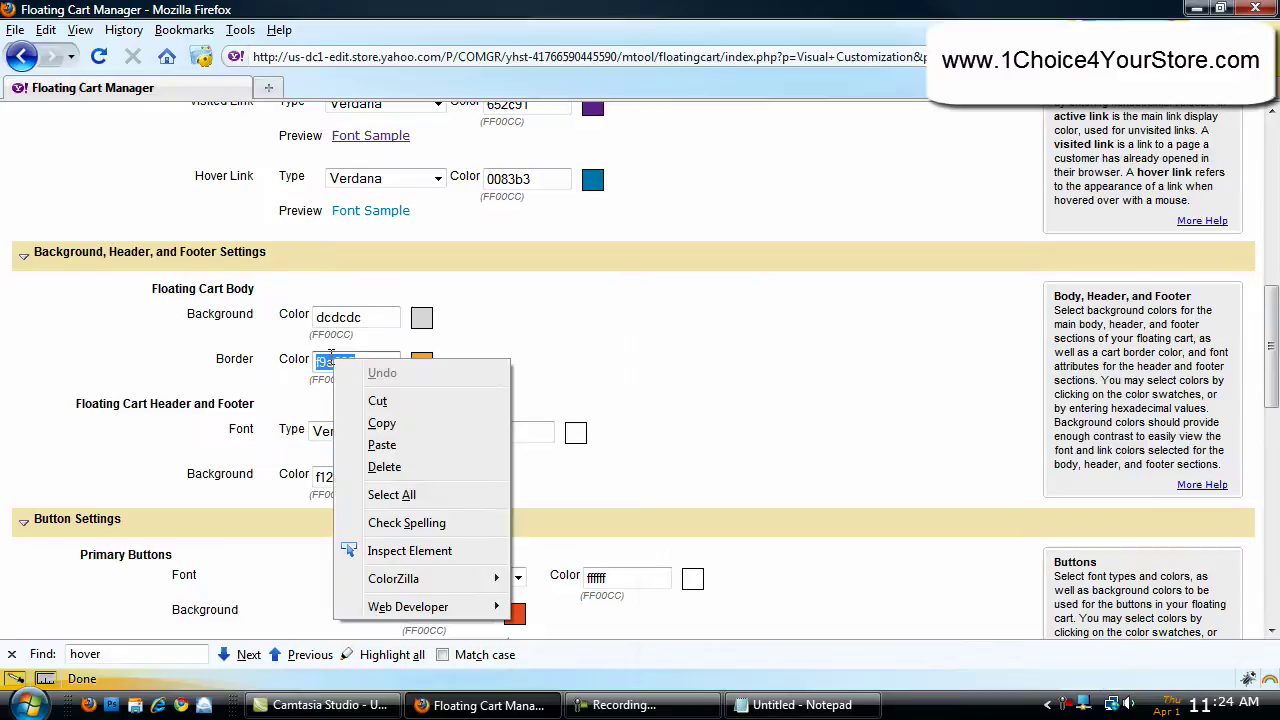
{"action": "left_click", "coordinate": [382, 445]}
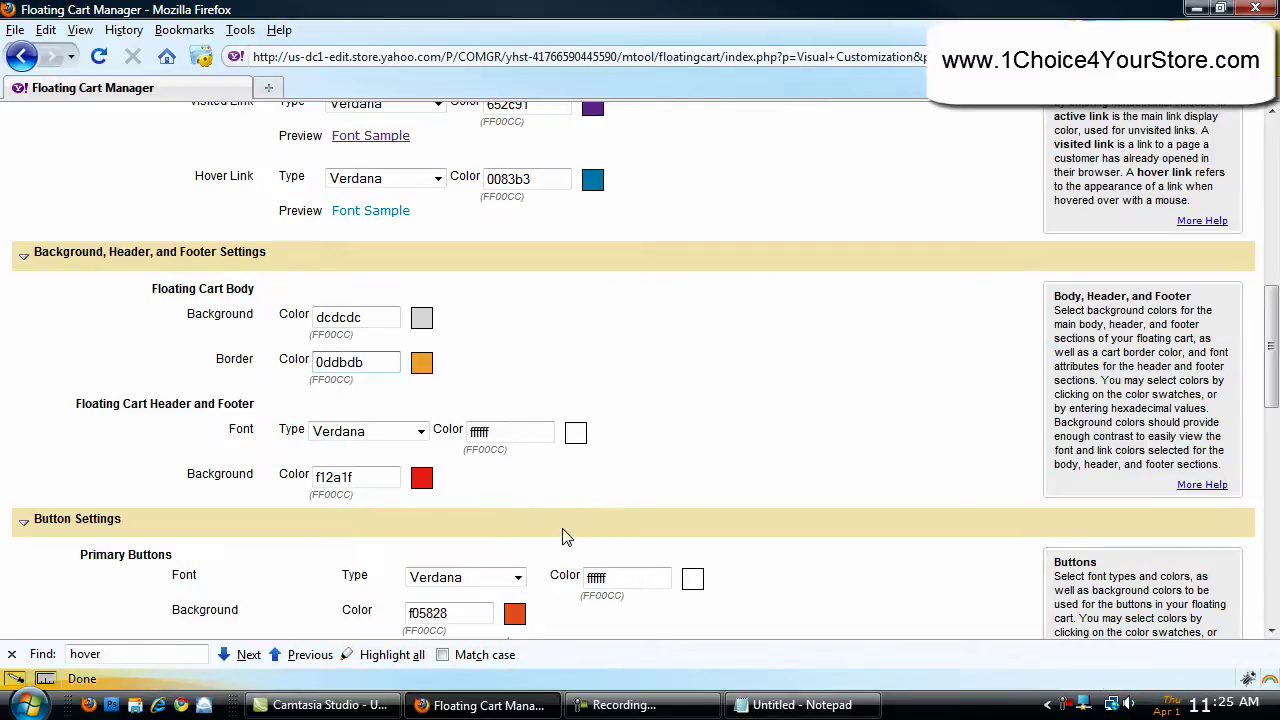
- Set the header and footer background to dark blue 0083b3, replacing red f12a1f
{"action": "left_click", "coordinate": [849, 710]}
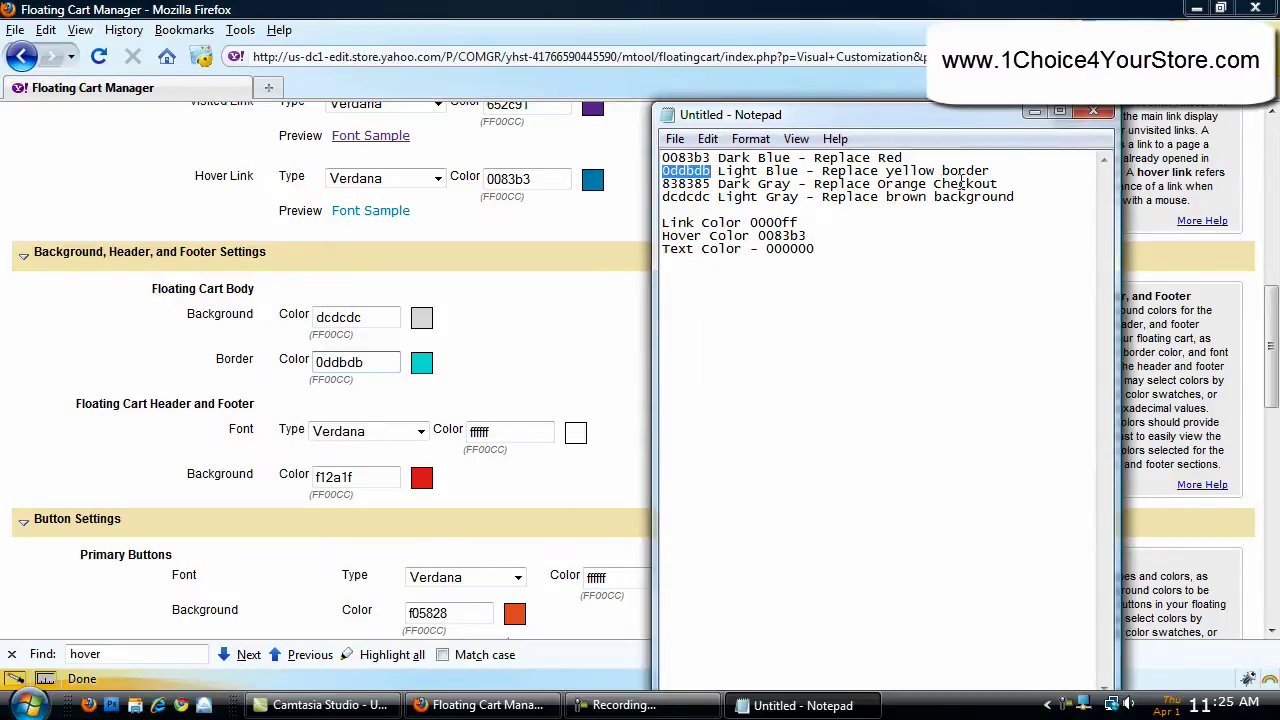
{"action": "left_click_drag", "start_coordinate": [712, 158], "coordinate": [660, 158]}
{"action": "right_click", "coordinate": [676, 156]}
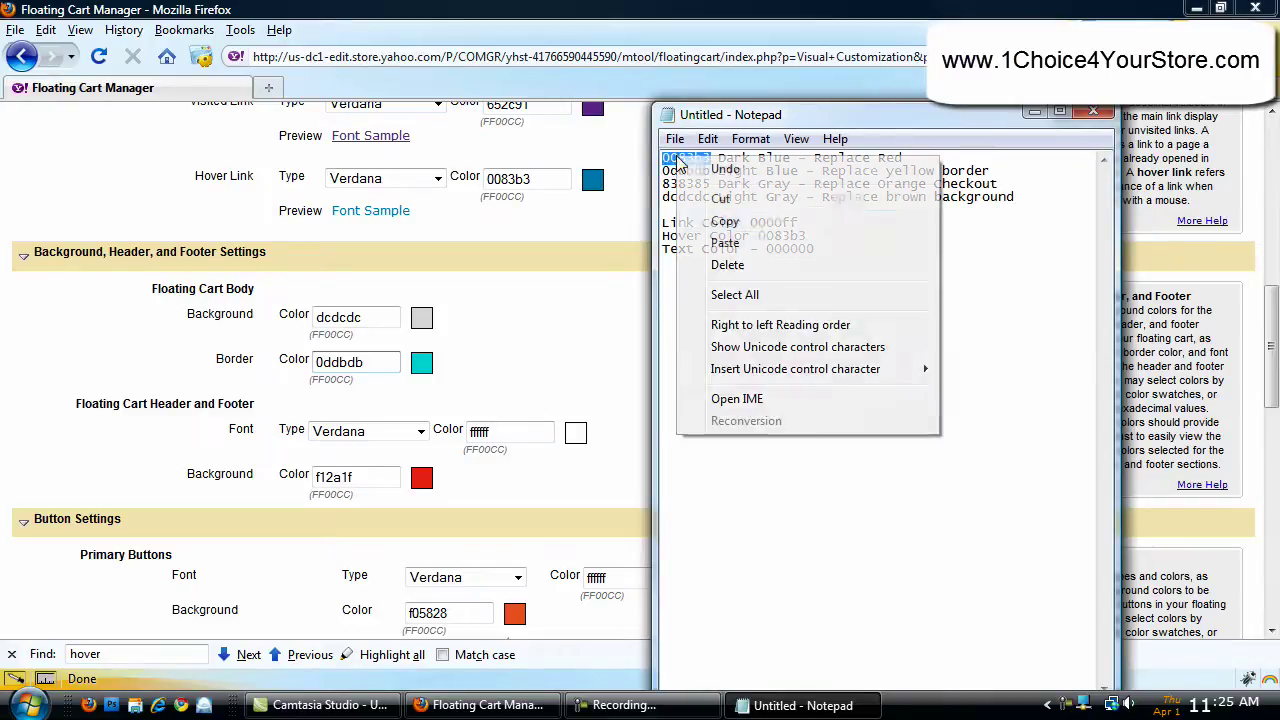
{"action": "left_click", "coordinate": [755, 228]}
{"action": "double_click", "coordinate": [372, 477]}
{"action": "right_click", "coordinate": [328, 478]}
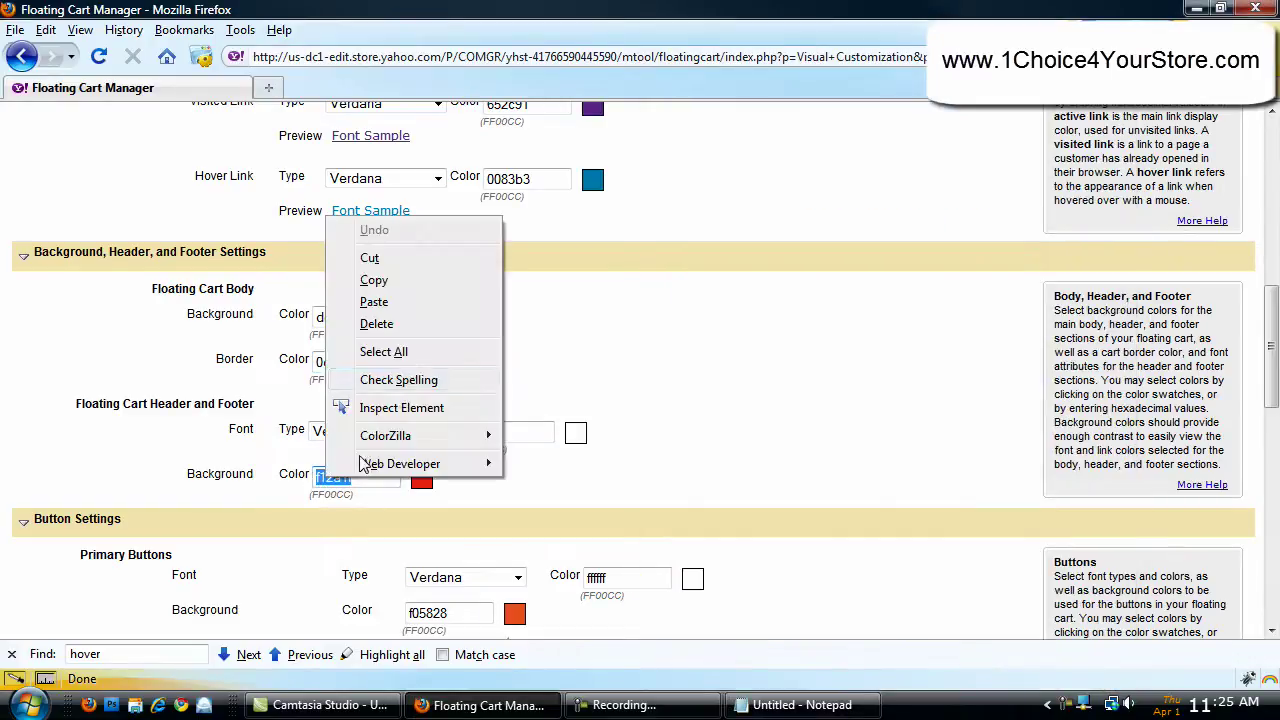
{"action": "left_click", "coordinate": [421, 301]}
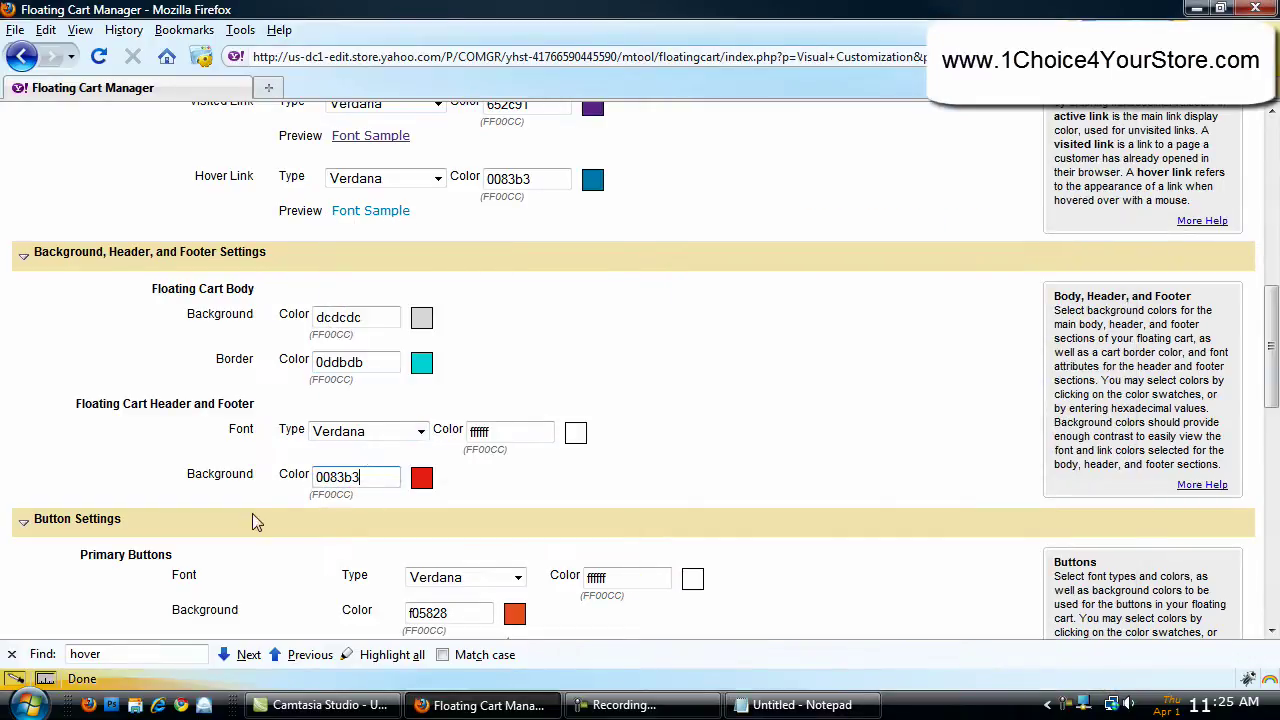
{"action": "left_click", "coordinate": [393, 436]}
{"action": "left_click", "coordinate": [420, 431]}
{"action": "left_click", "coordinate": [511, 436]}
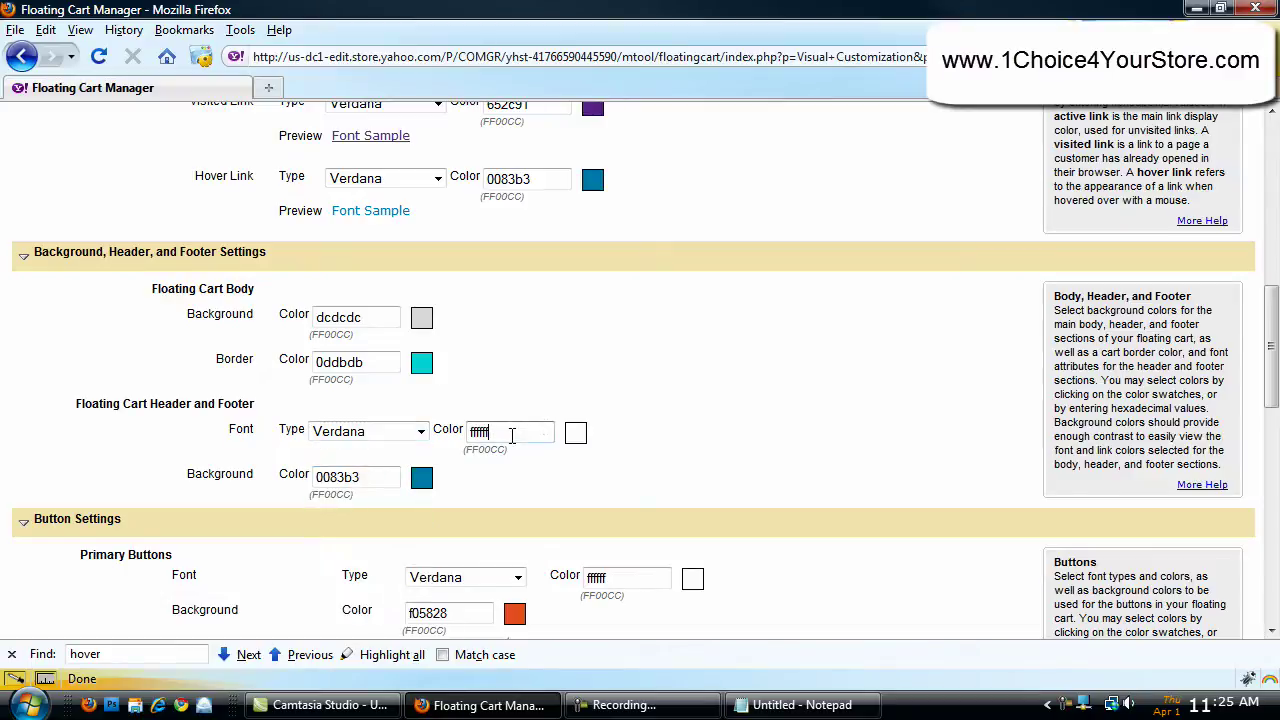
{"action": "scroll", "coordinate": [551, 427], "scroll_direction": "down", "scroll_amount": 3}
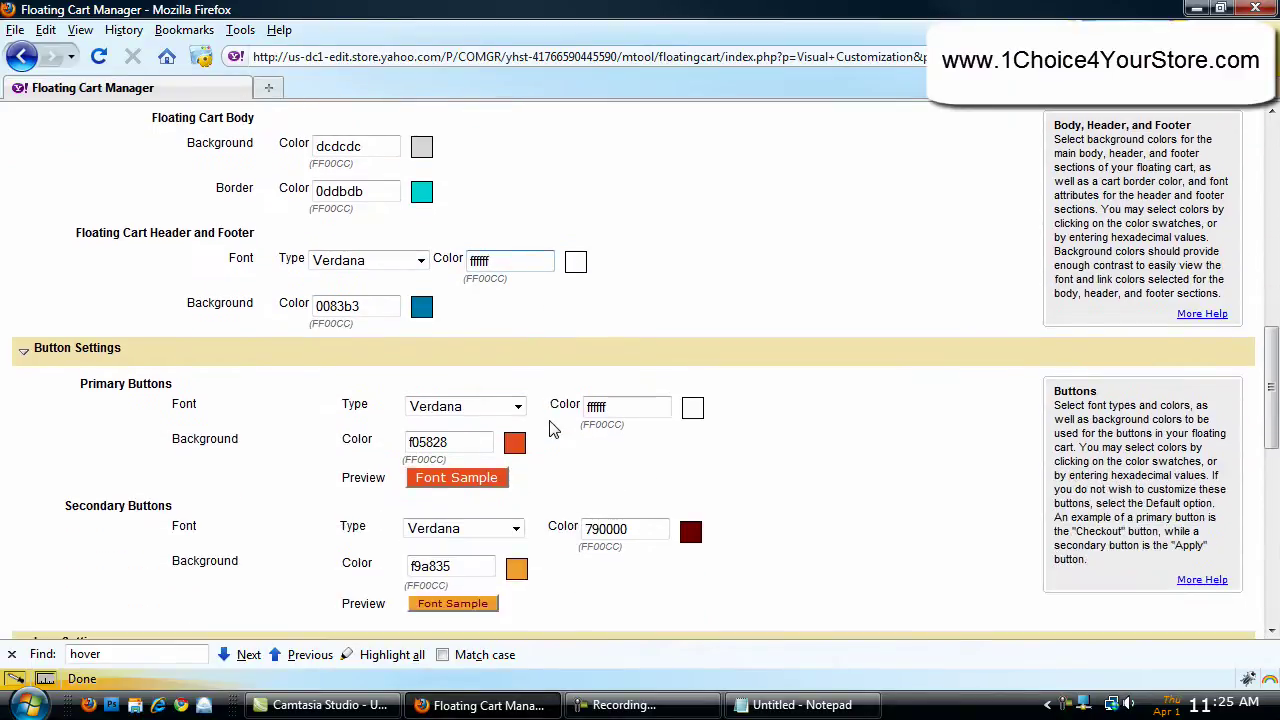
- Change the primary button background from f05828 to dark gray 838385
{"action": "left_click", "coordinate": [802, 705]}
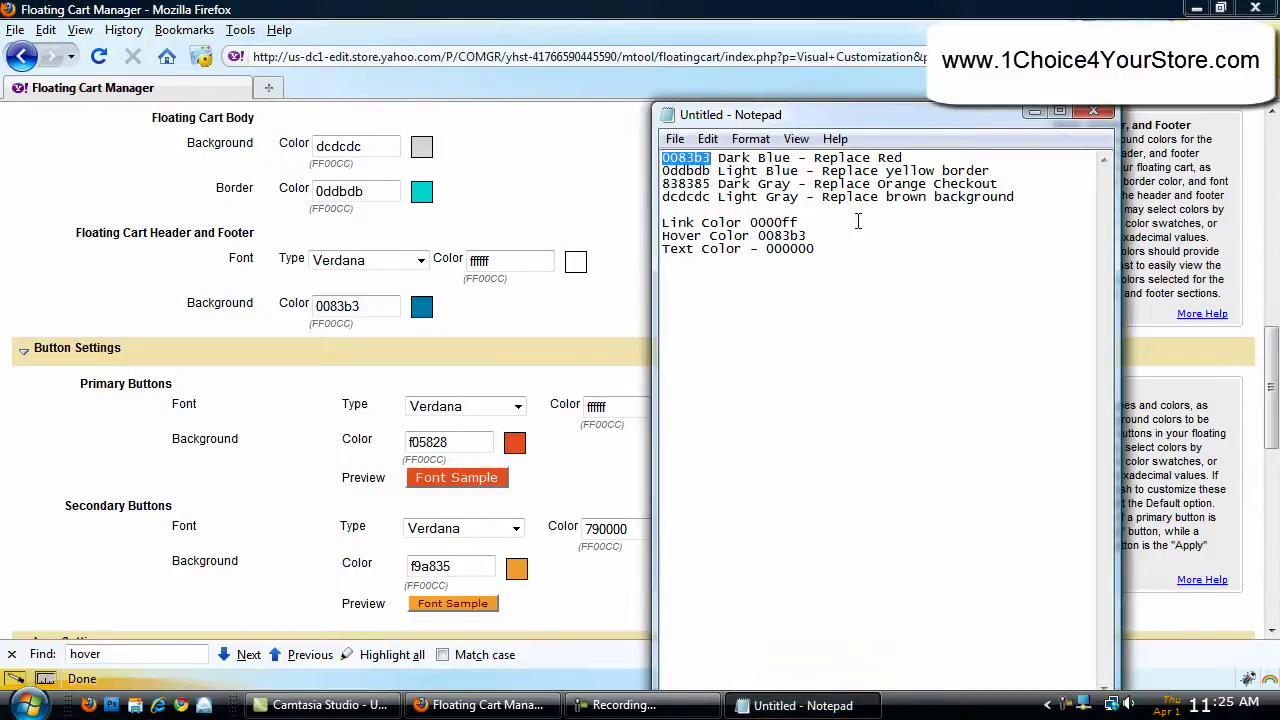
{"action": "double_click", "coordinate": [706, 184]}
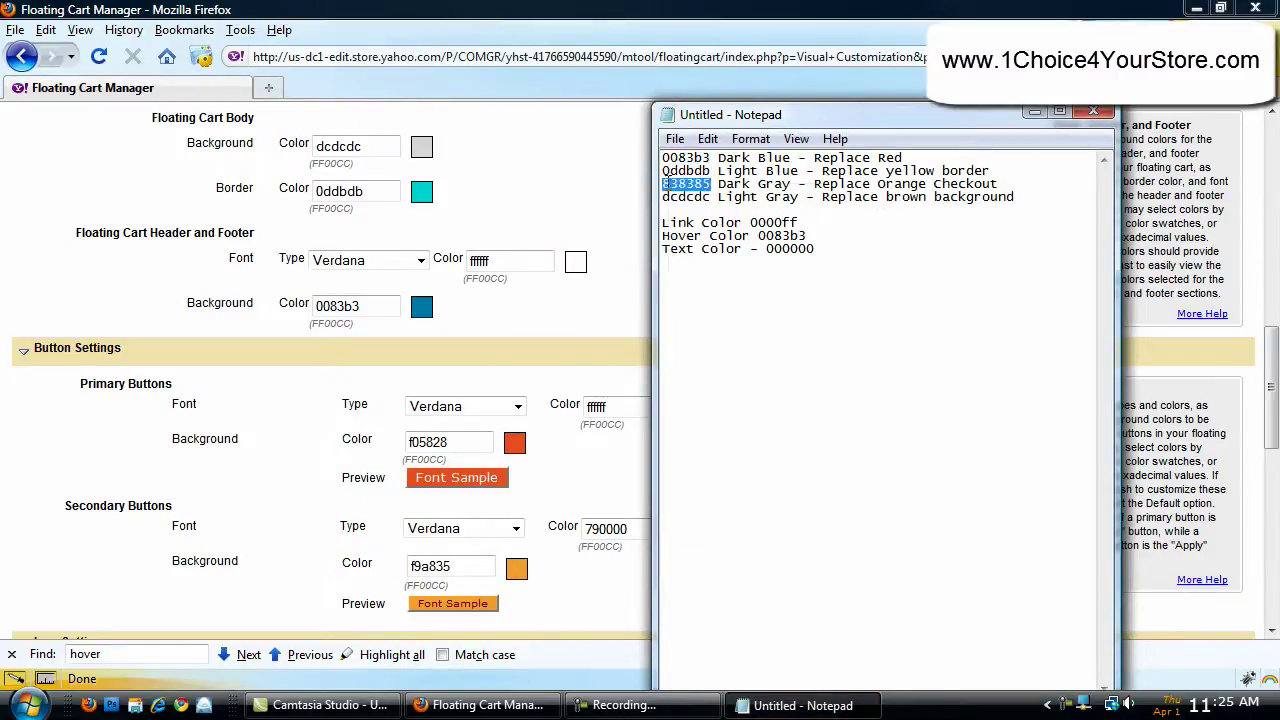
{"action": "right_click", "coordinate": [666, 184]}
{"action": "left_click", "coordinate": [717, 249]}
{"action": "double_click", "coordinate": [425, 442]}
{"action": "right_click", "coordinate": [444, 446]}
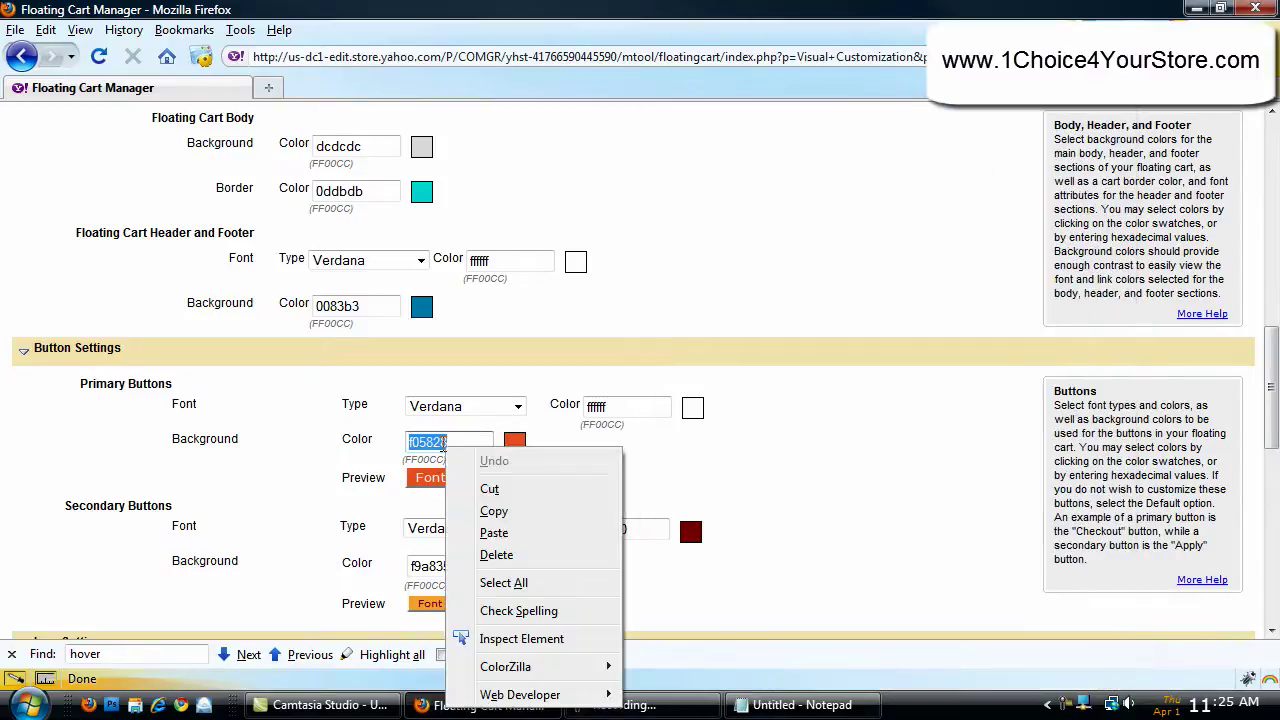
{"action": "left_click", "coordinate": [532, 534]}
{"action": "left_click", "coordinate": [612, 472]}
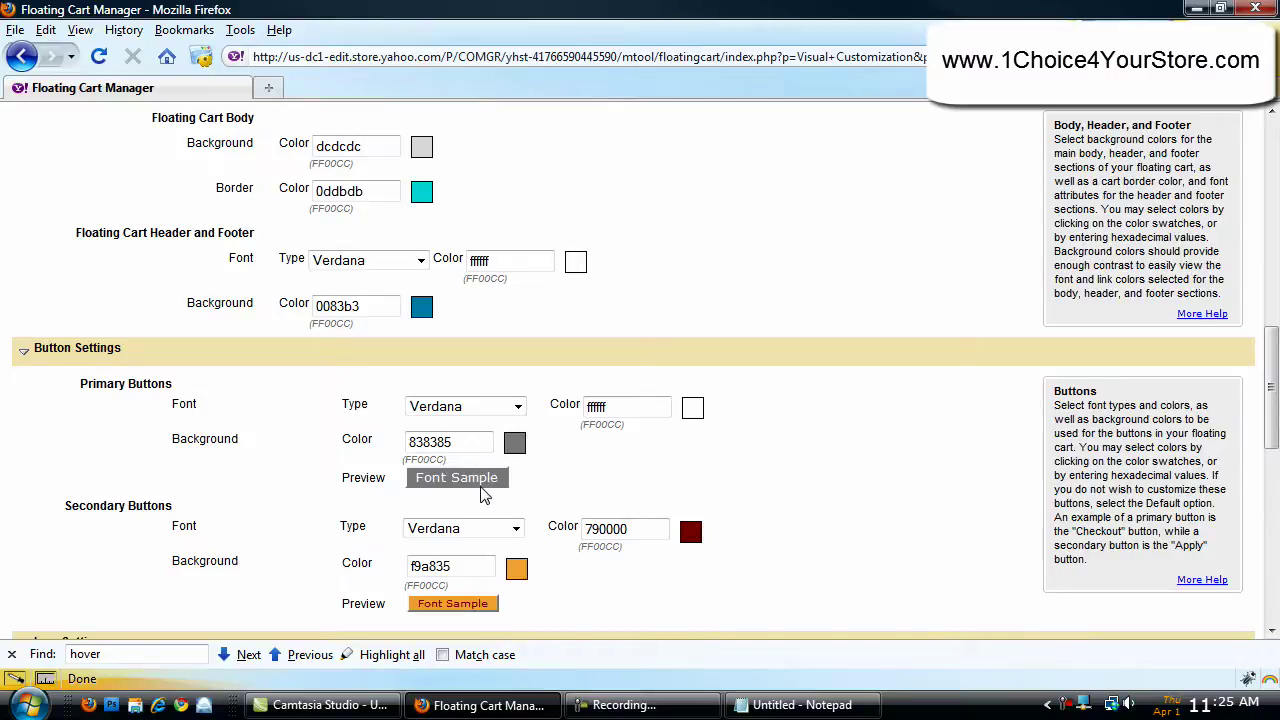
- Set the secondary button background to dark blue 0083b3, replacing f9a835
{"action": "left_click", "coordinate": [834, 710]}
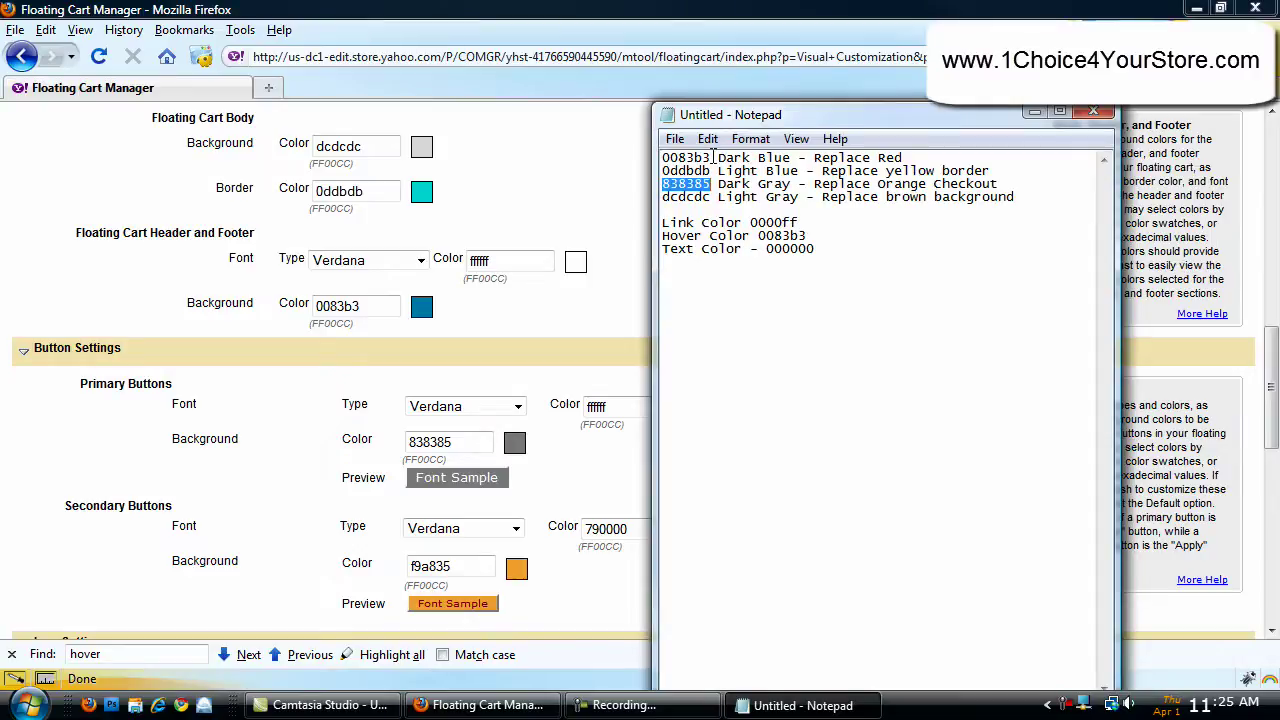
{"action": "left_click_drag", "start_coordinate": [712, 157], "coordinate": [662, 157]}
{"action": "right_click", "coordinate": [676, 162]}
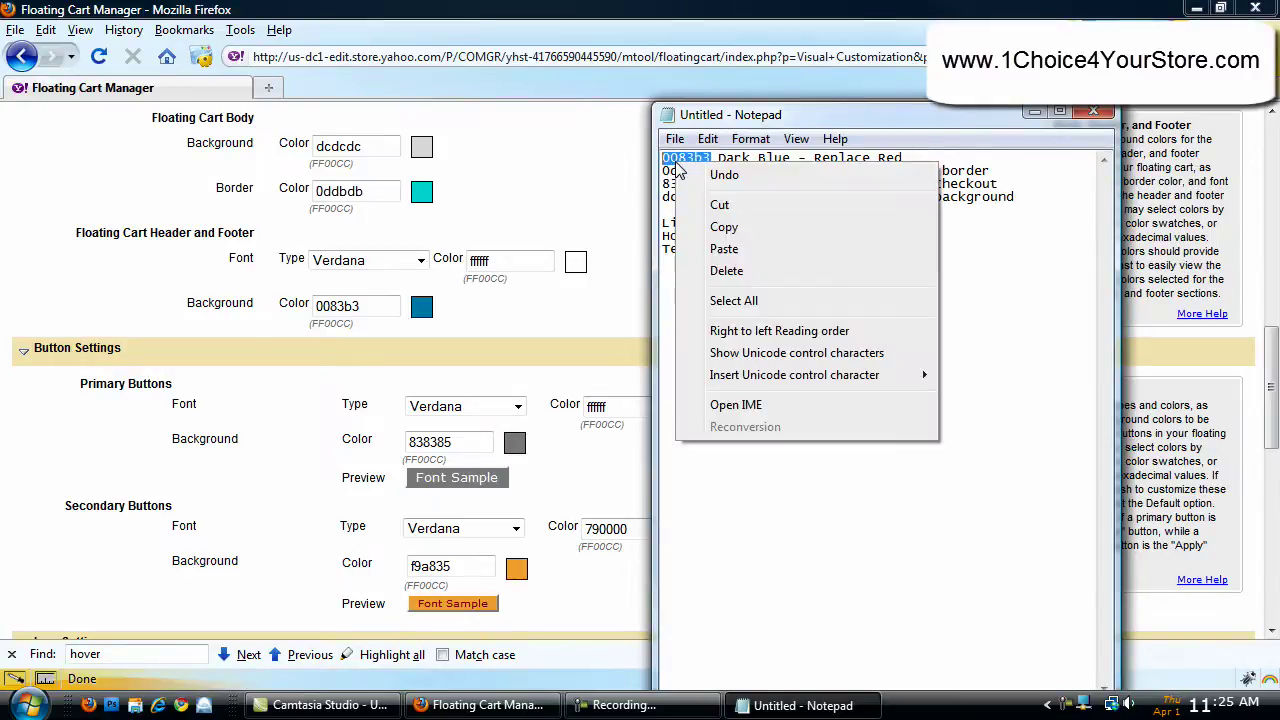
{"action": "left_click", "coordinate": [724, 227]}
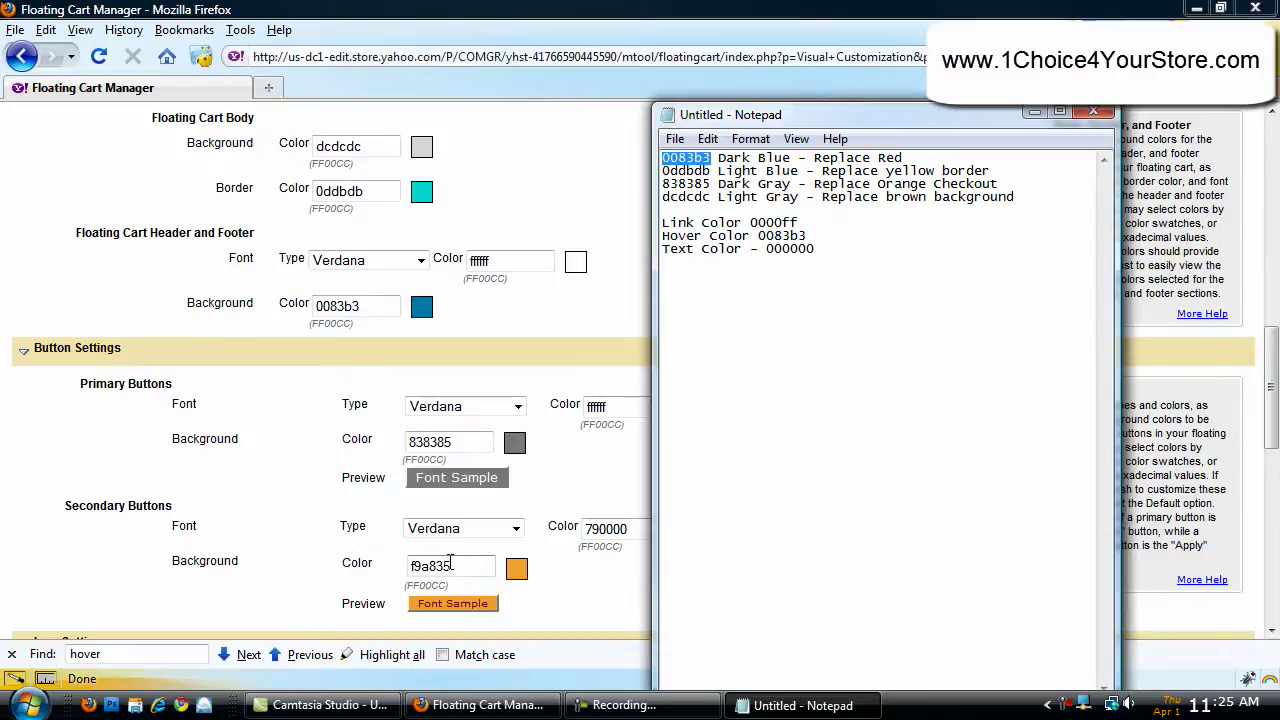
{"action": "left_click_drag", "start_coordinate": [452, 566], "coordinate": [373, 565]}
{"action": "right_click", "coordinate": [430, 566]}
{"action": "left_click", "coordinate": [483, 566]}
{"action": "right_click", "coordinate": [416, 565]}
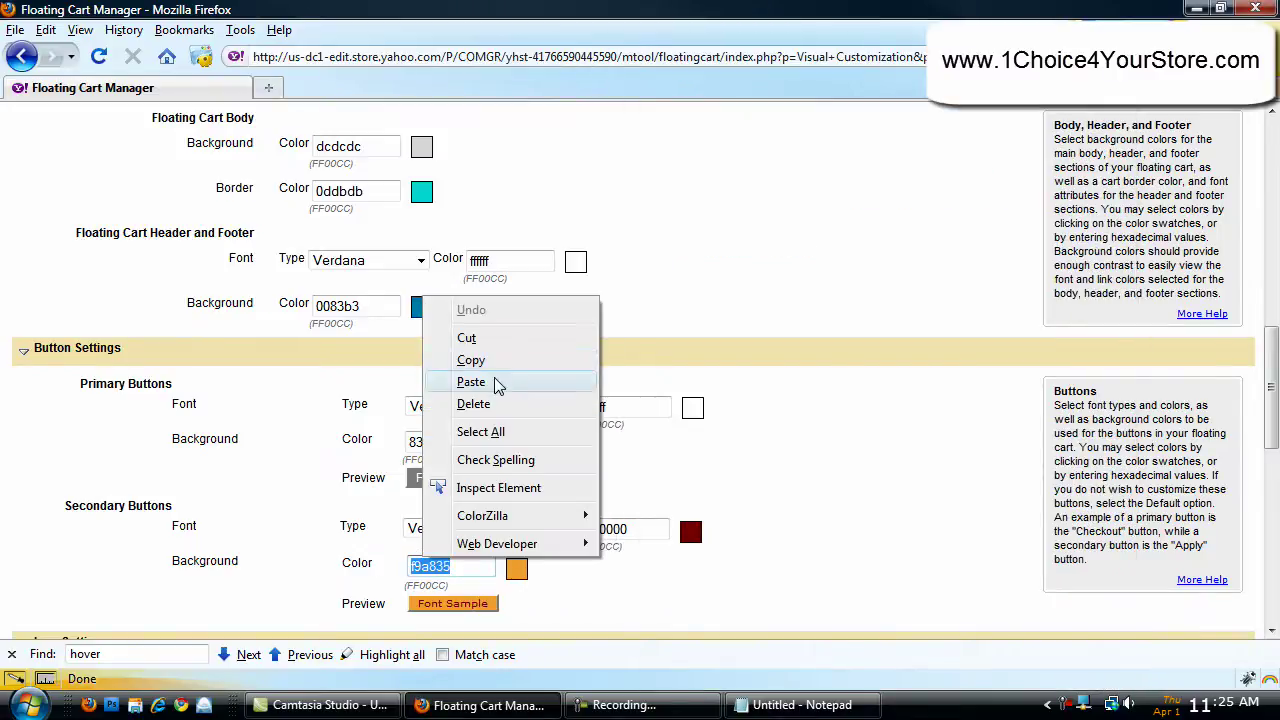
{"action": "left_click", "coordinate": [494, 381]}
- Change the secondary button text colour from 790000 to white
{"action": "double_click", "coordinate": [634, 528]}
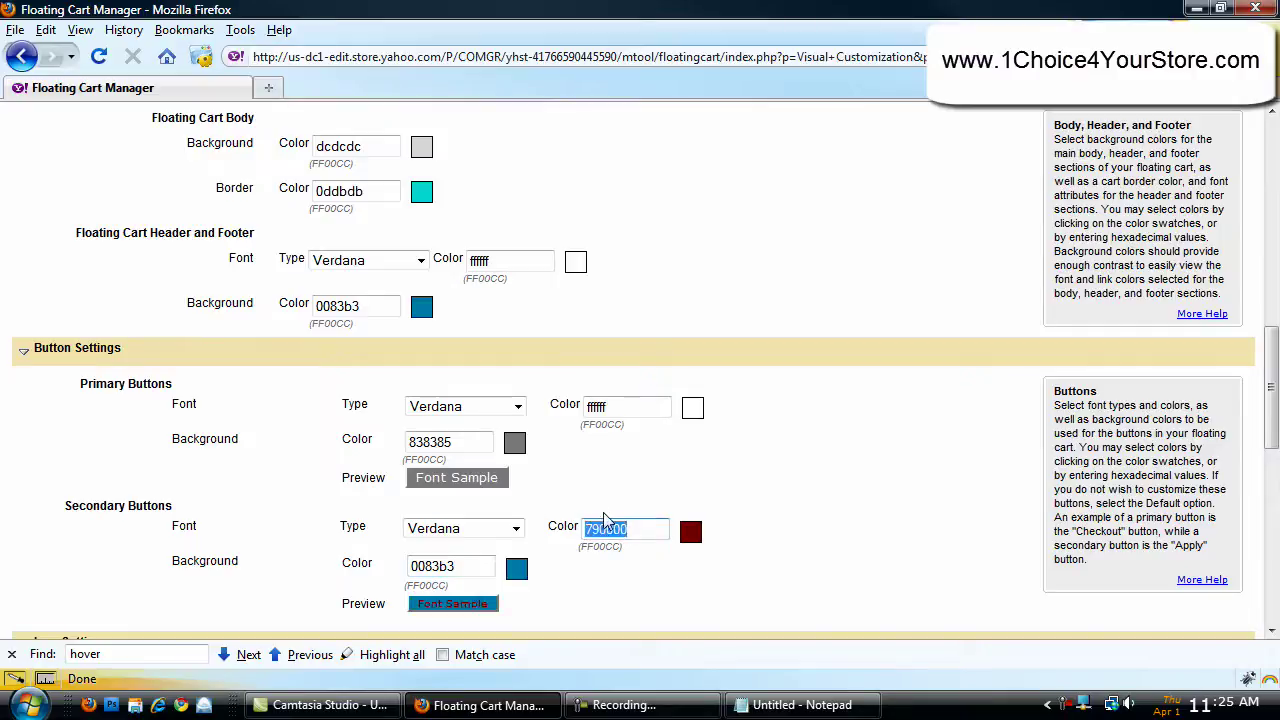
{"action": "left_click", "coordinate": [690, 533]}
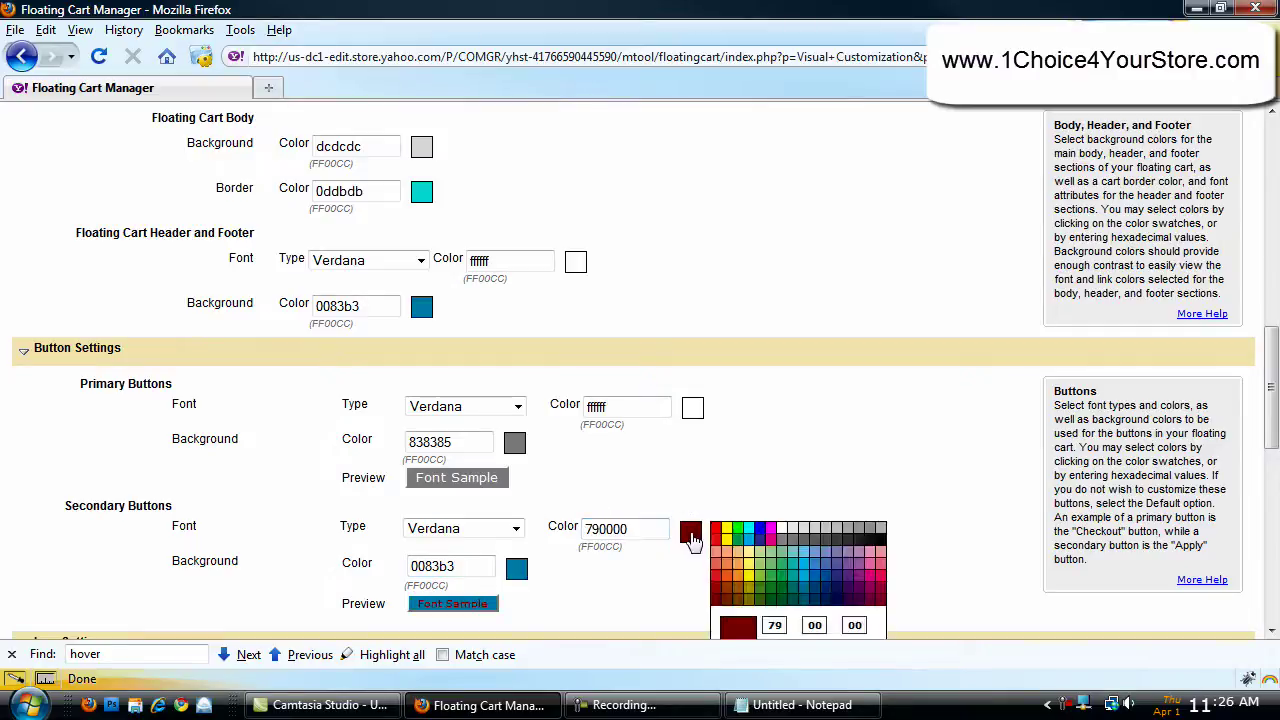
{"action": "left_click", "coordinate": [787, 528]}
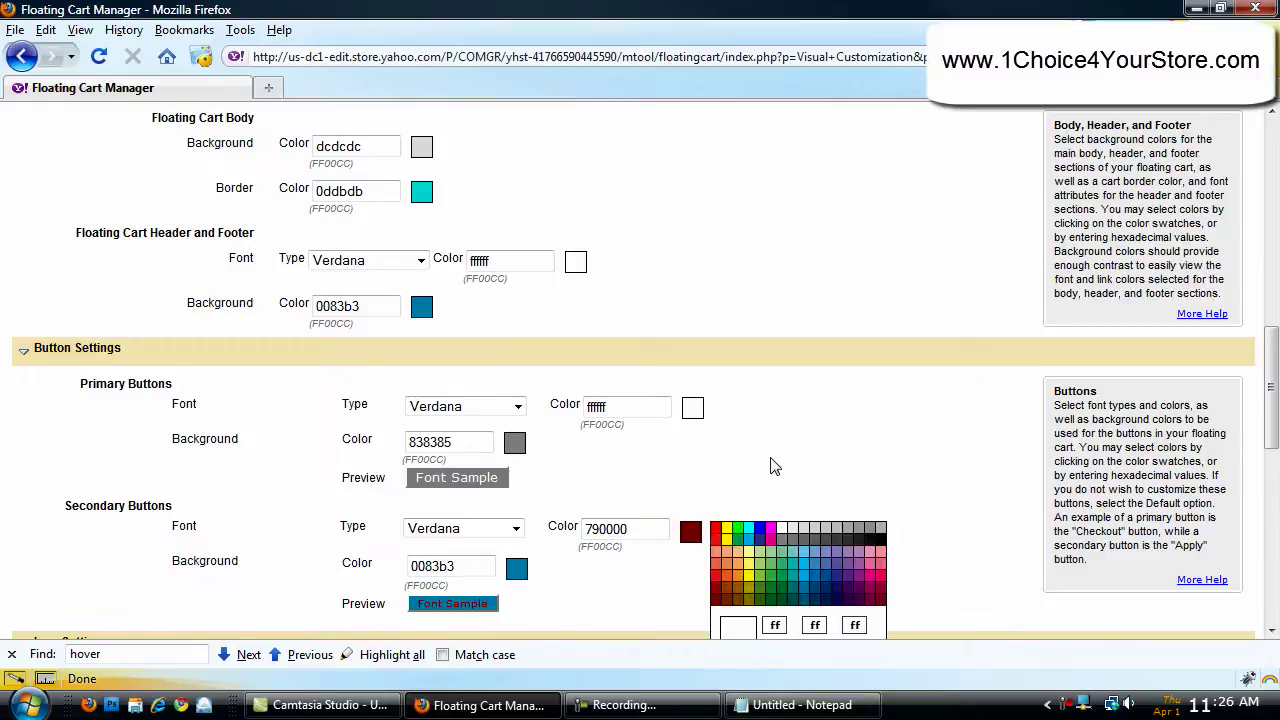
{"action": "scroll", "coordinate": [760, 496], "scroll_direction": "down", "scroll_amount": 2}
{"action": "left_click", "coordinate": [794, 556]}
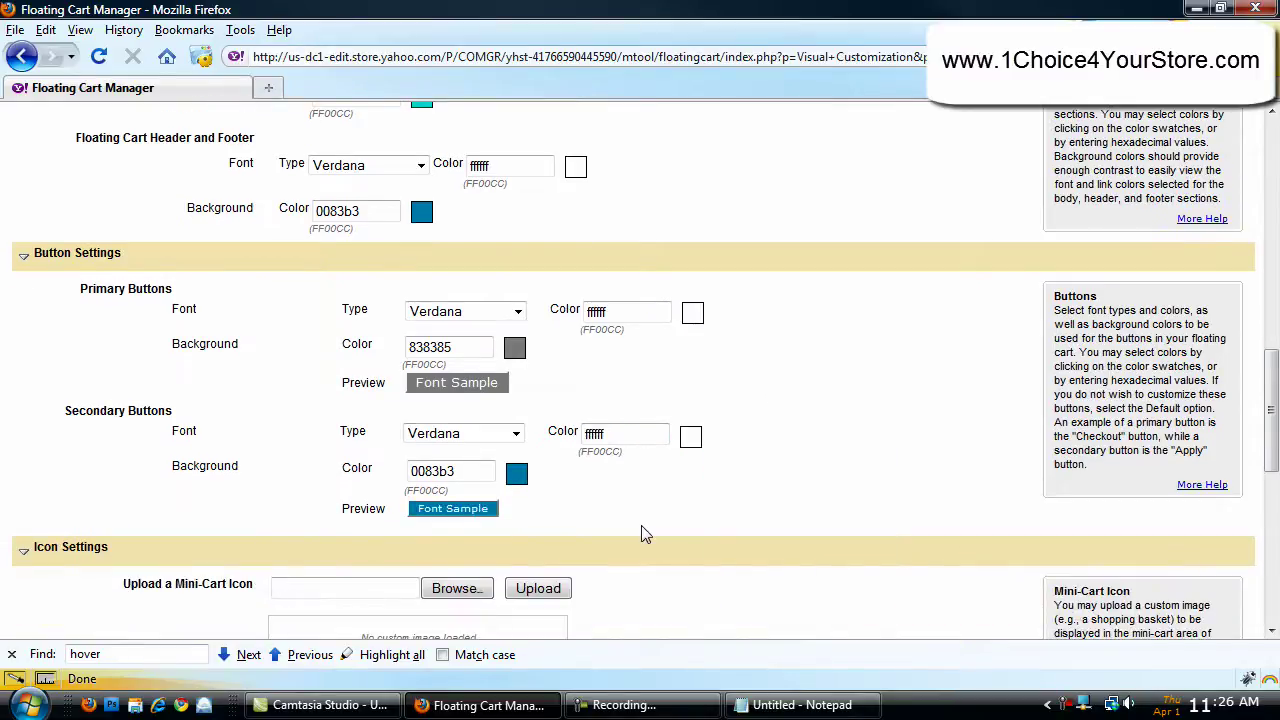
{"action": "scroll", "coordinate": [641, 525], "scroll_direction": "down", "scroll_amount": 2}
{"action": "scroll", "coordinate": [641, 532], "scroll_direction": "down", "scroll_amount": 1}
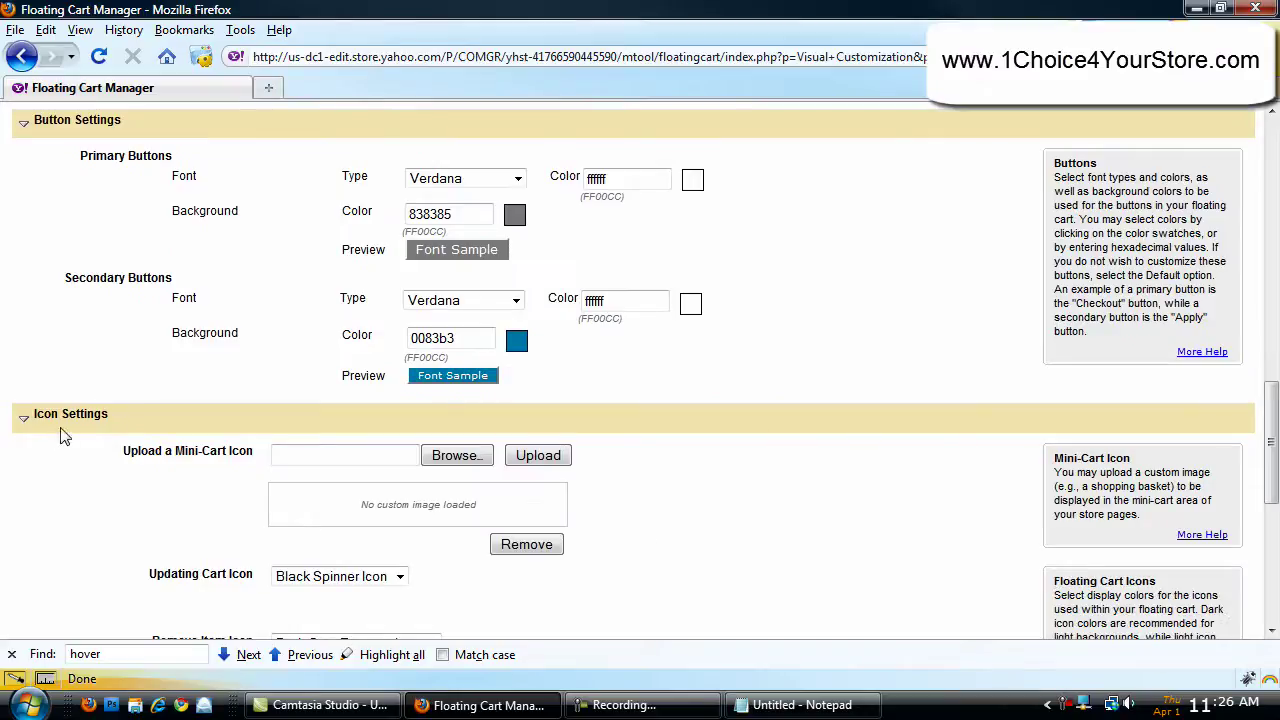
{"action": "scroll", "coordinate": [130, 421], "scroll_direction": "down", "scroll_amount": 1}
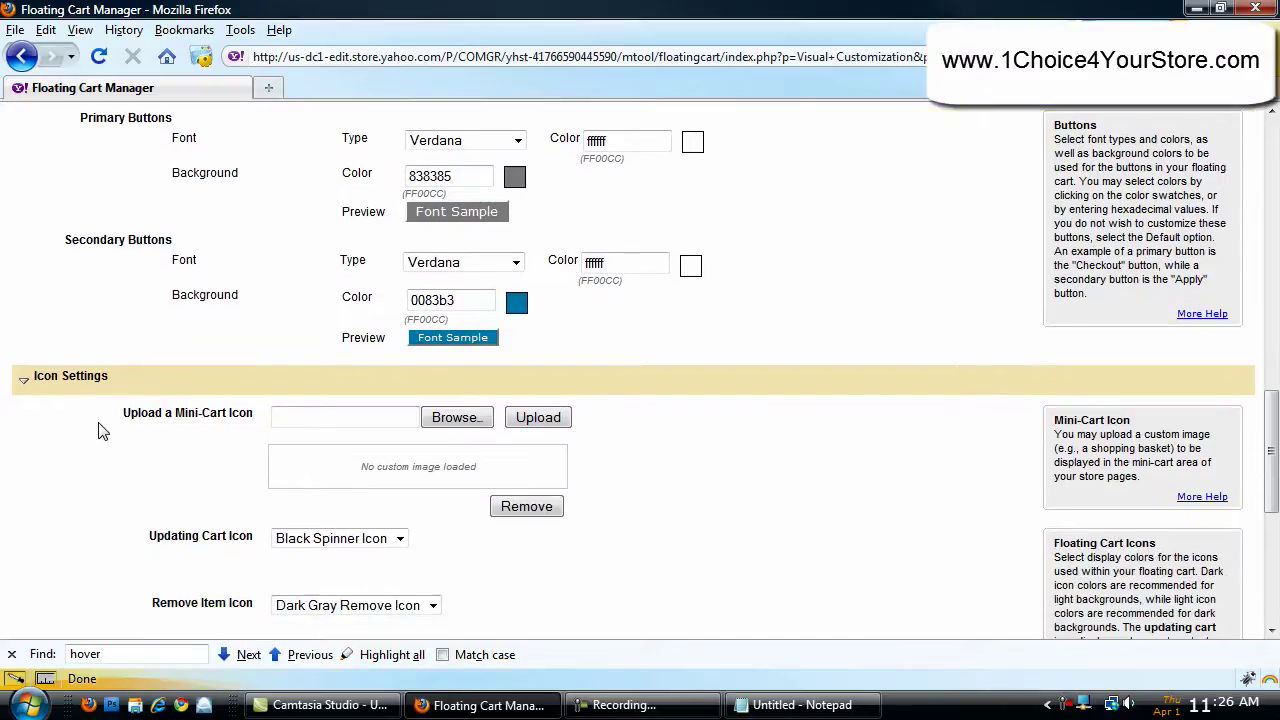
{"action": "scroll", "coordinate": [258, 426], "scroll_direction": "down", "scroll_amount": 2}
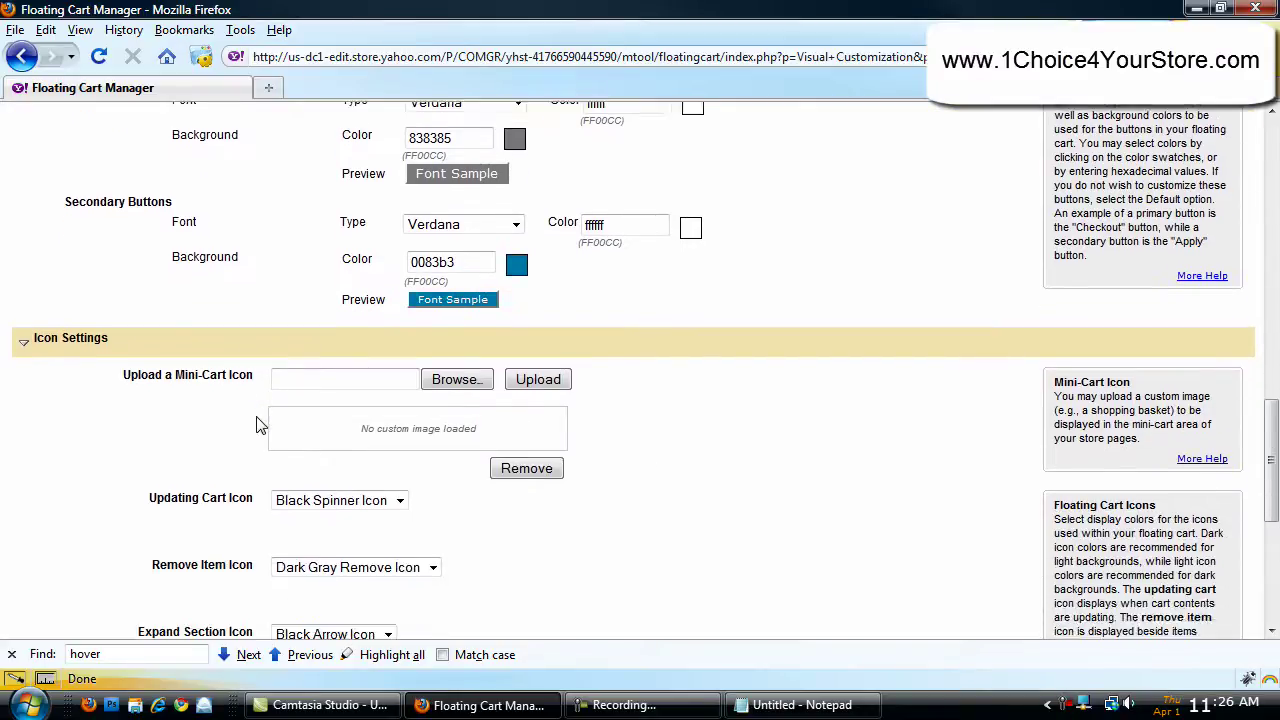
{"action": "scroll", "coordinate": [307, 477], "scroll_direction": "down", "scroll_amount": 2}
{"action": "scroll", "coordinate": [307, 477], "scroll_direction": "down", "scroll_amount": 1}
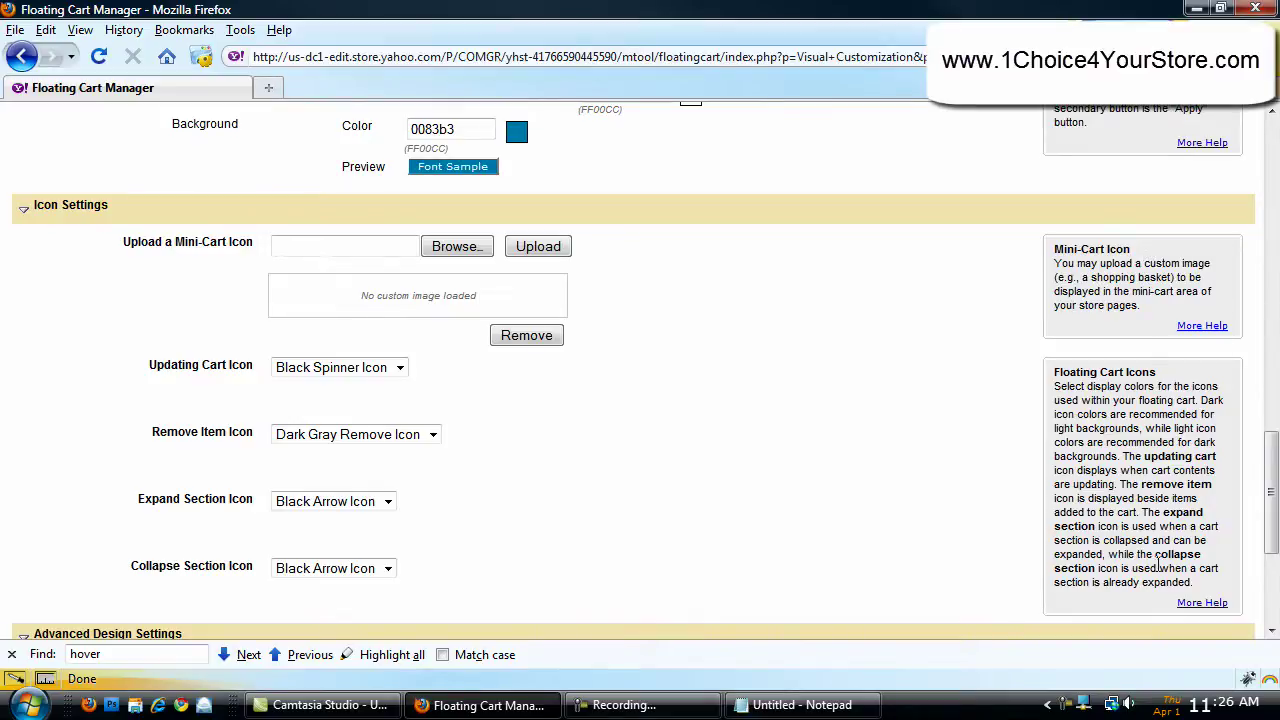
{"action": "scroll", "coordinate": [452, 500], "scroll_direction": "down", "scroll_amount": 3}
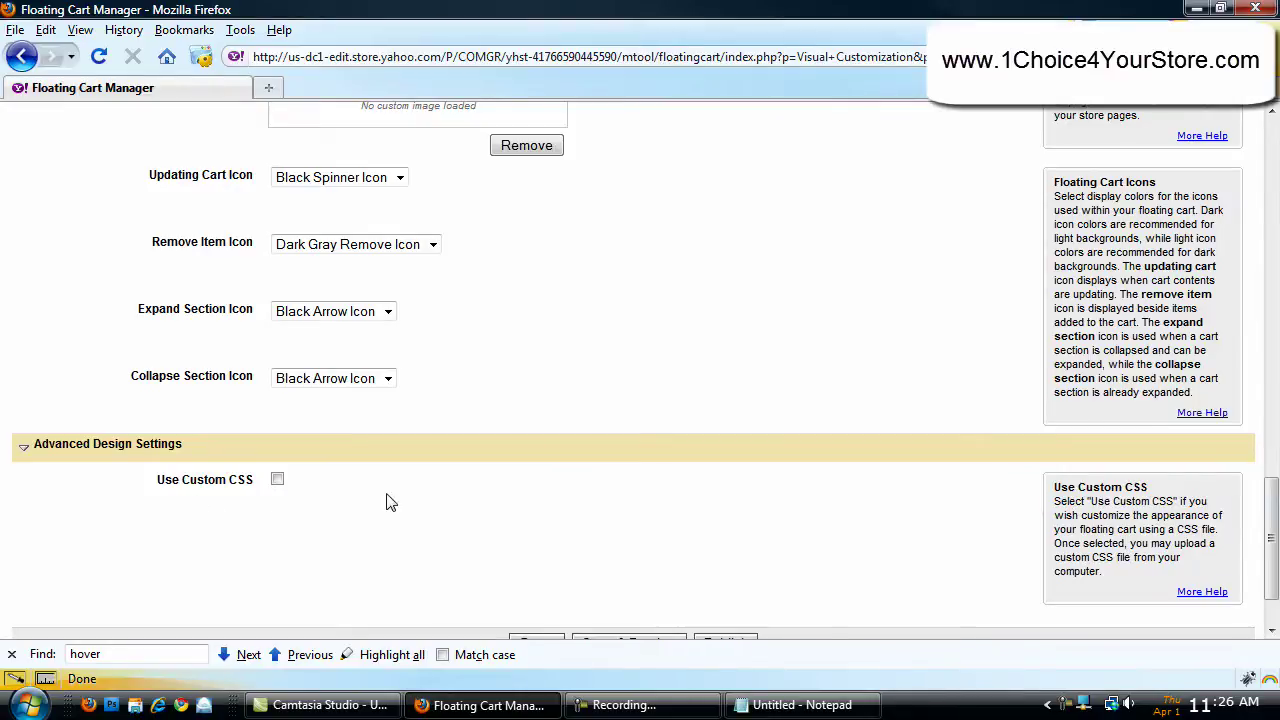
{"action": "scroll", "coordinate": [400, 495], "scroll_direction": "down", "scroll_amount": 2}
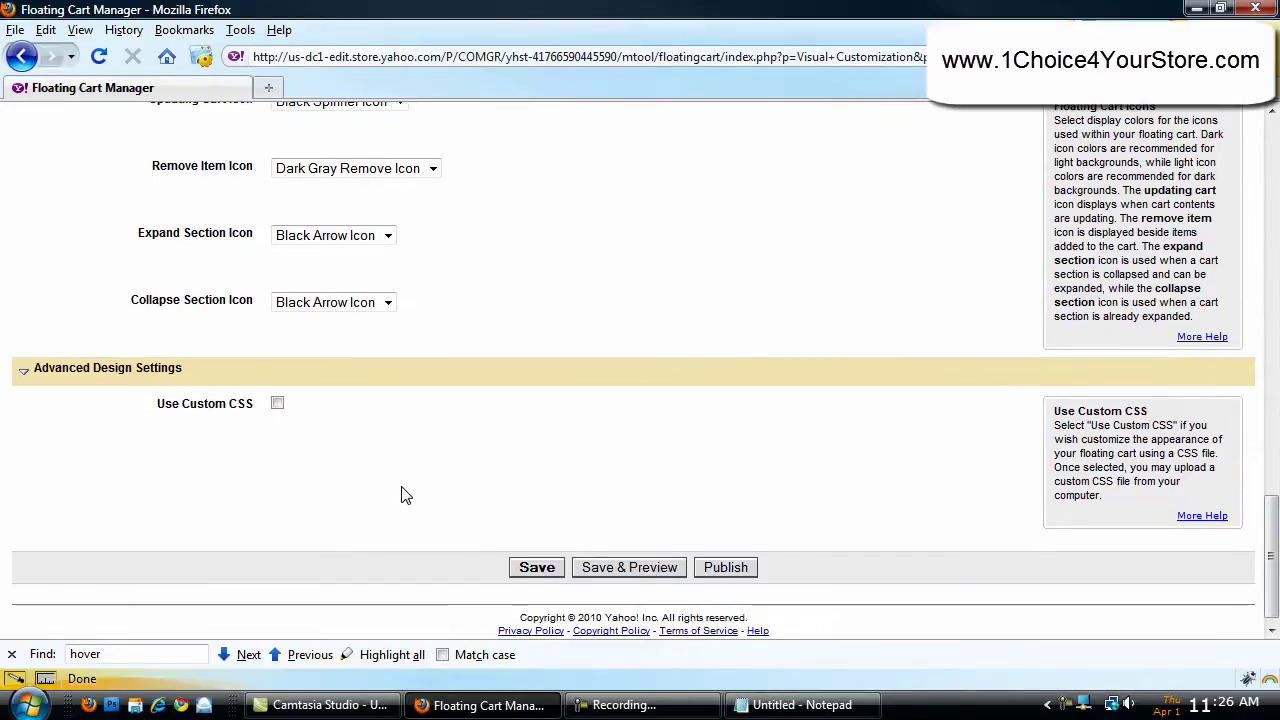
{"action": "scroll", "coordinate": [405, 495], "scroll_direction": "up", "scroll_amount": 15}
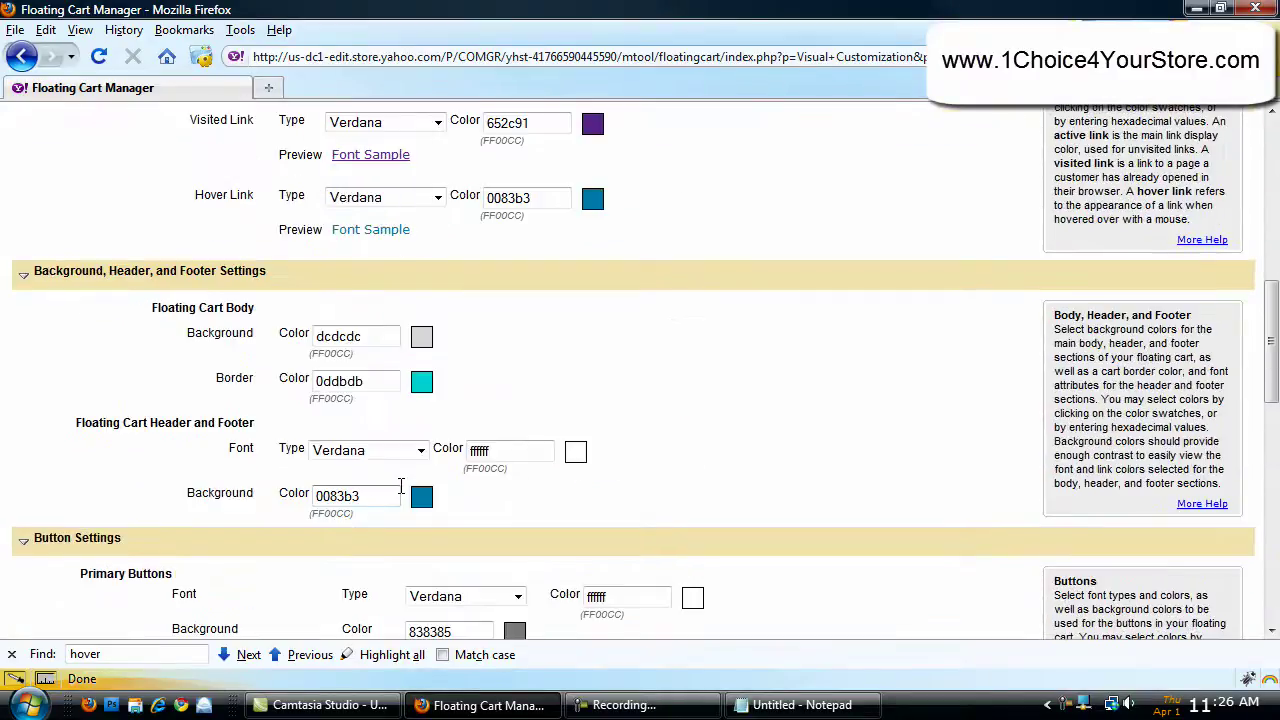
- Scroll up to the Style and Colors Preview showing dark blue headers and a gray Checkout button
{"action": "scroll", "coordinate": [400, 490], "scroll_direction": "up", "scroll_amount": 10}
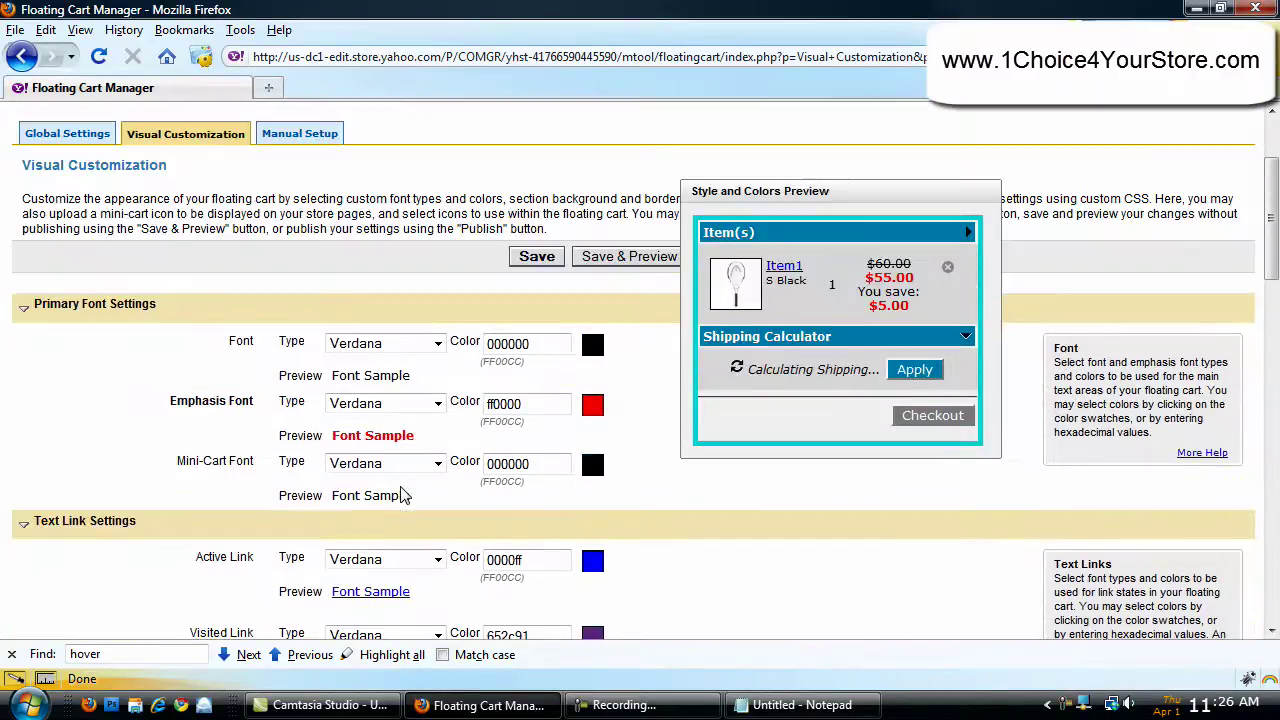